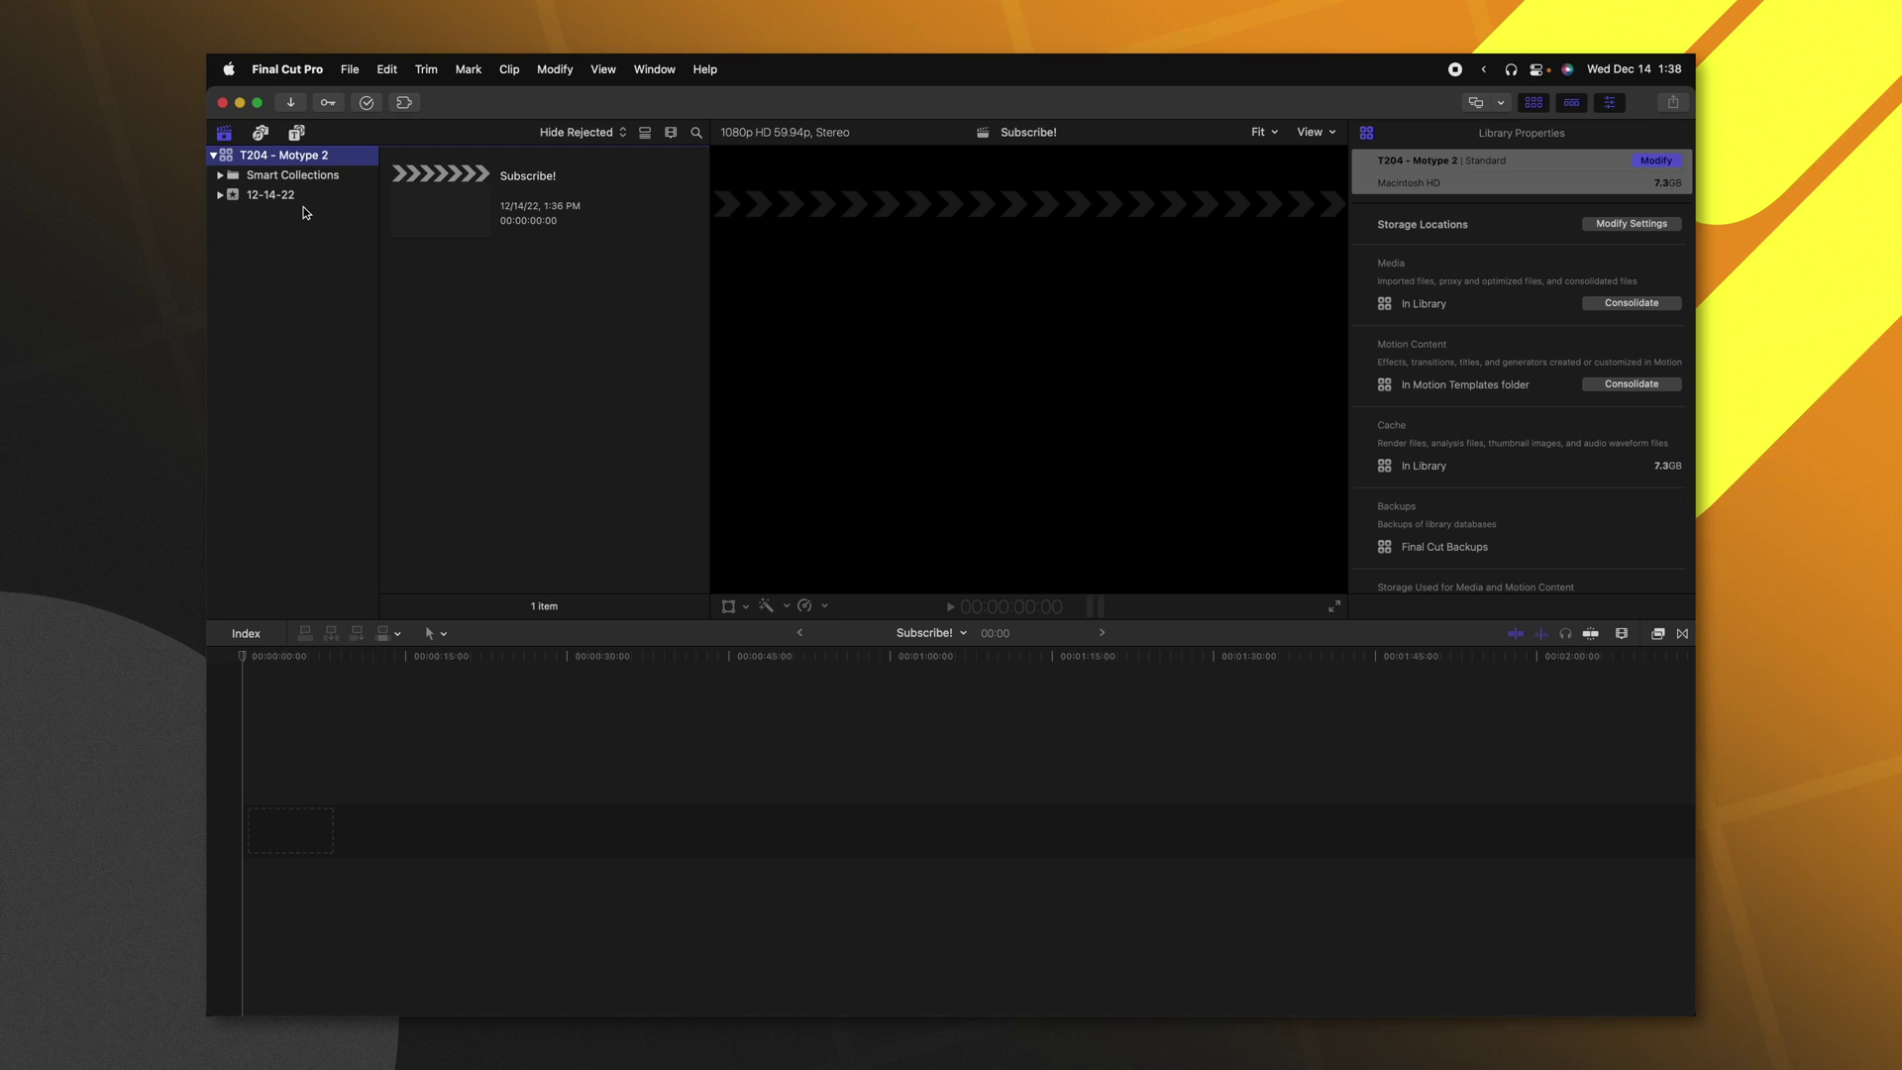
Show the Yanobox Motype 2 generators with the library list hidden and scroll through them.
left_click(277, 132)
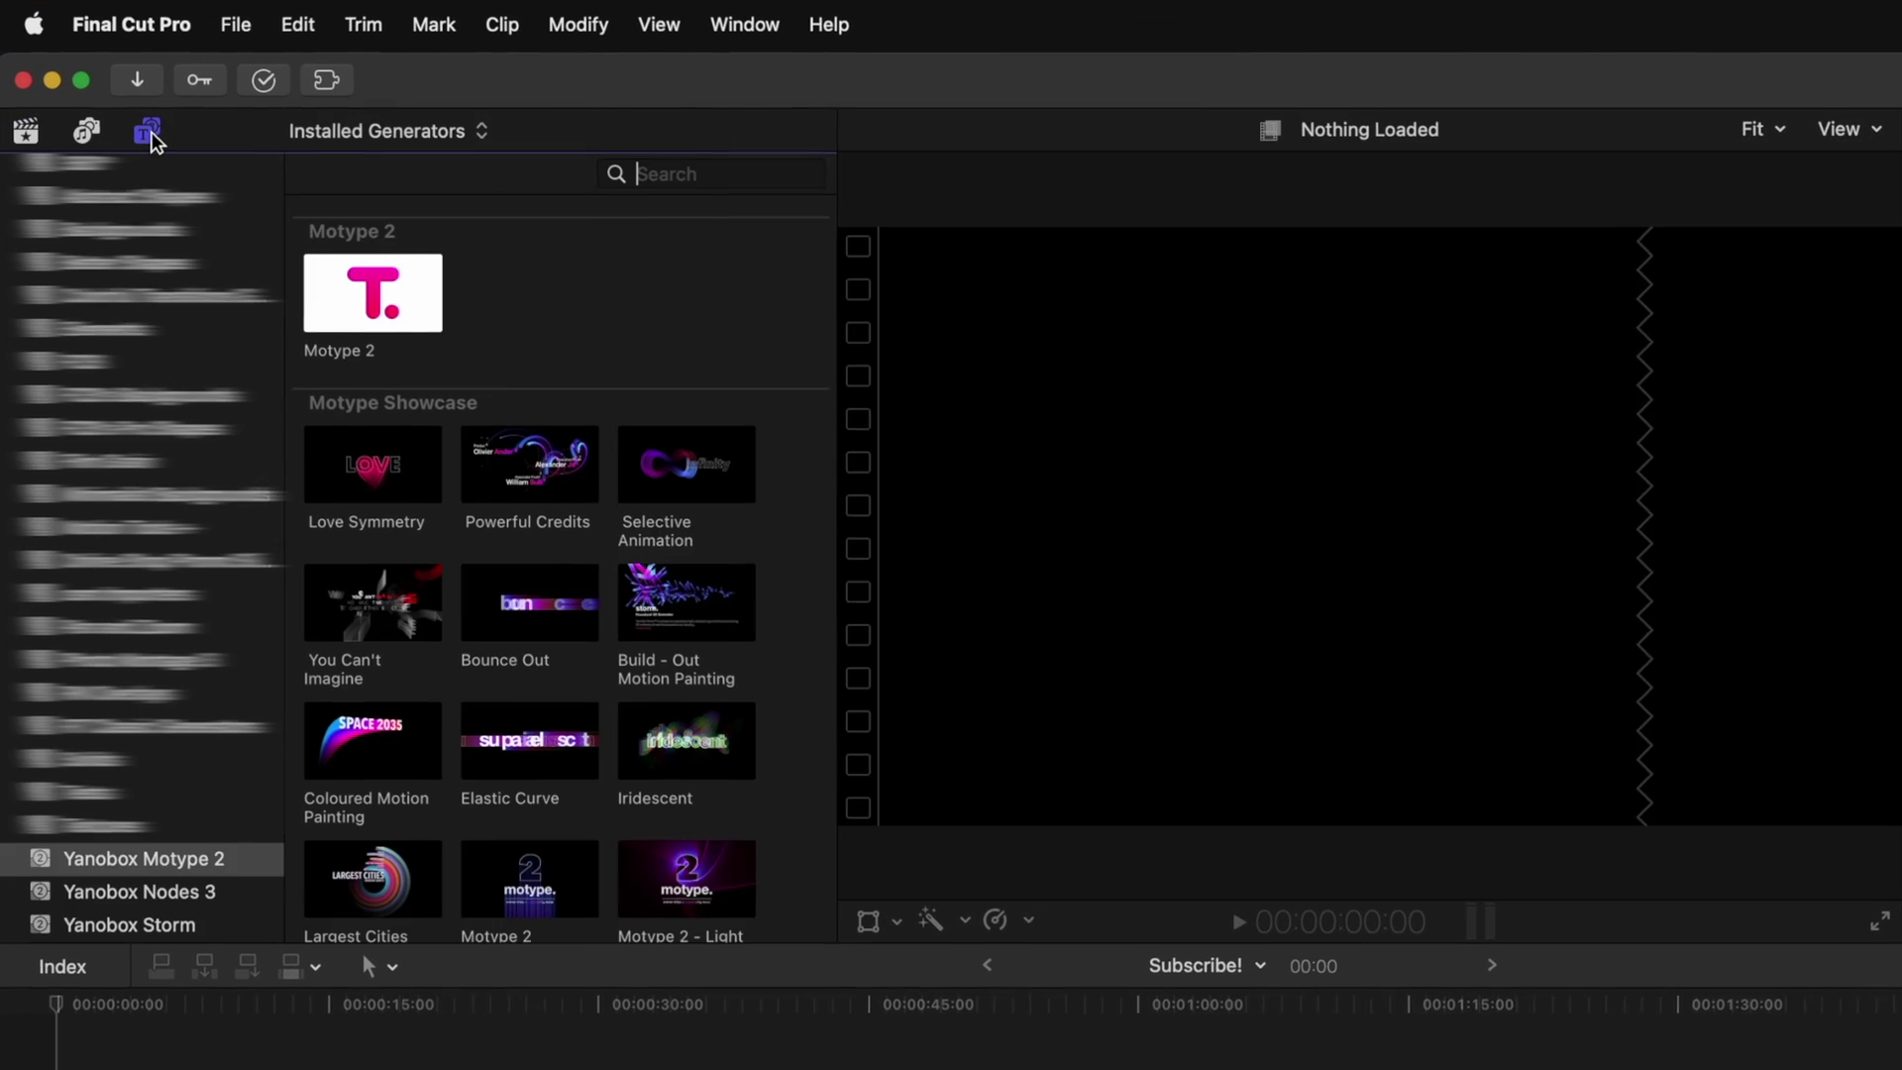
left_click(95, 870)
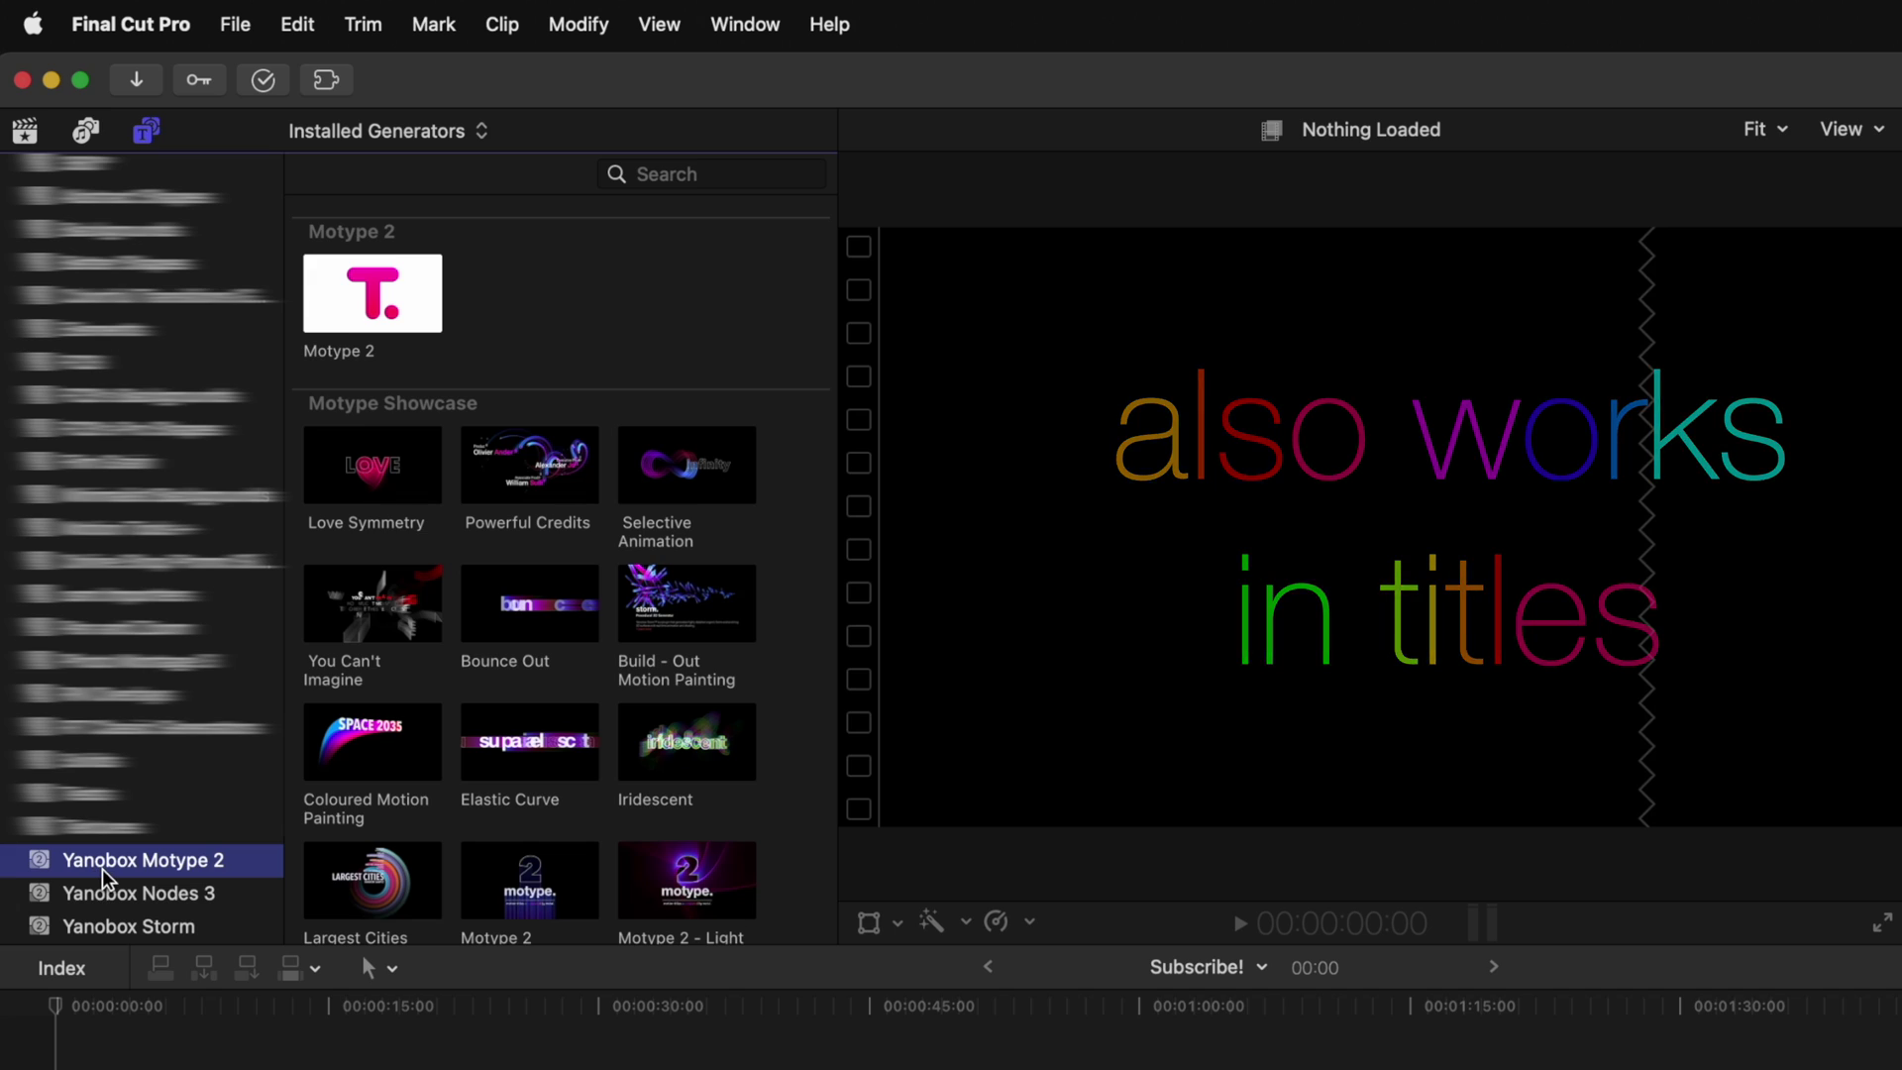
key("super+grave")
scroll(756, 264, "down", 3)
scroll(830, 256, "down", 15)
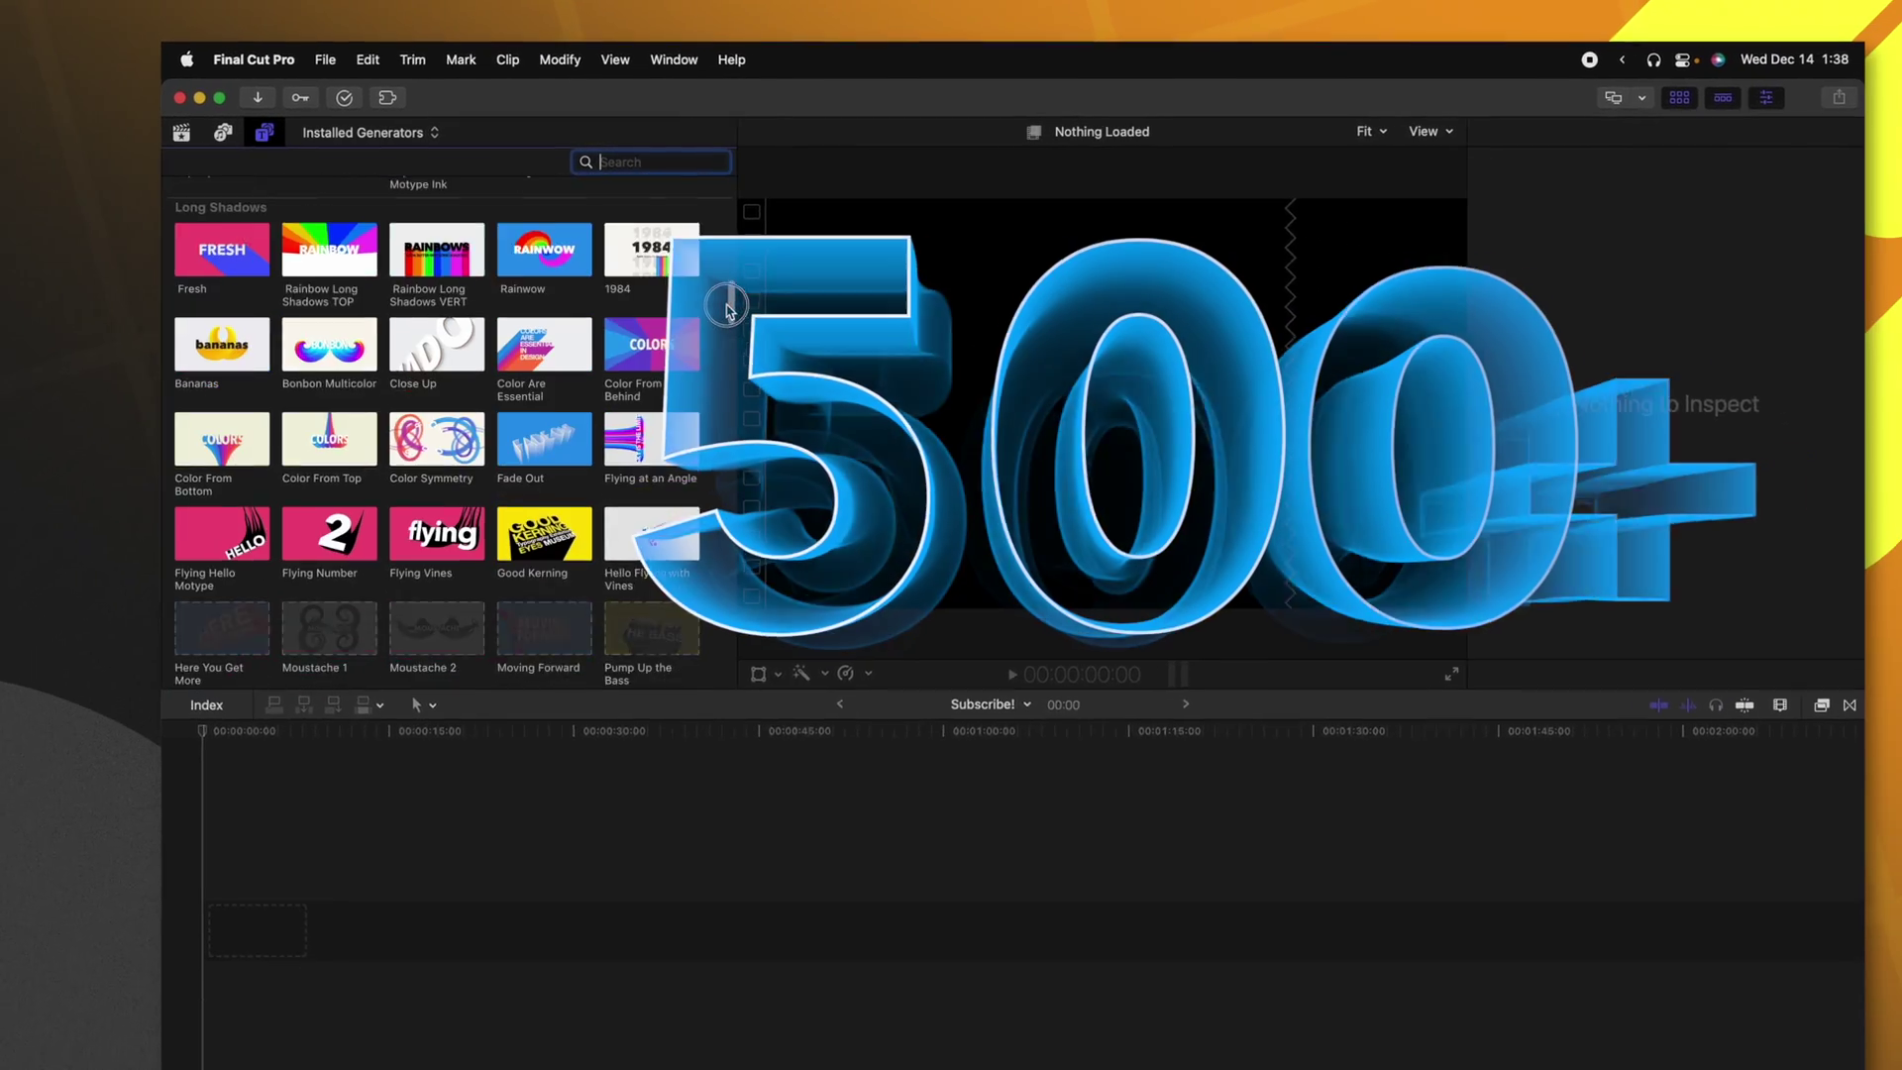
scroll(726, 308, "down", 15)
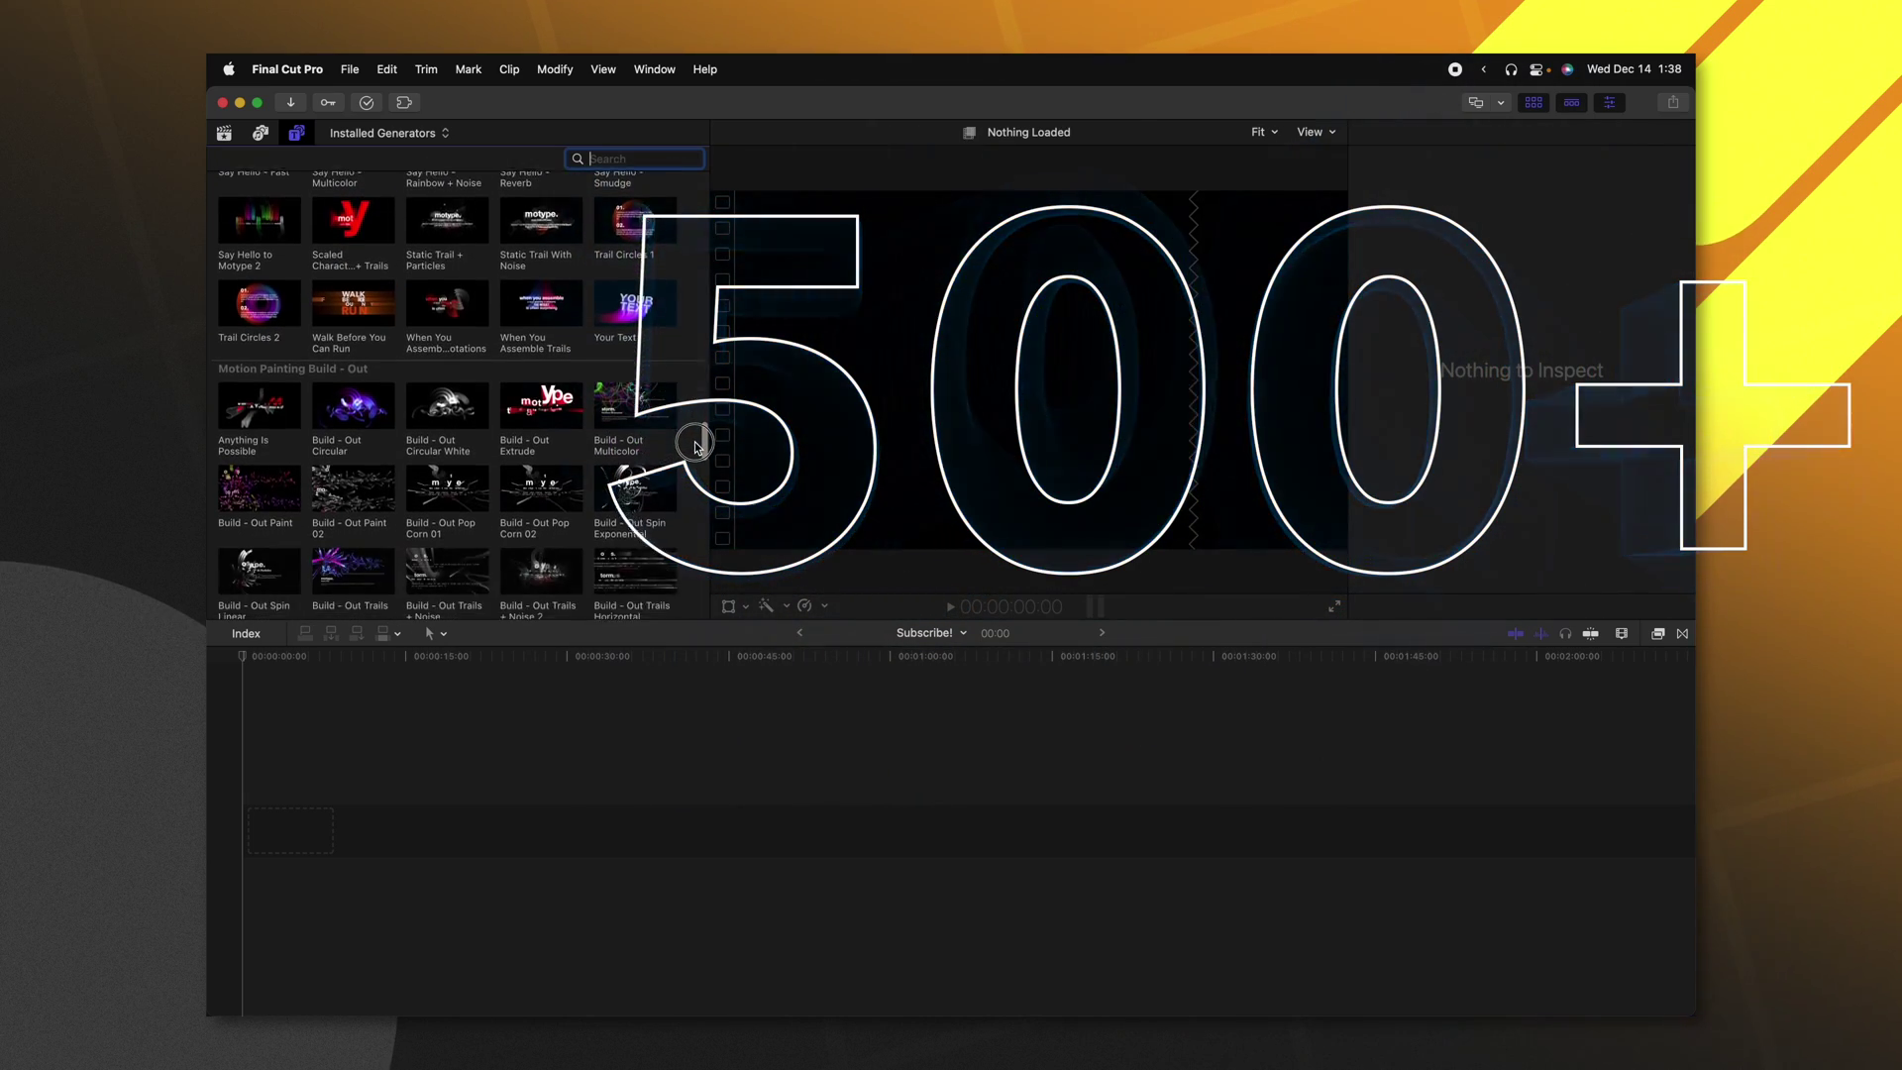
scroll(694, 445, "down", 10)
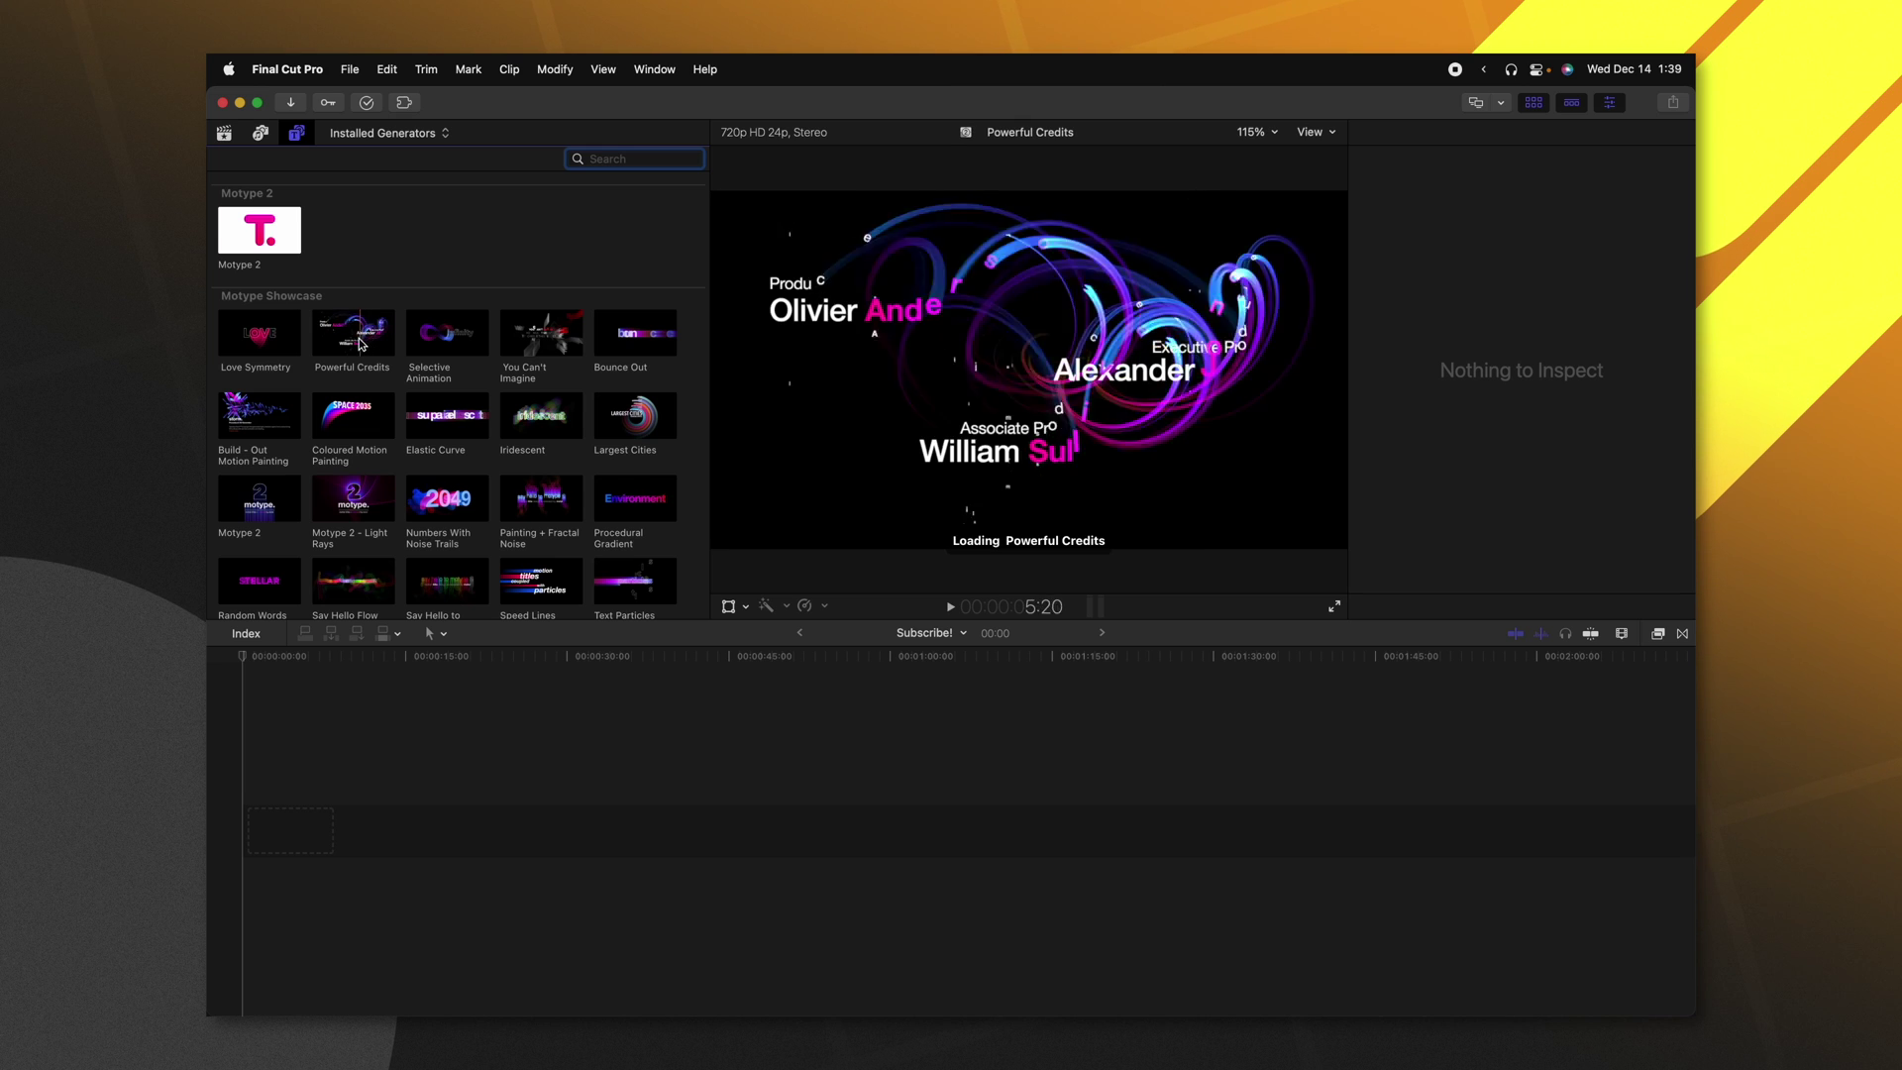
Add Powerful Credits to the timeline at 1080p 59.94p, play it, and open its text.
left_click_drag(327, 741, 292, 842)
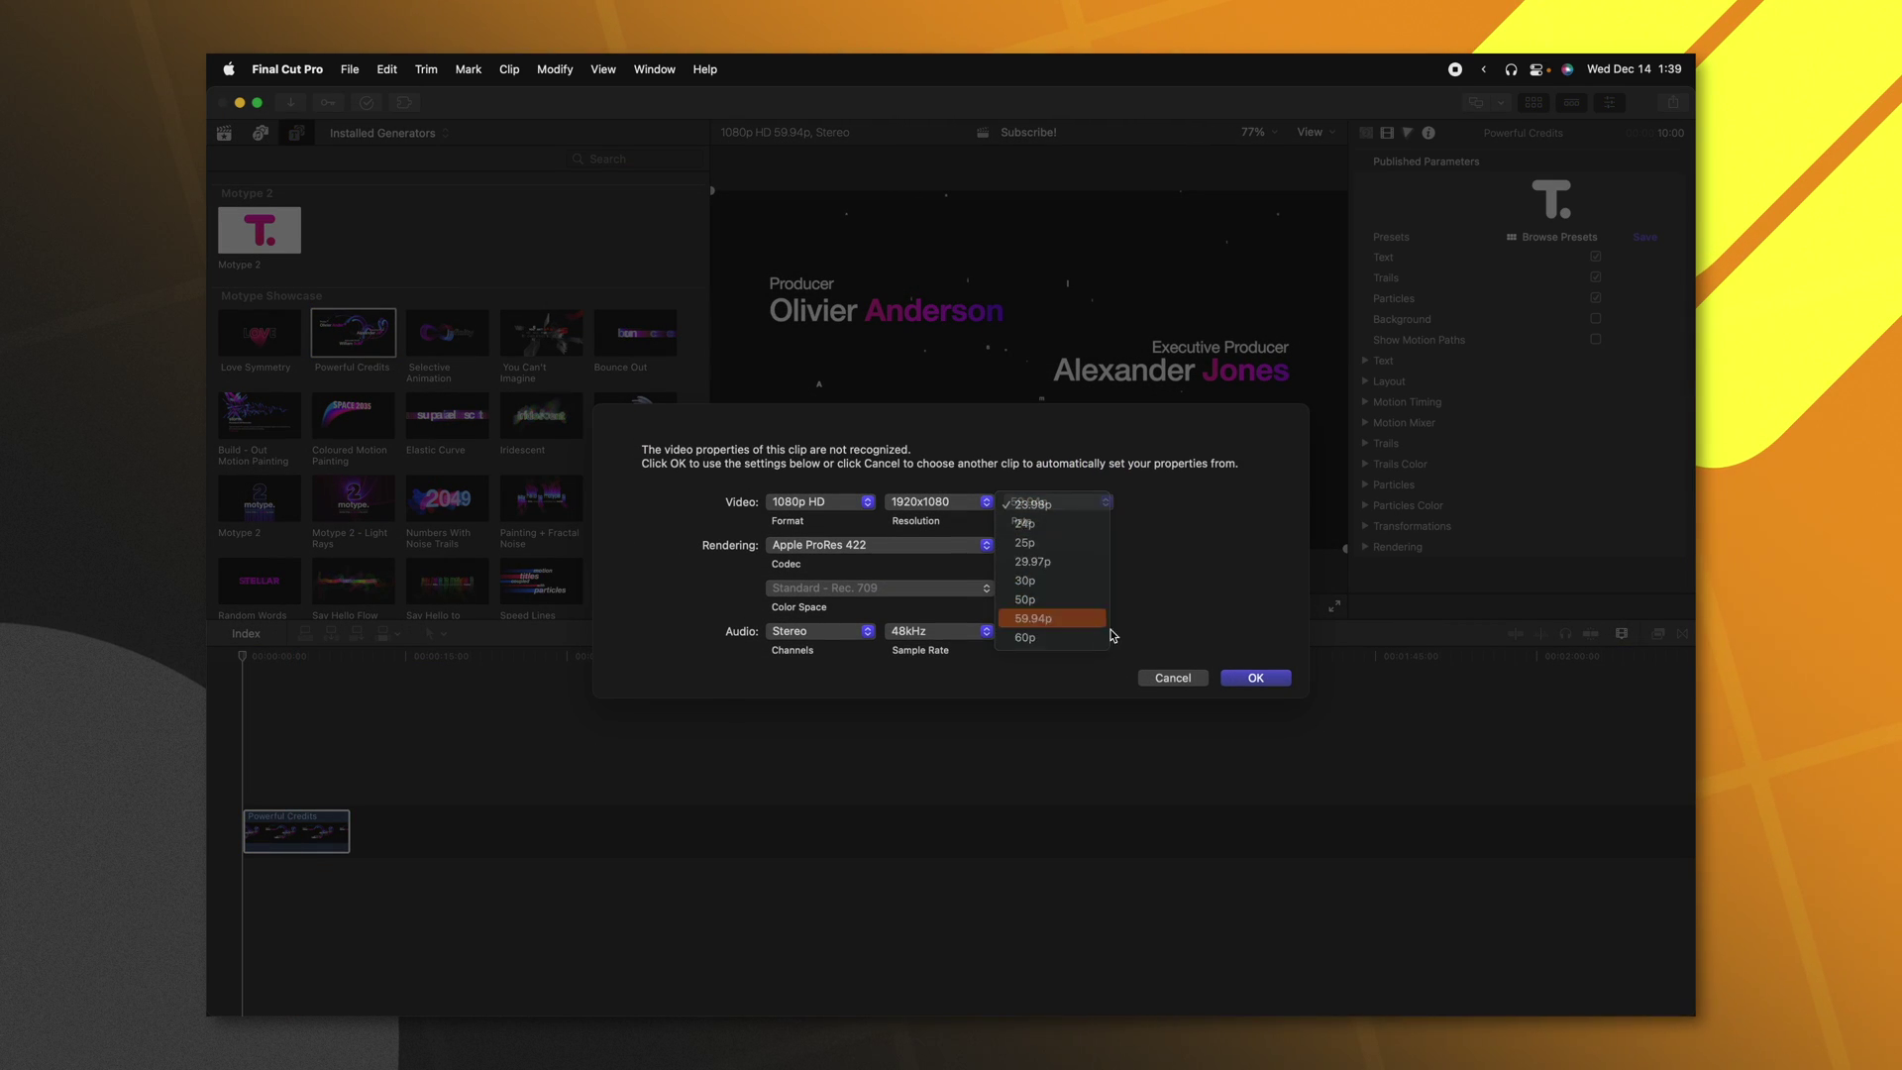
left_click(1240, 676)
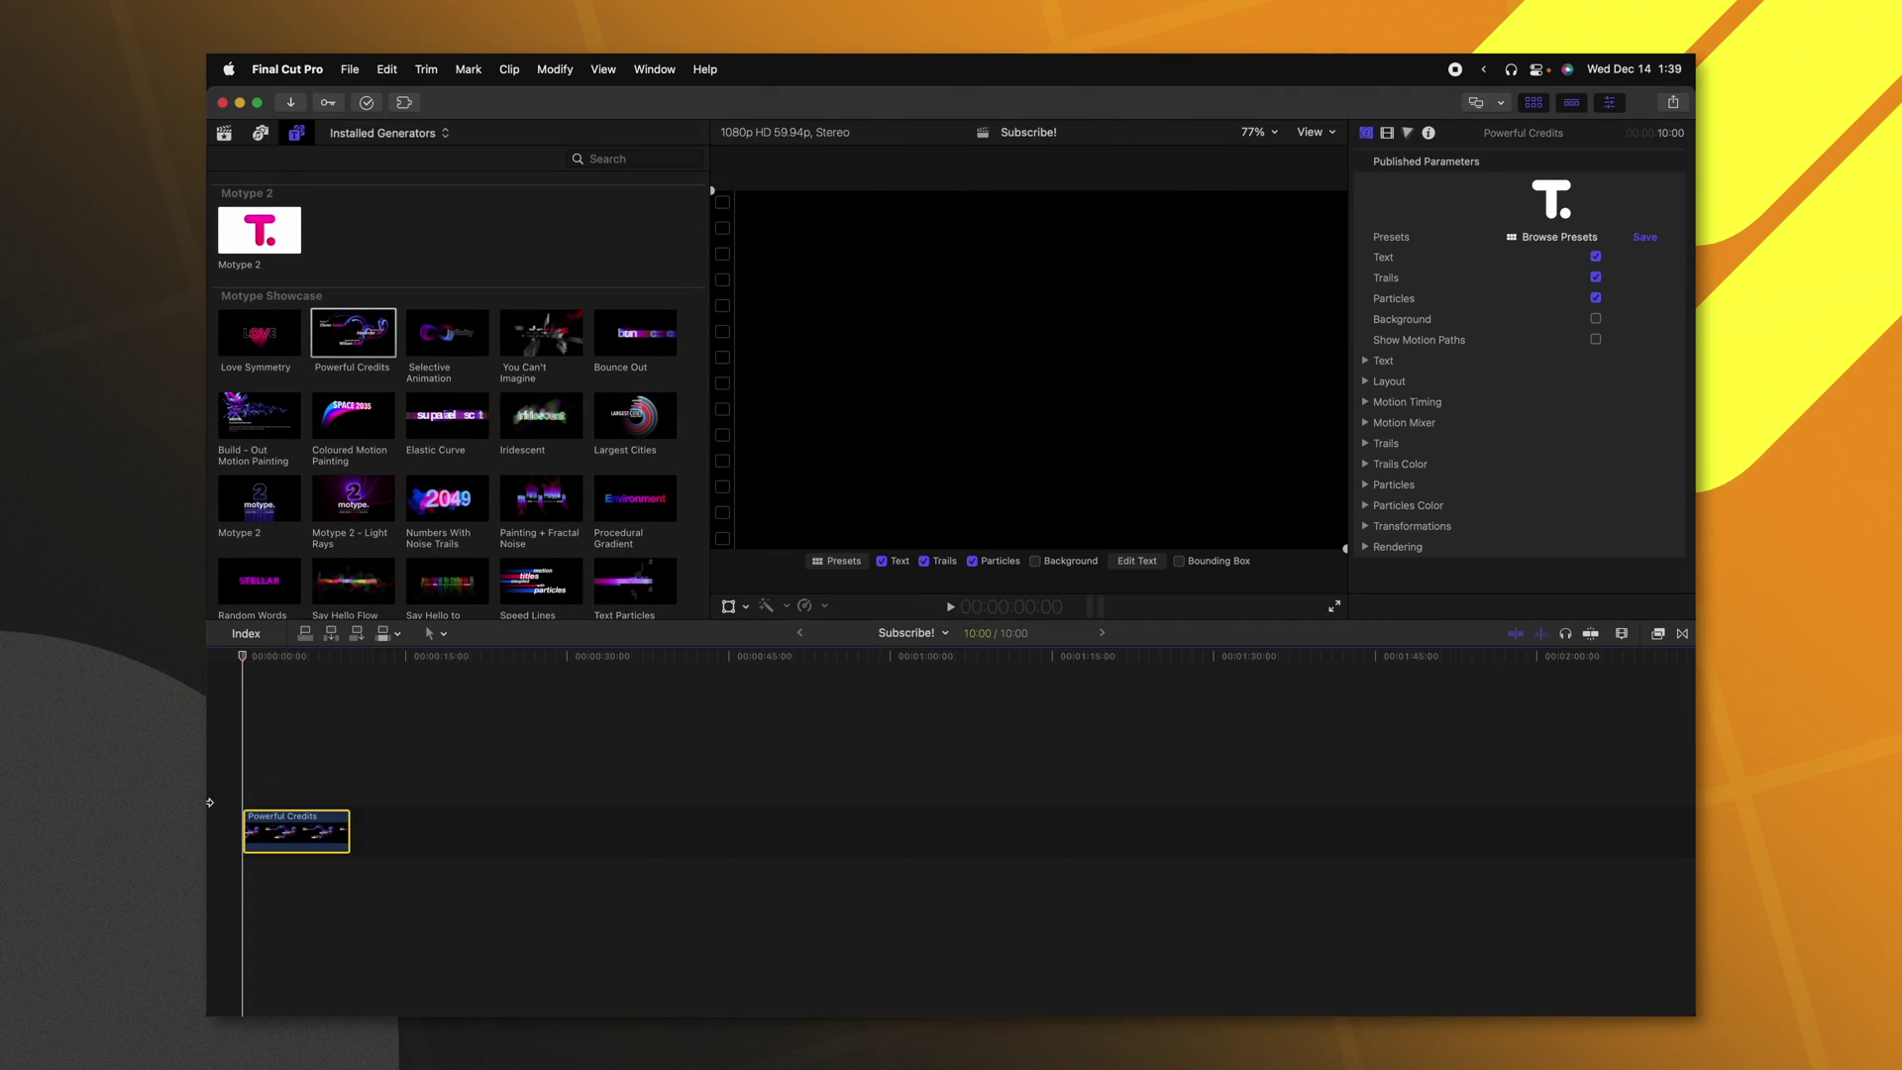
key("space")
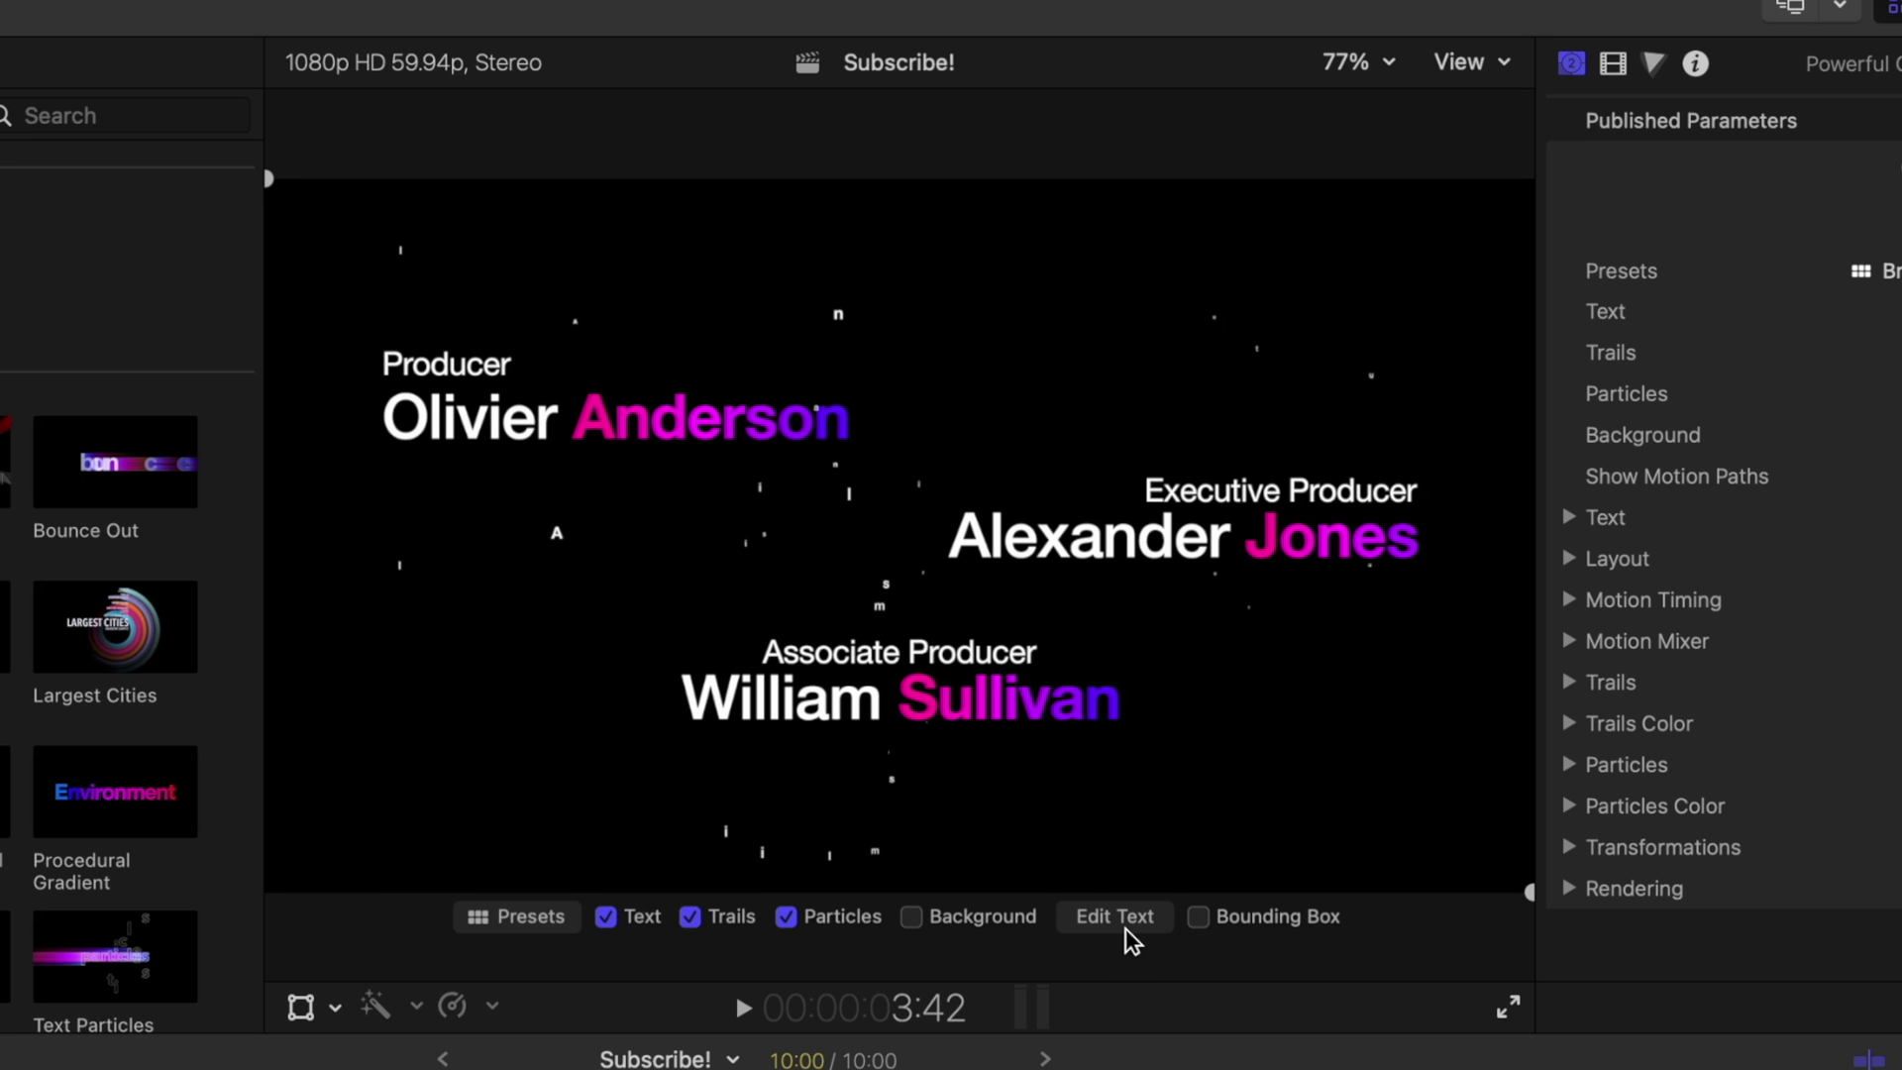
left_click(1127, 929)
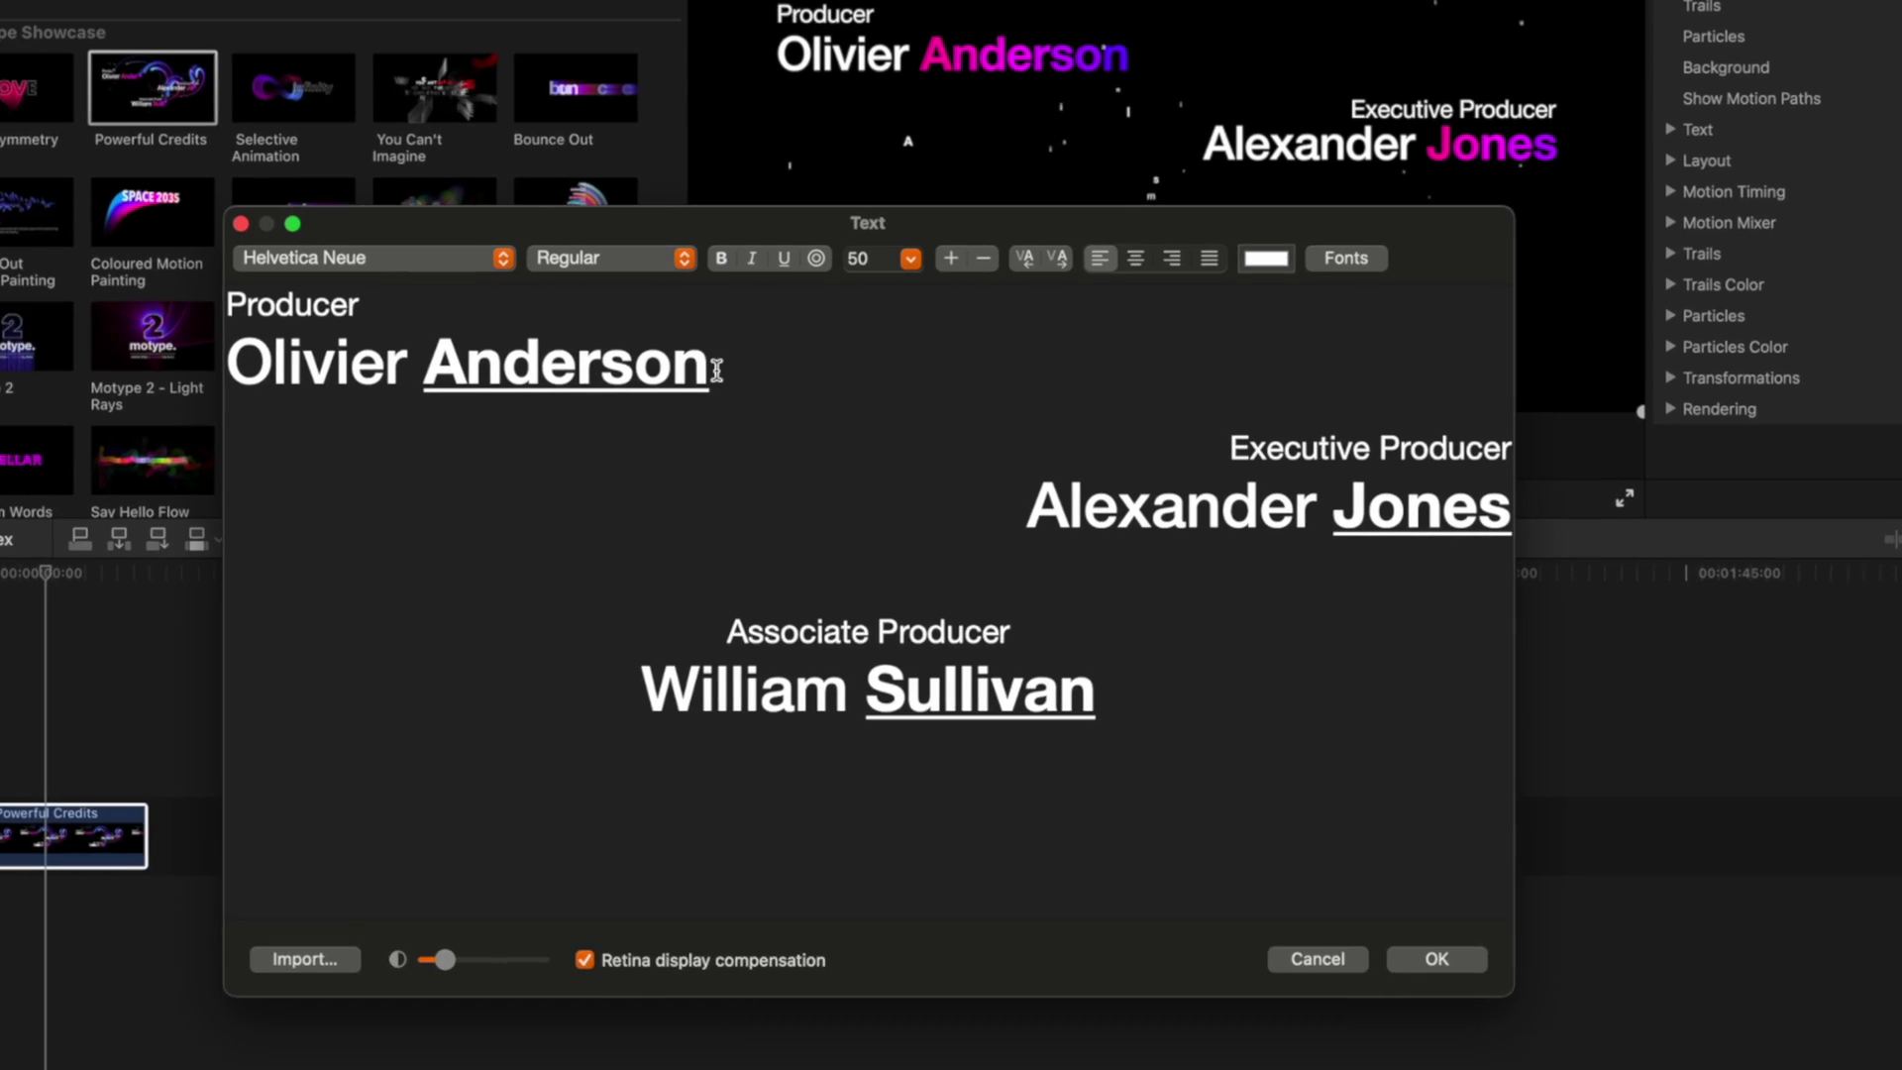
Rename the credits to 'My Subscribers' and 'Motype 2 from Yanobox', then play the result.
left_click(709, 371)
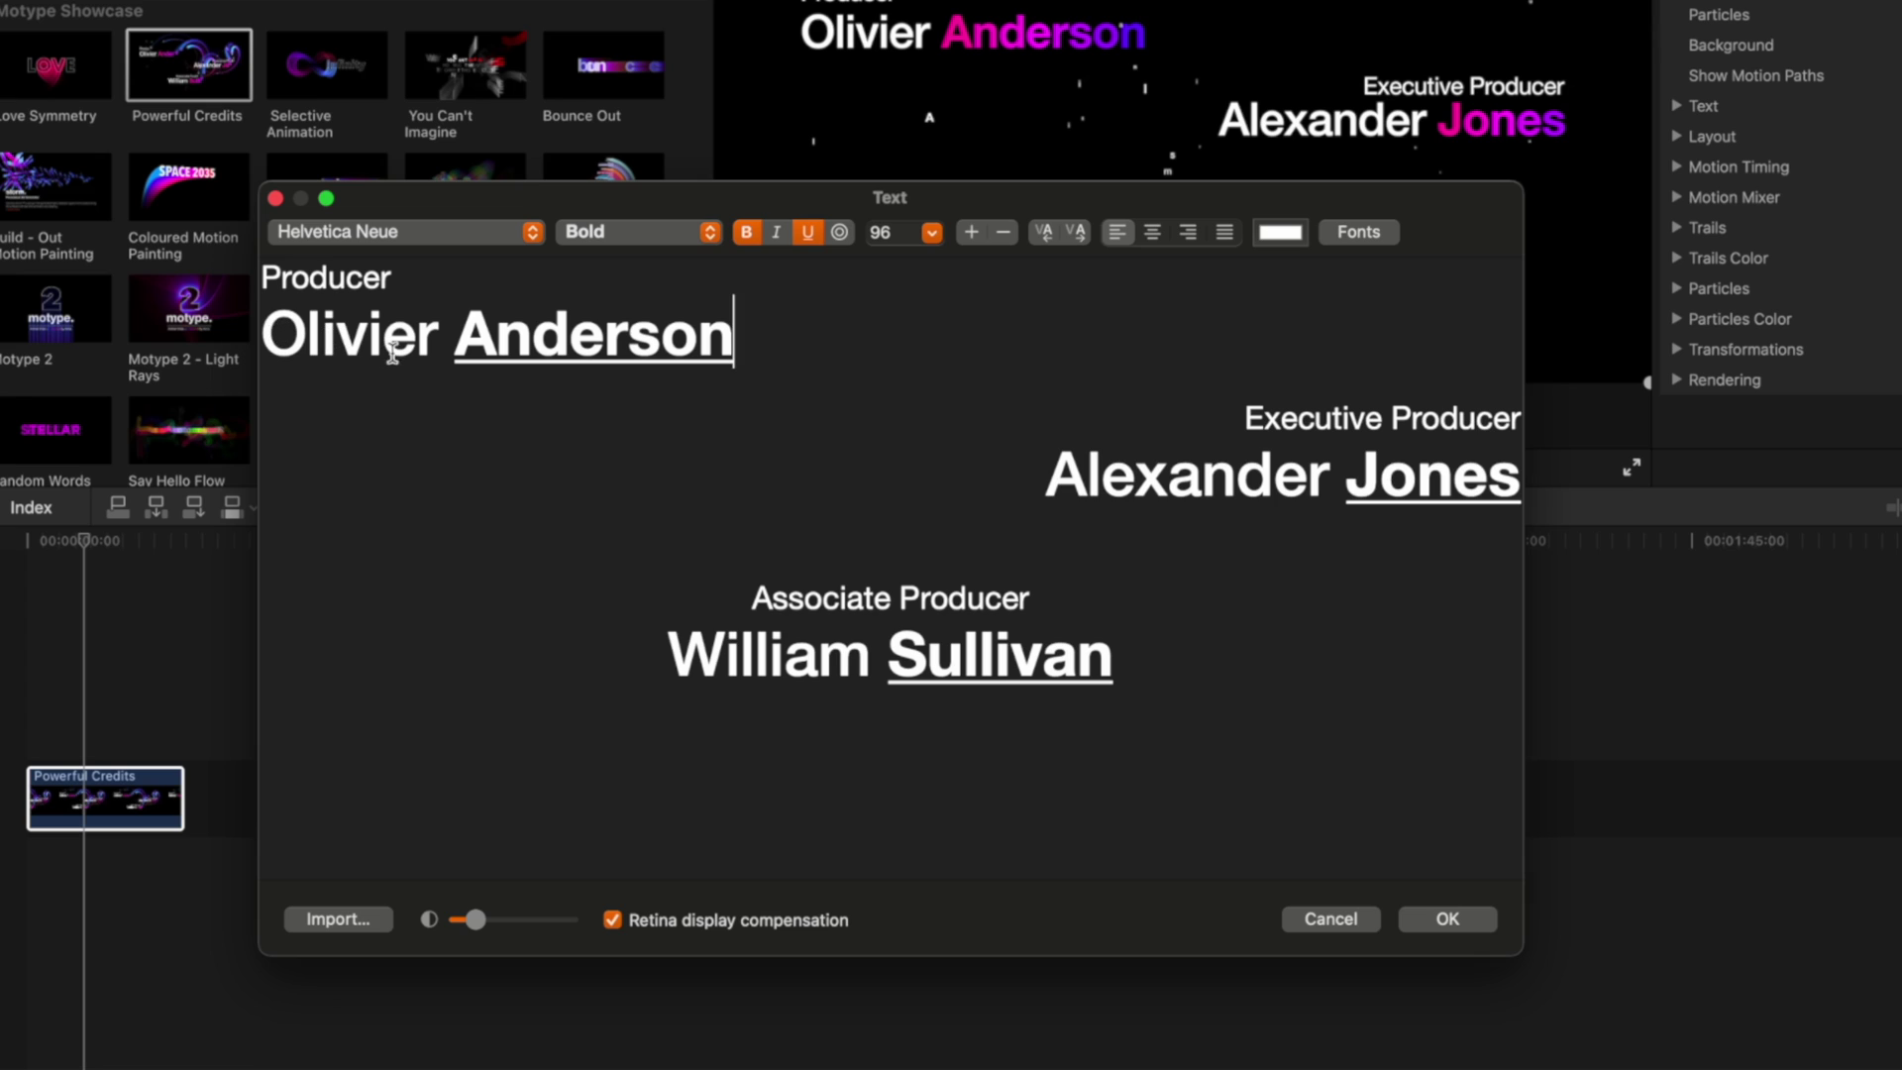
type("Dylan Bates")
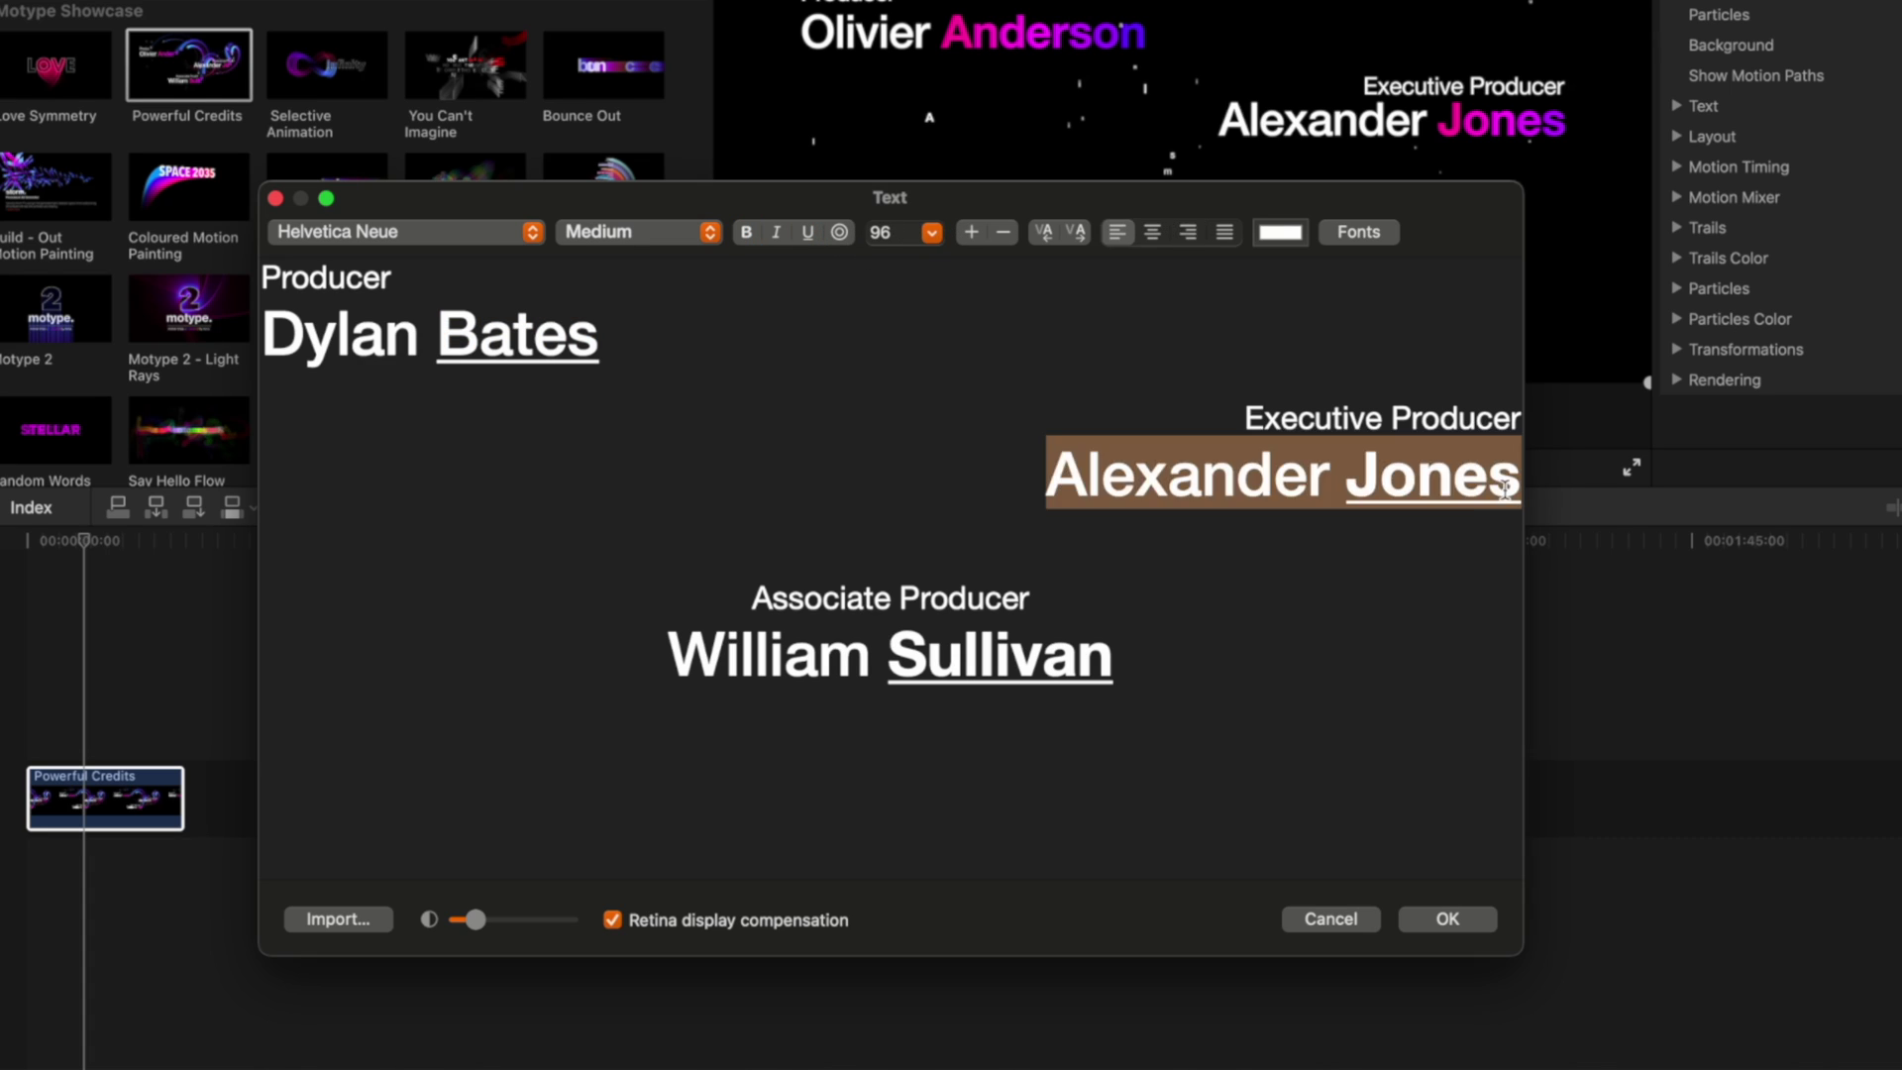
type("My Subscriber")
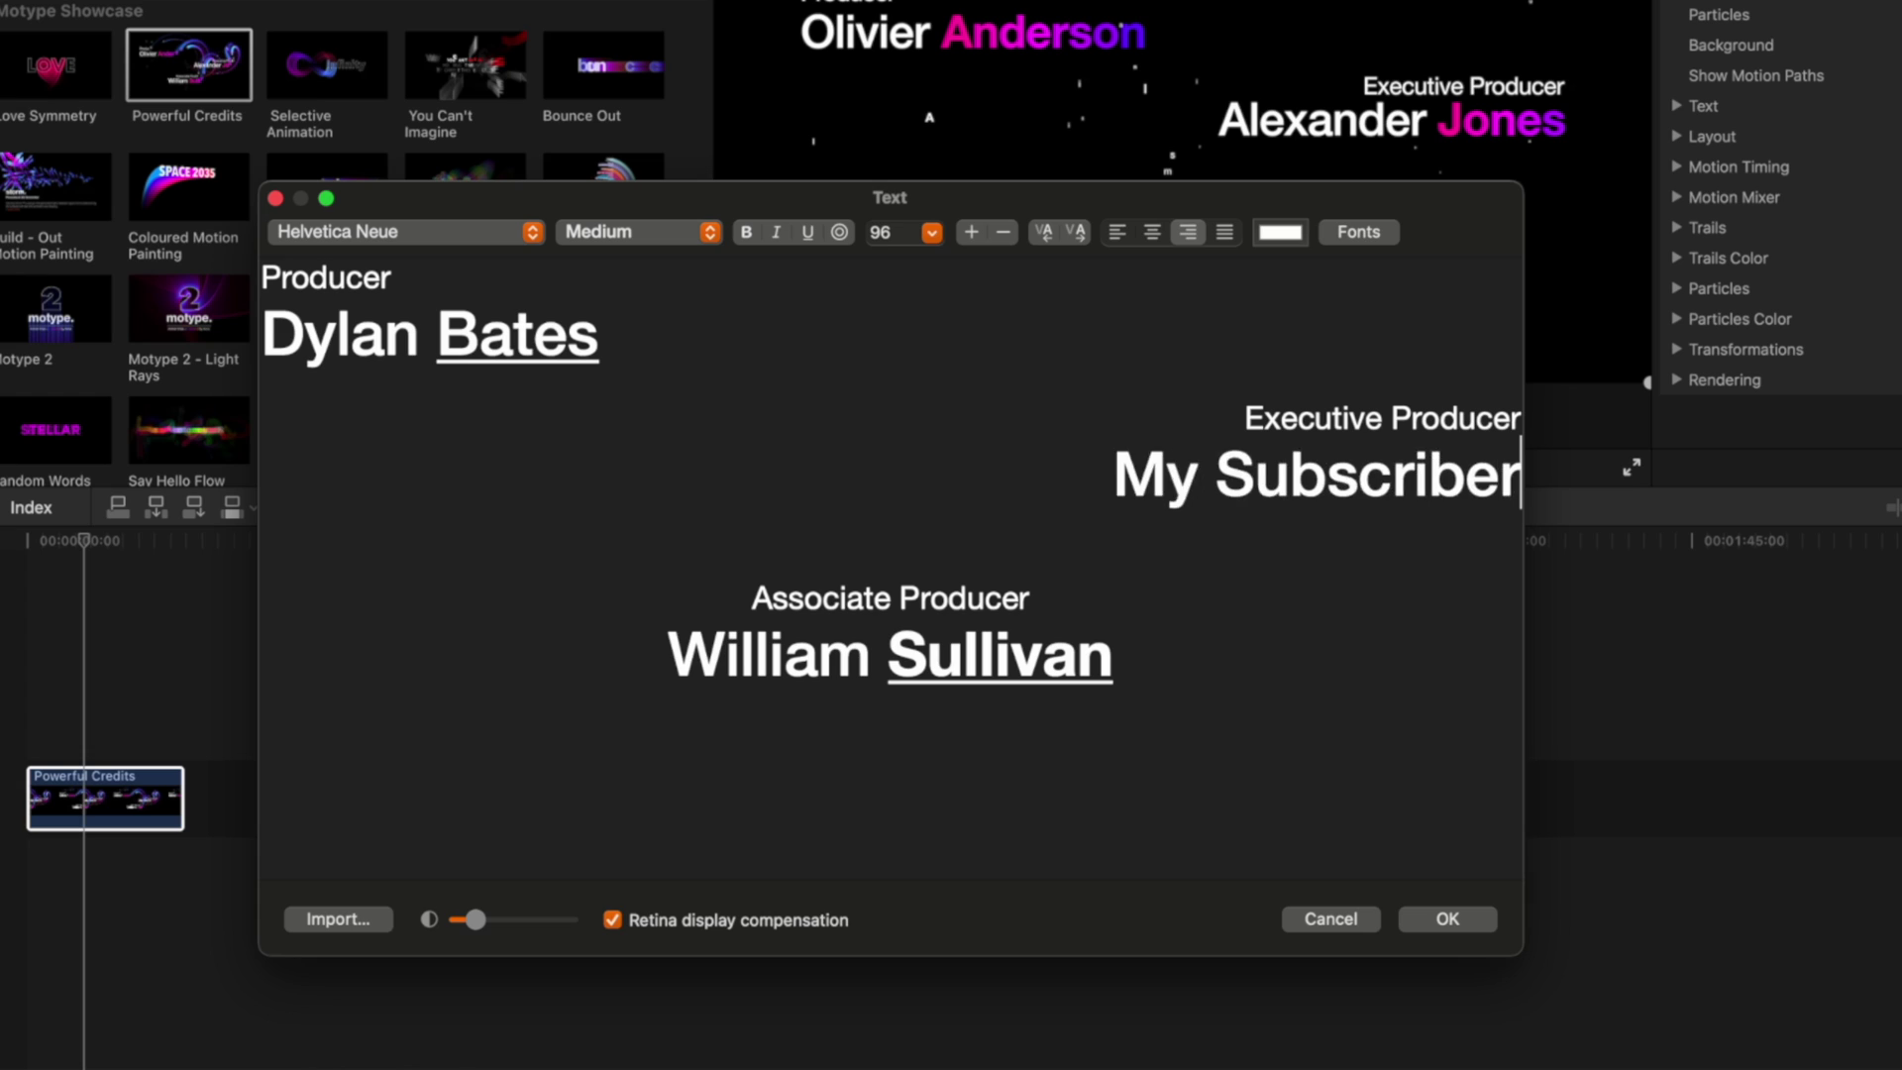
type("s")
triple_click(673, 654)
type("Motype 2 from Yanobox")
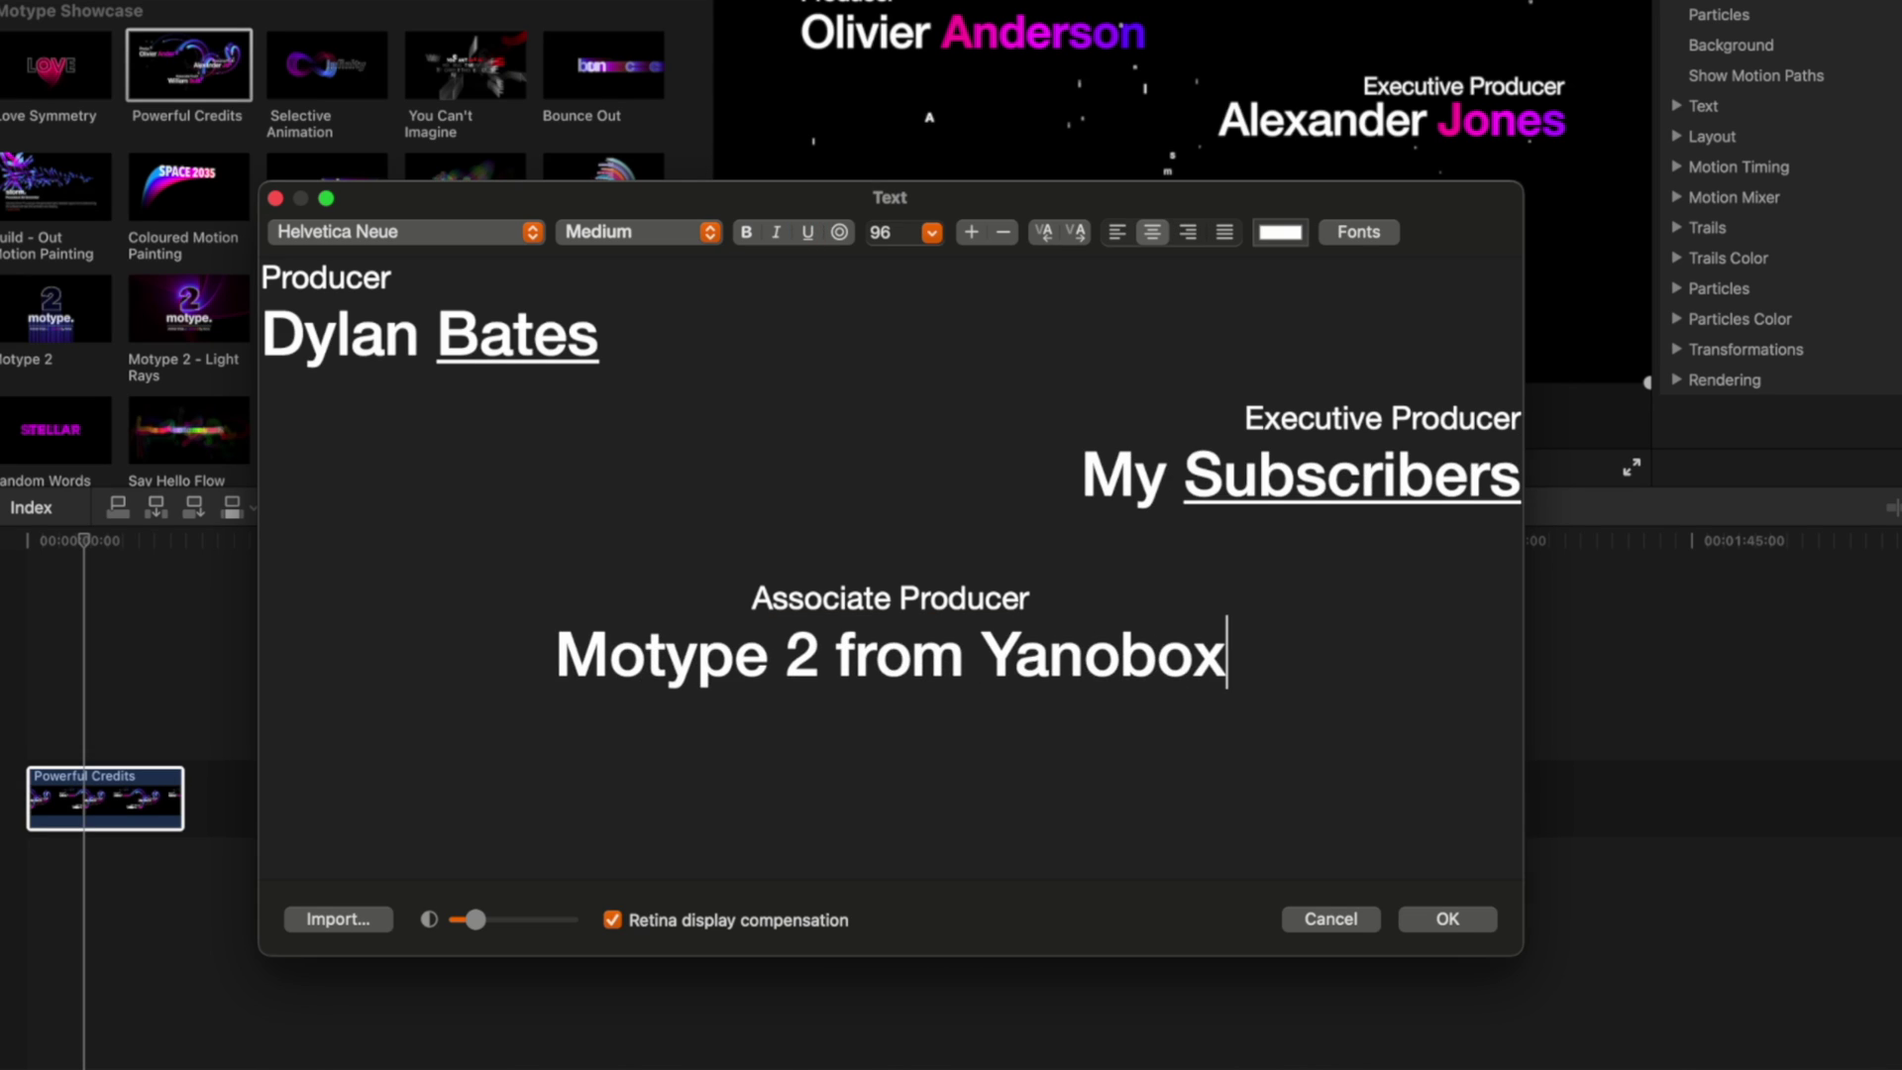
left_click(1447, 919)
key("space")
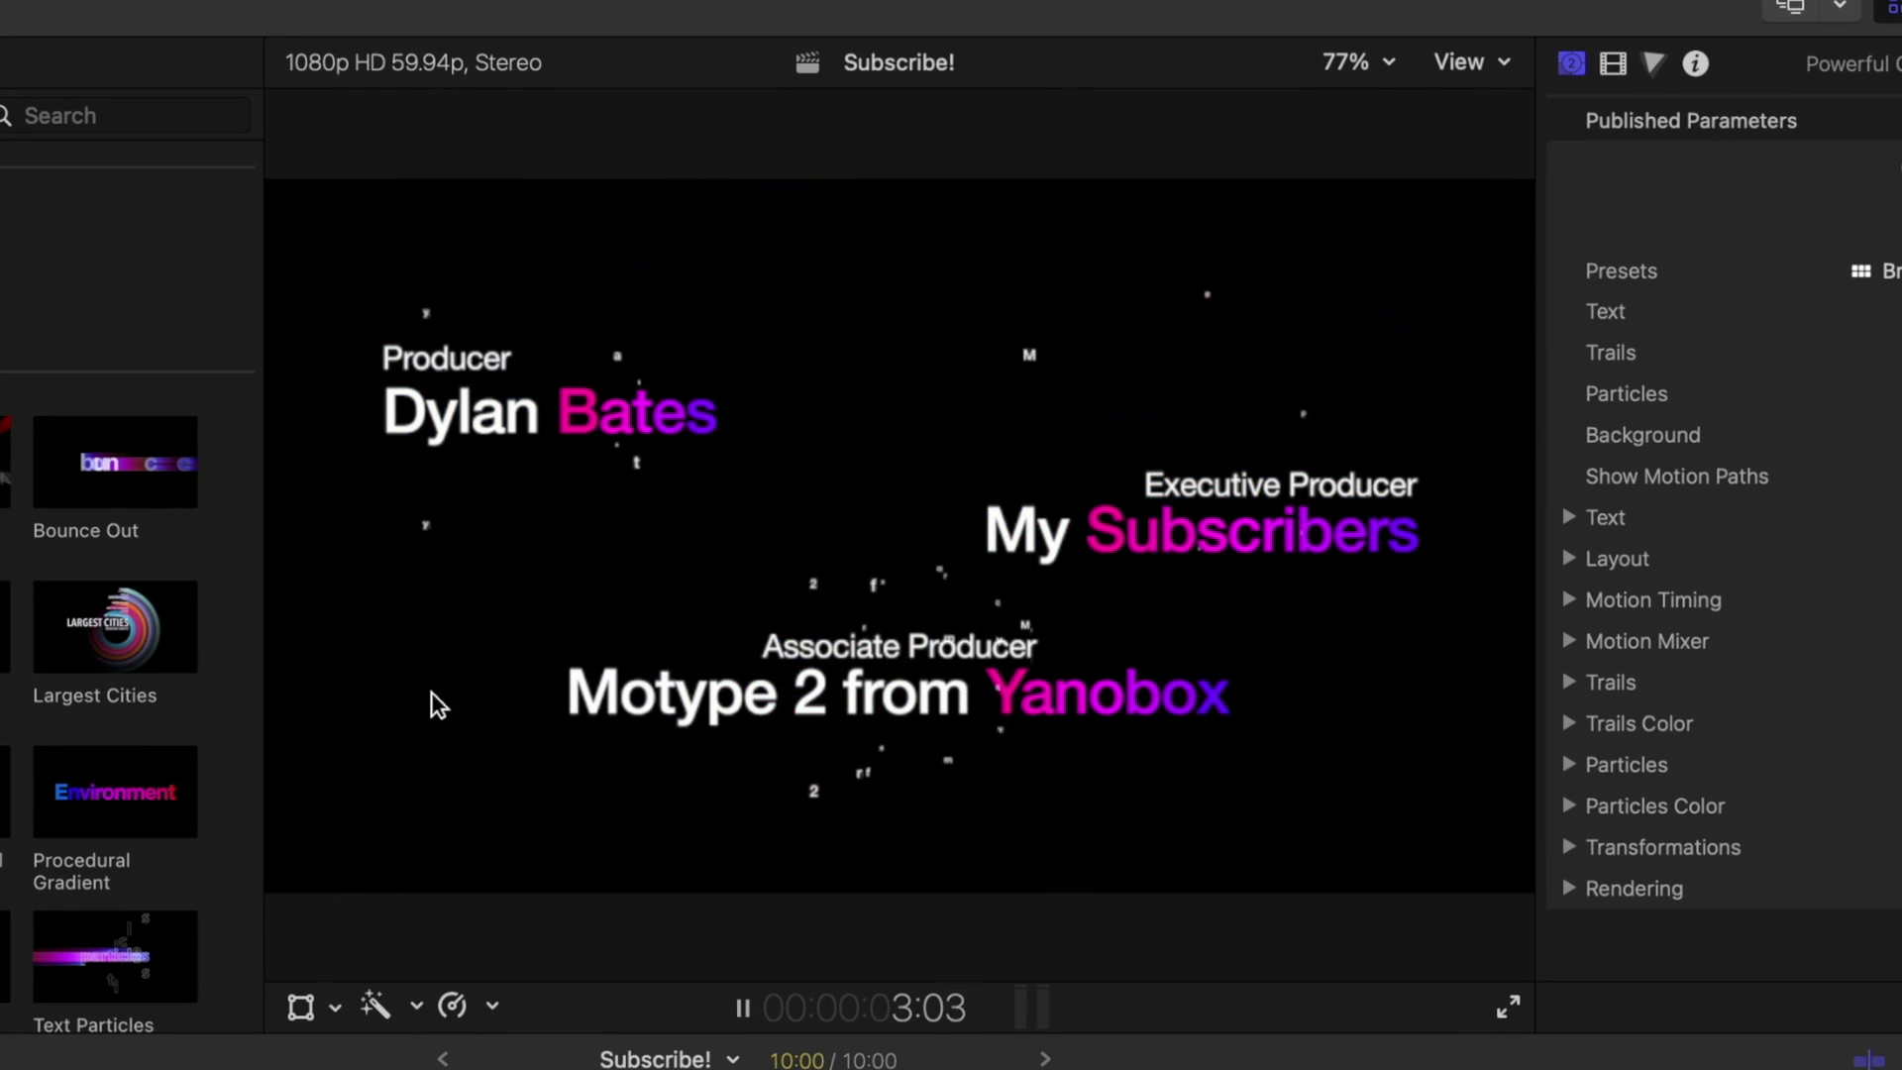
Replay the credits and switch Motion Timing sequencing from From to To.
key("space")
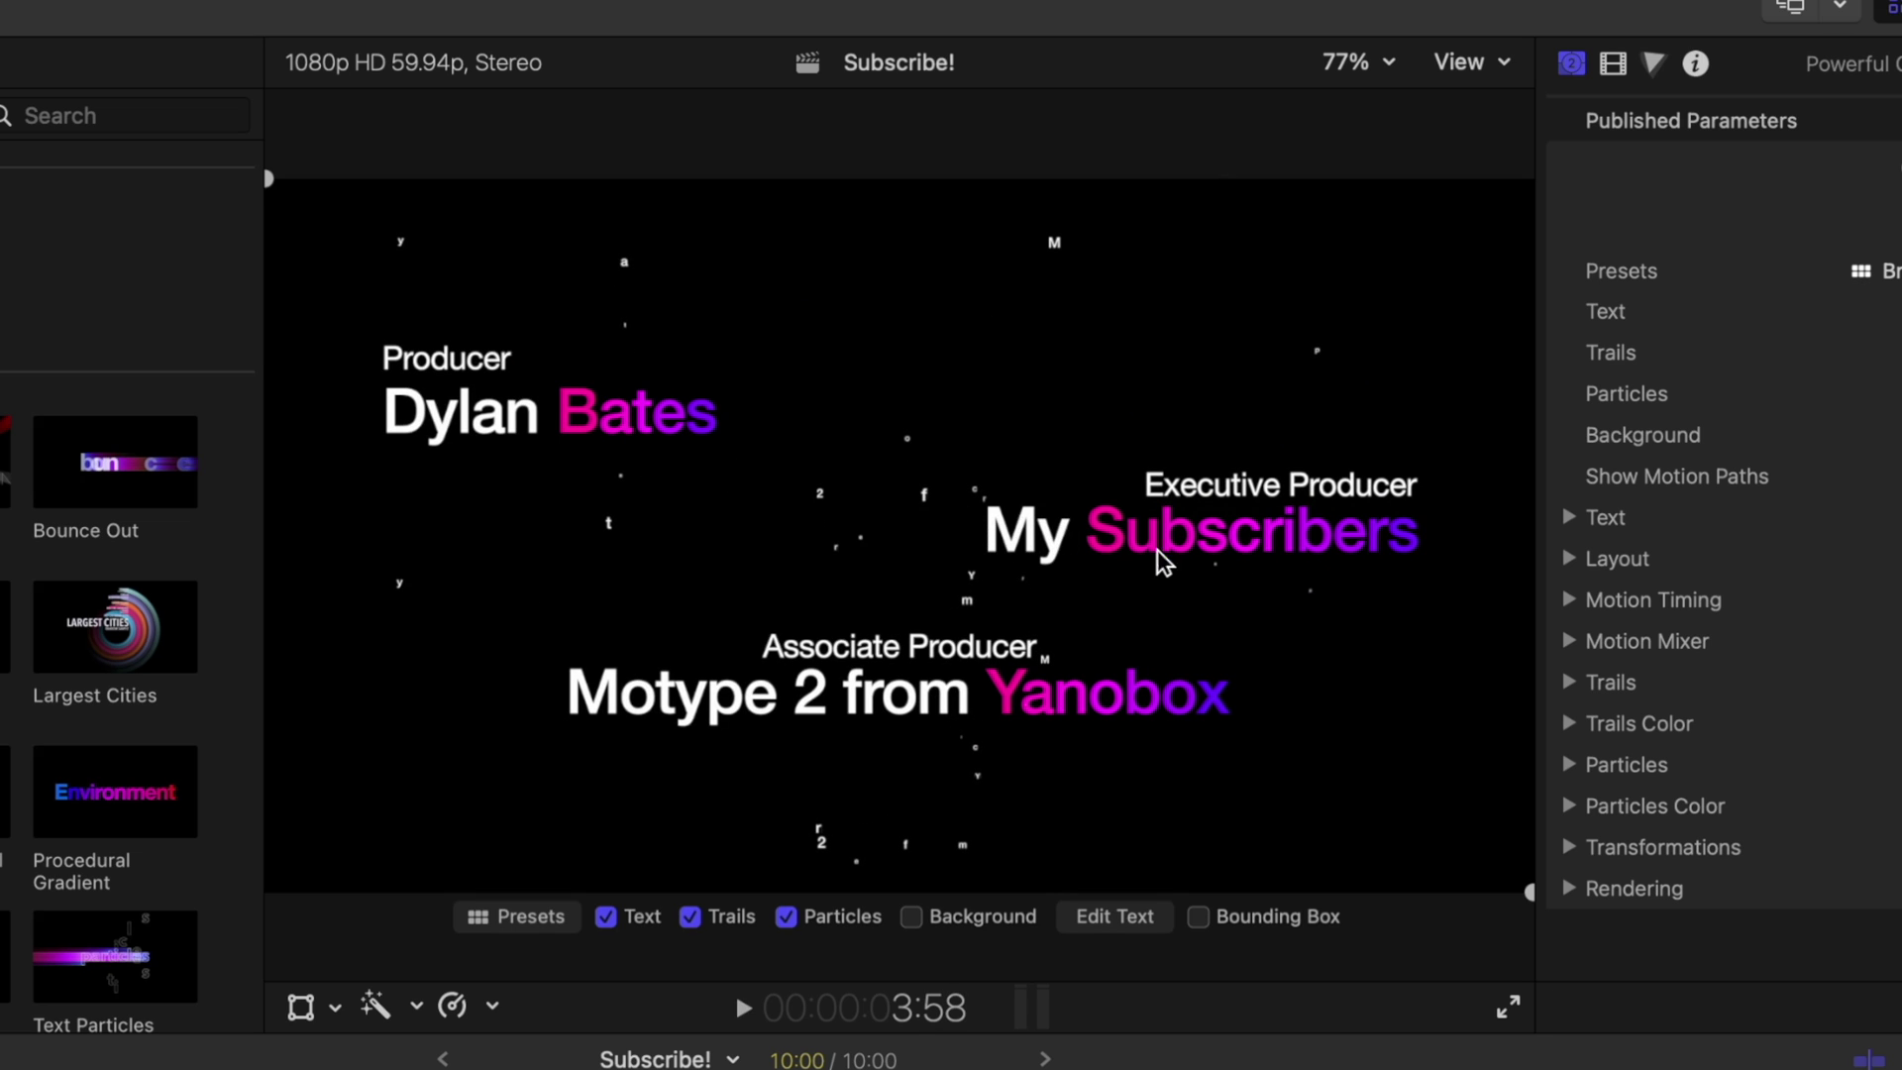
key("space")
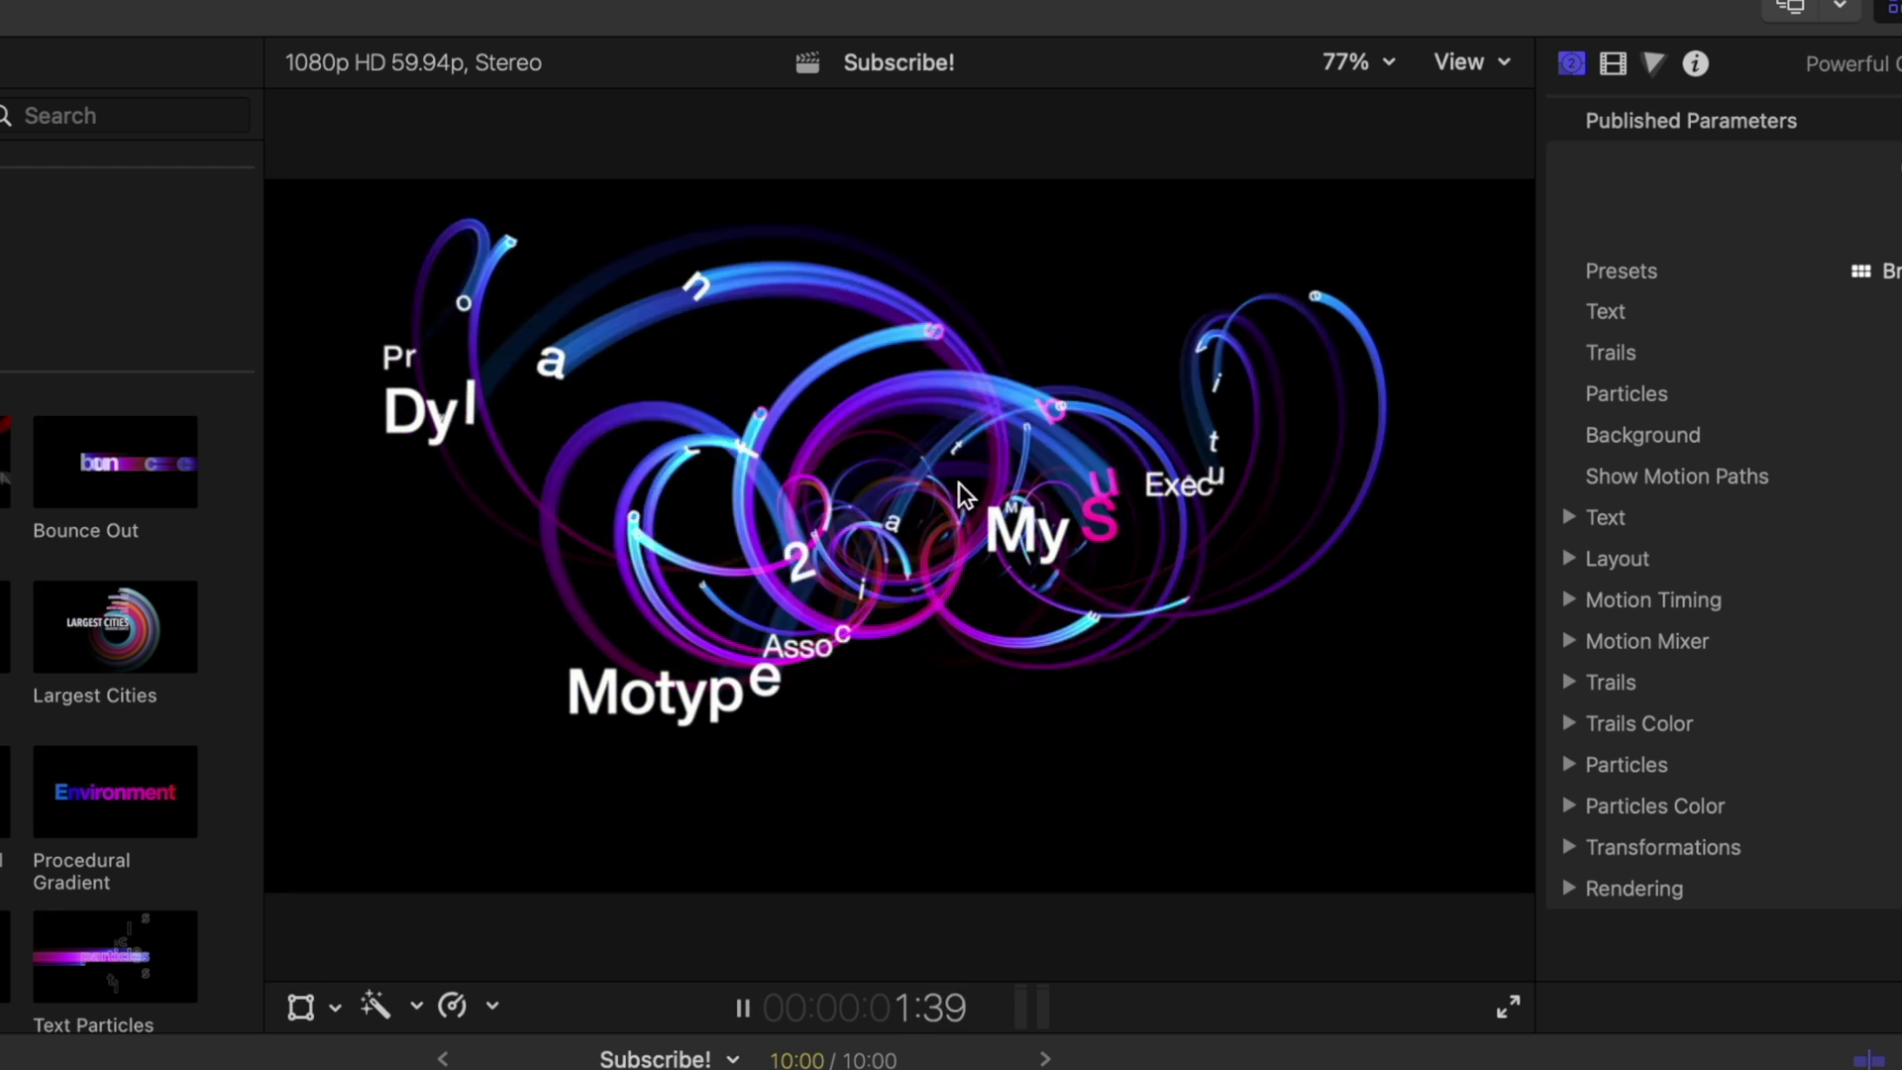
key("space")
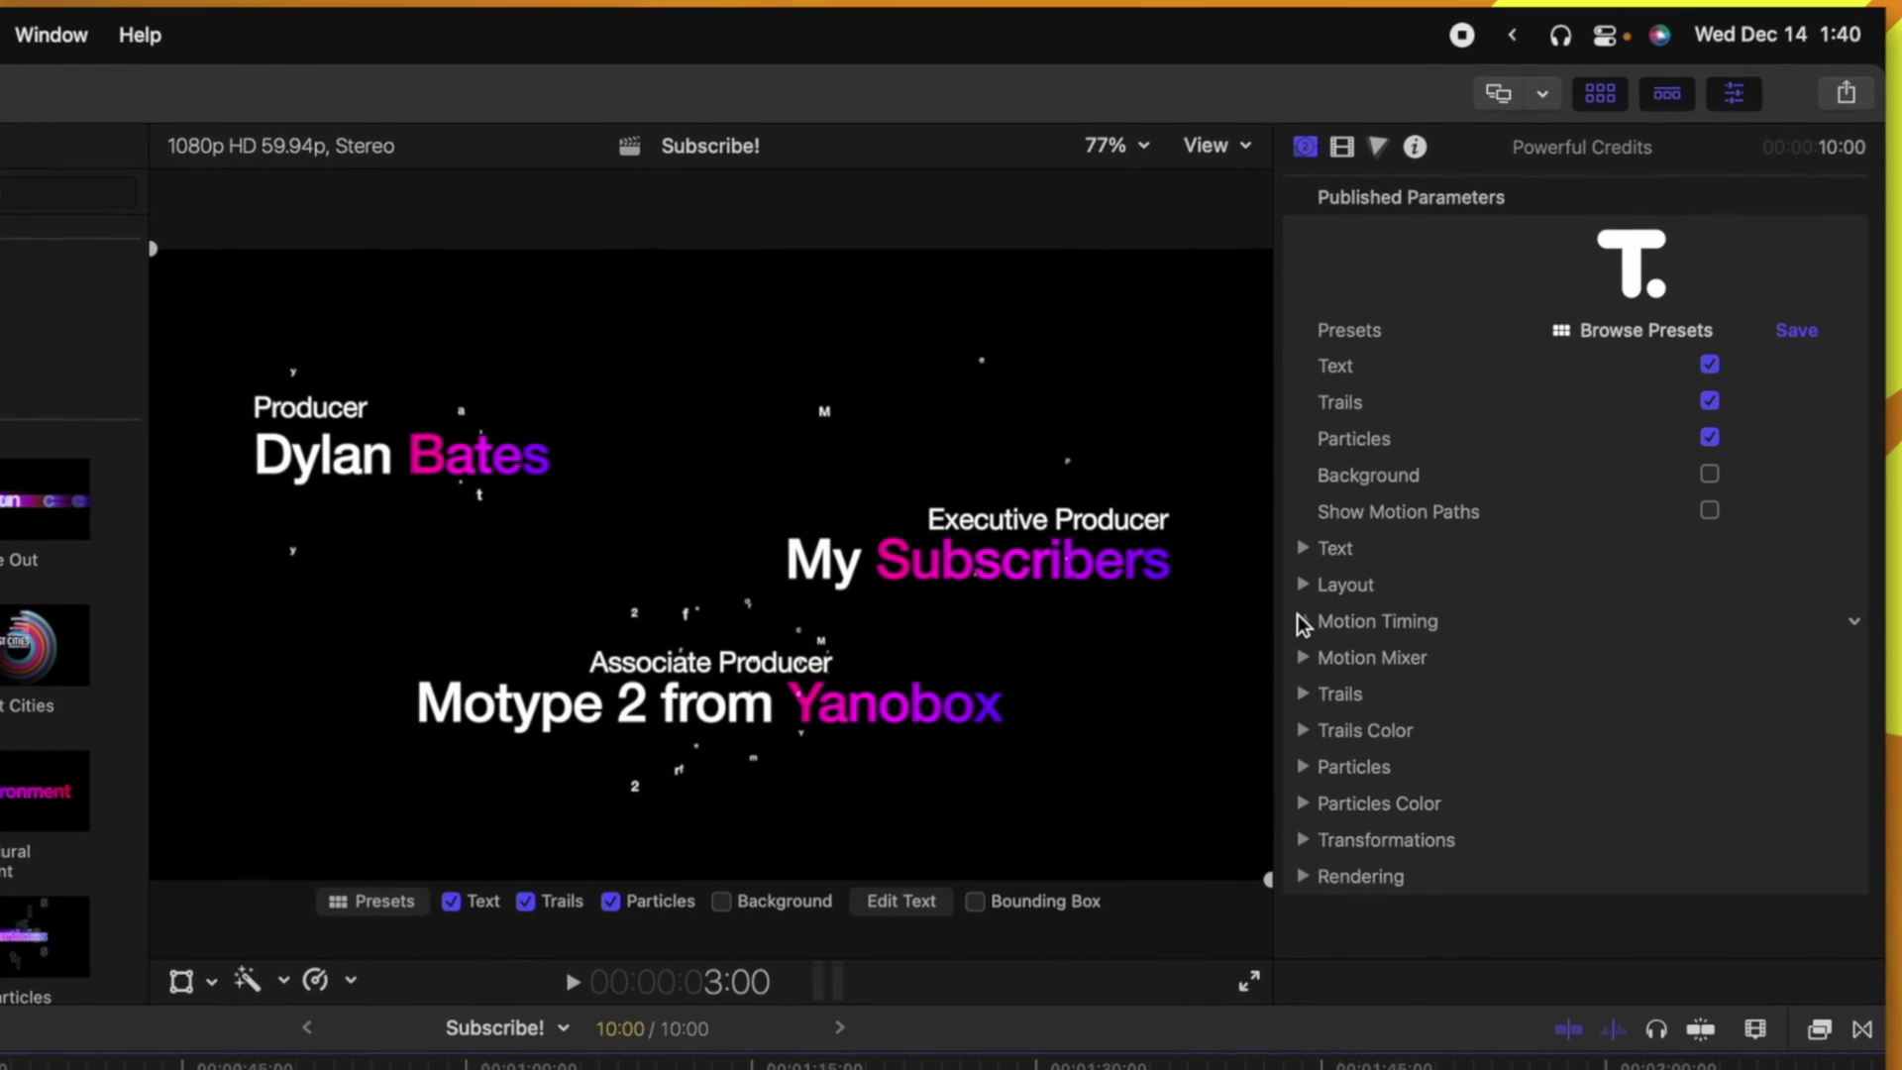
left_click(1406, 614)
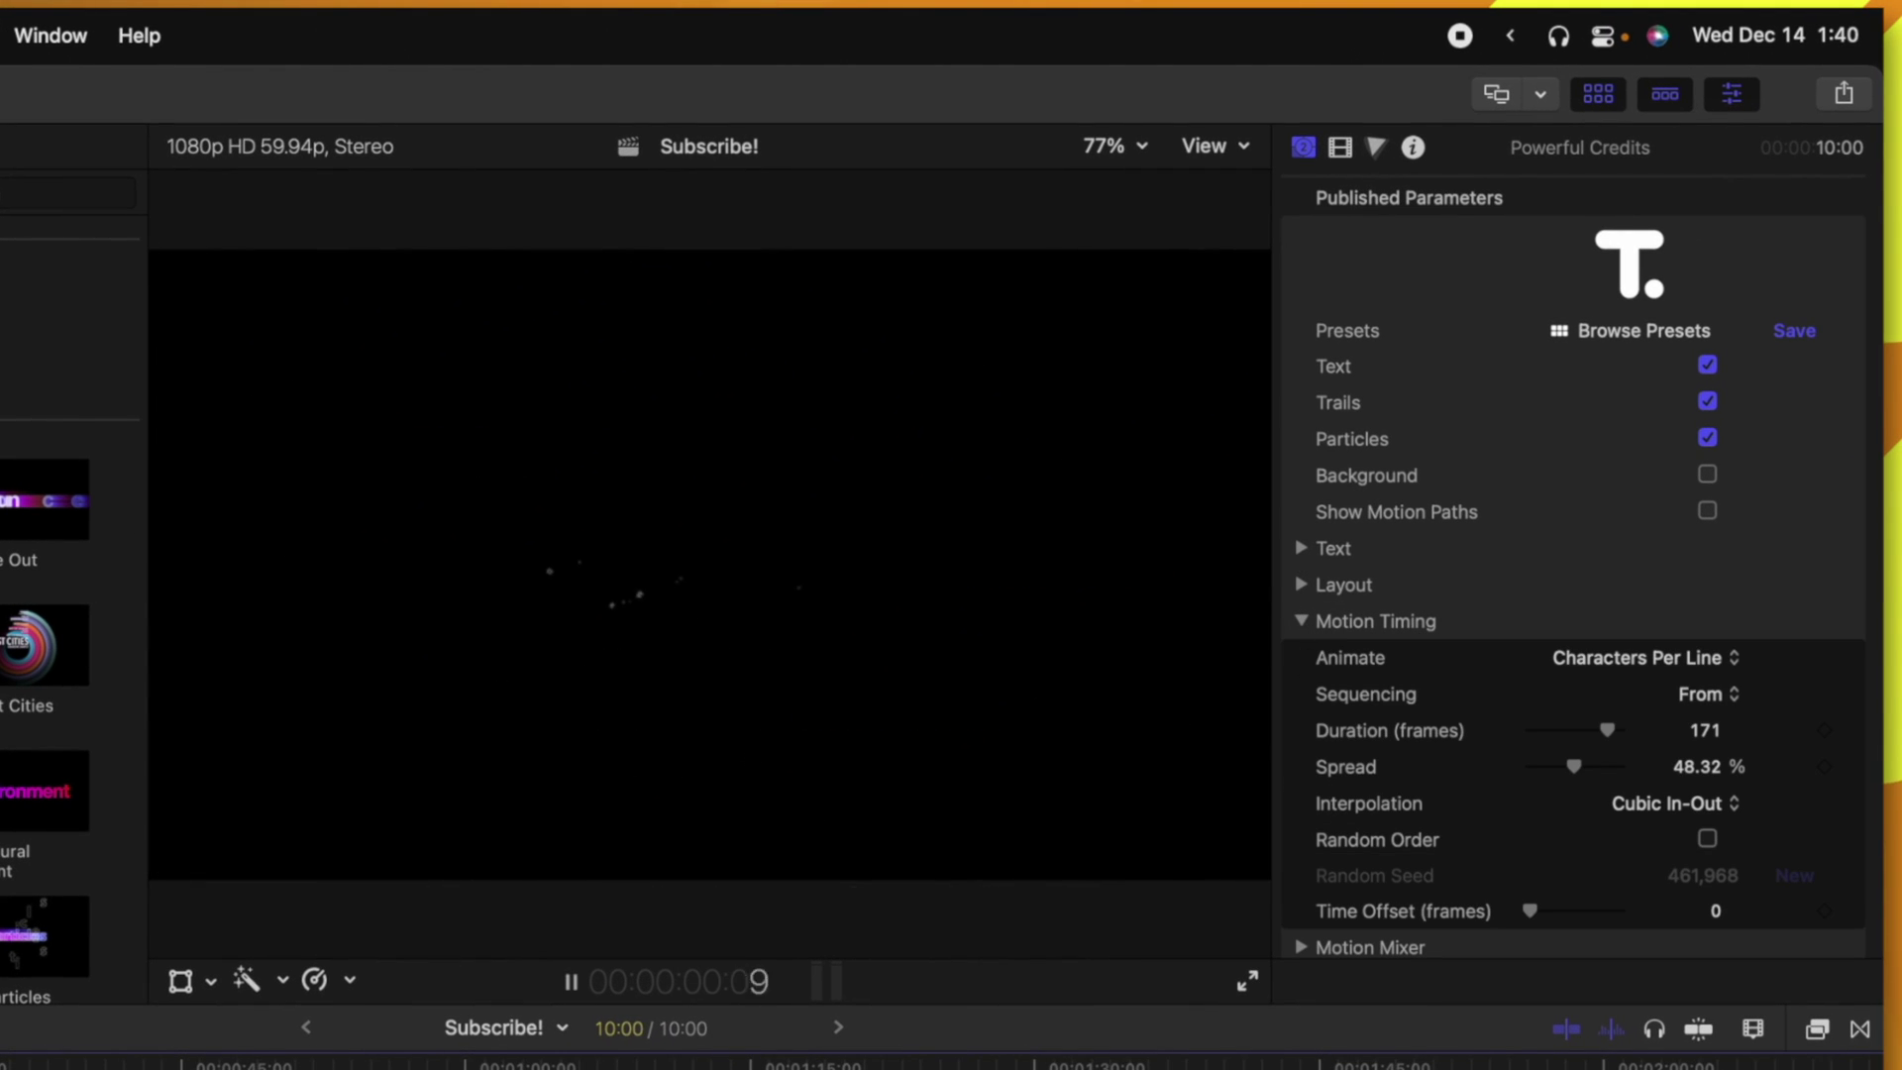
left_click(1716, 698)
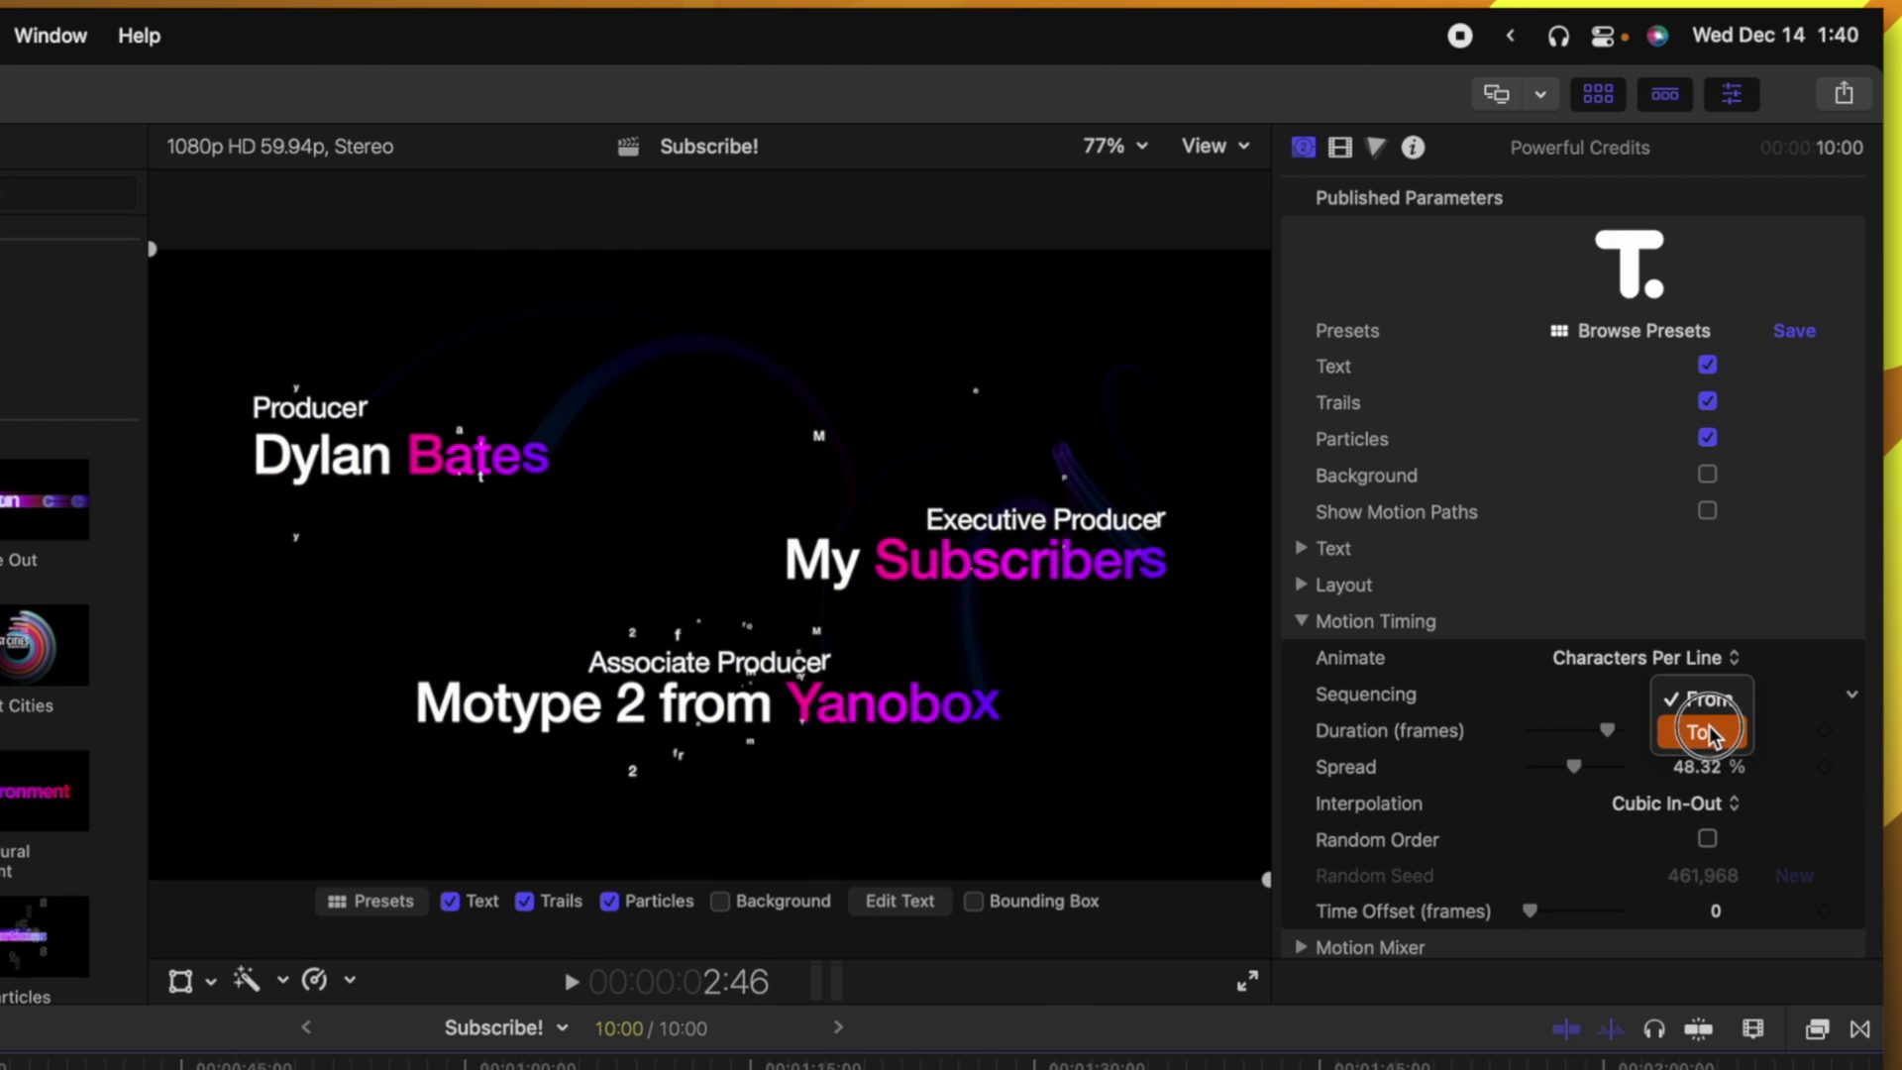
left_click(1710, 728)
Preview the To sequencing and shorten the motion Duration from 171 to 95 frames.
key("/")
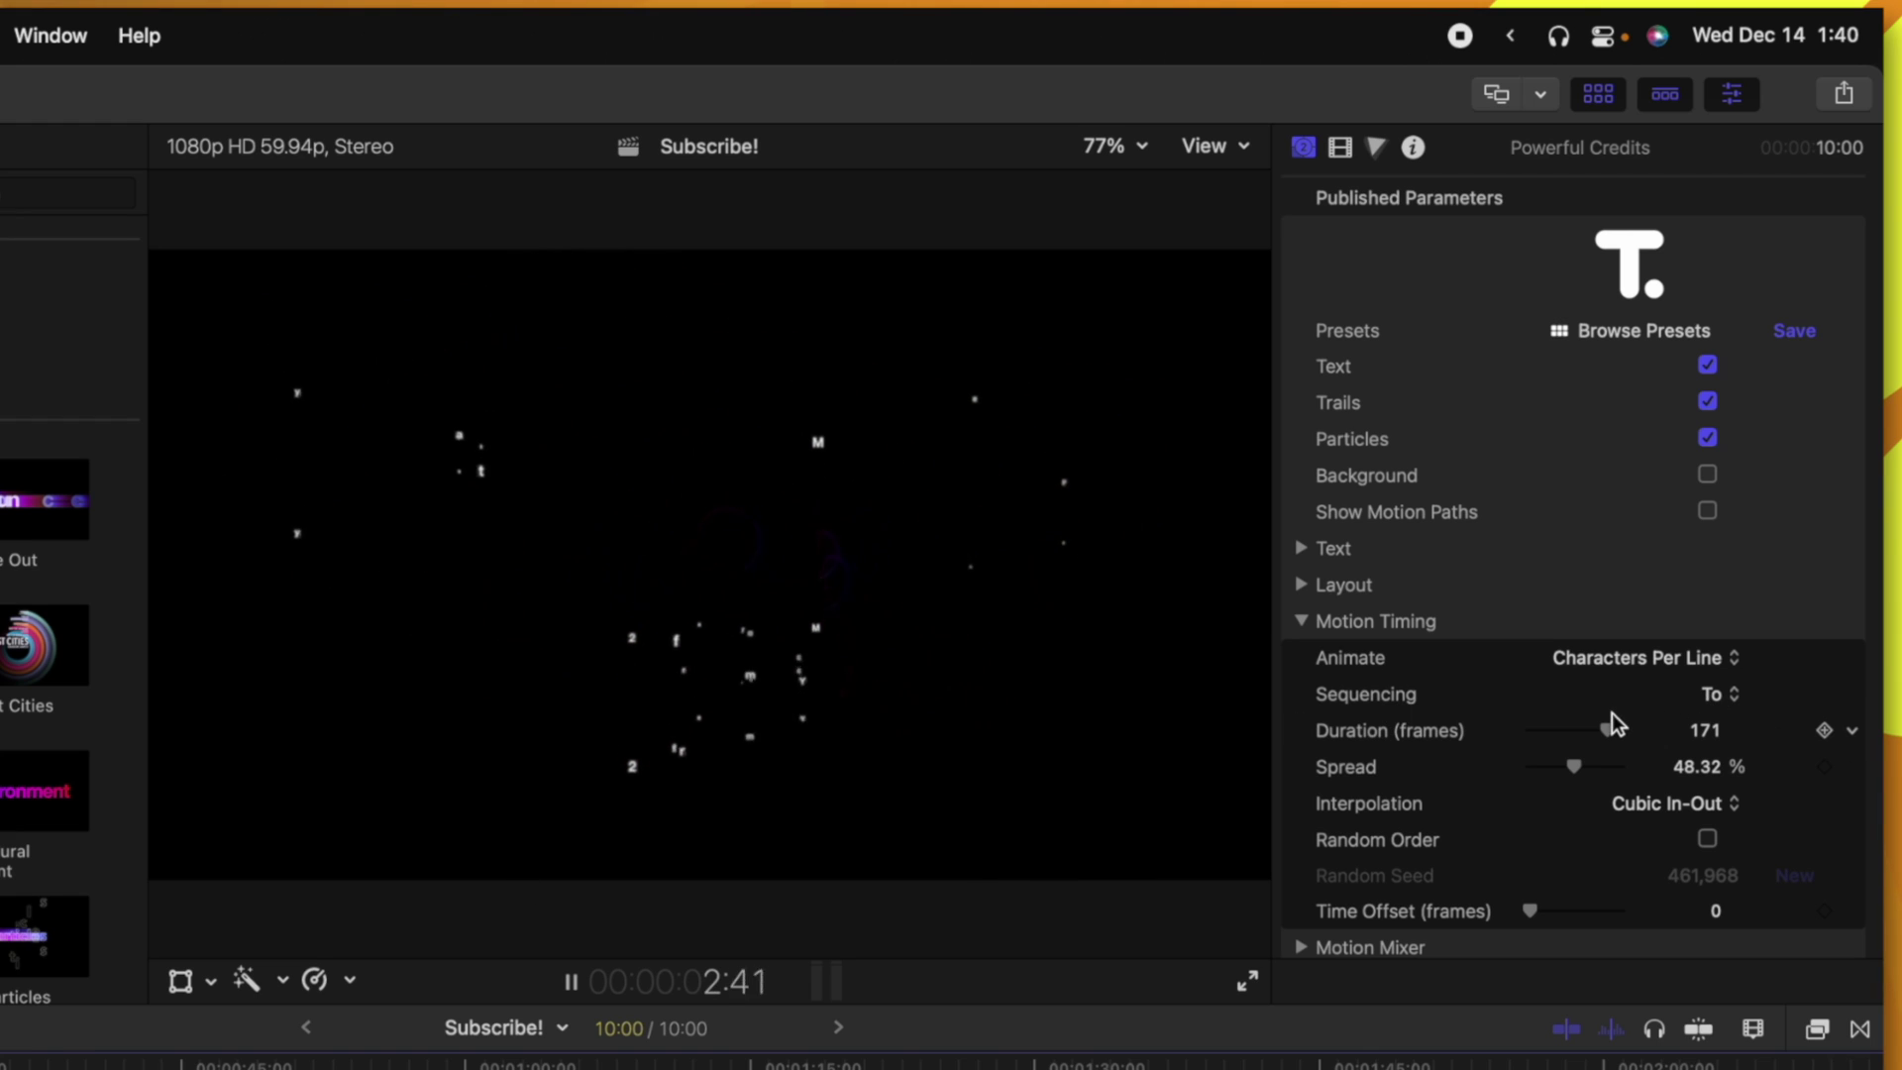
key("space")
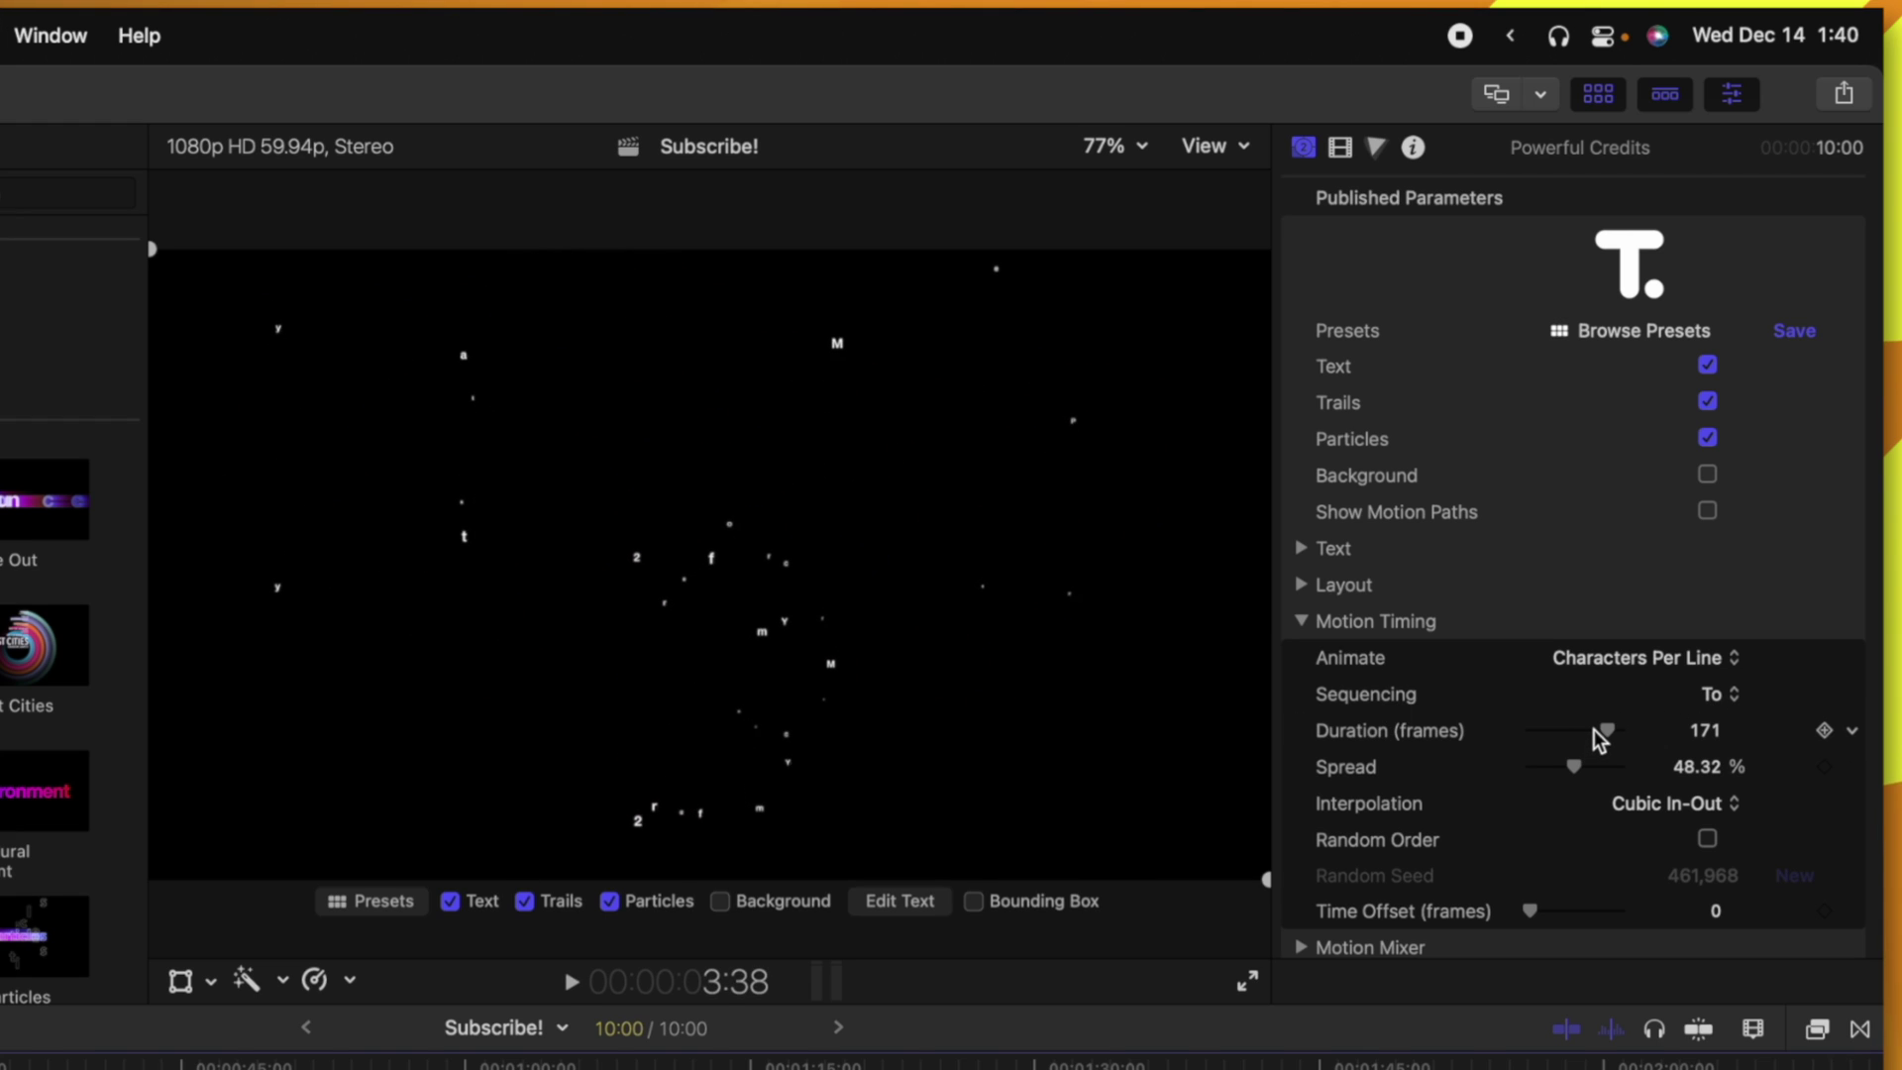
left_click_drag(1597, 730, 1571, 729)
scroll(1584, 768, "down", 4)
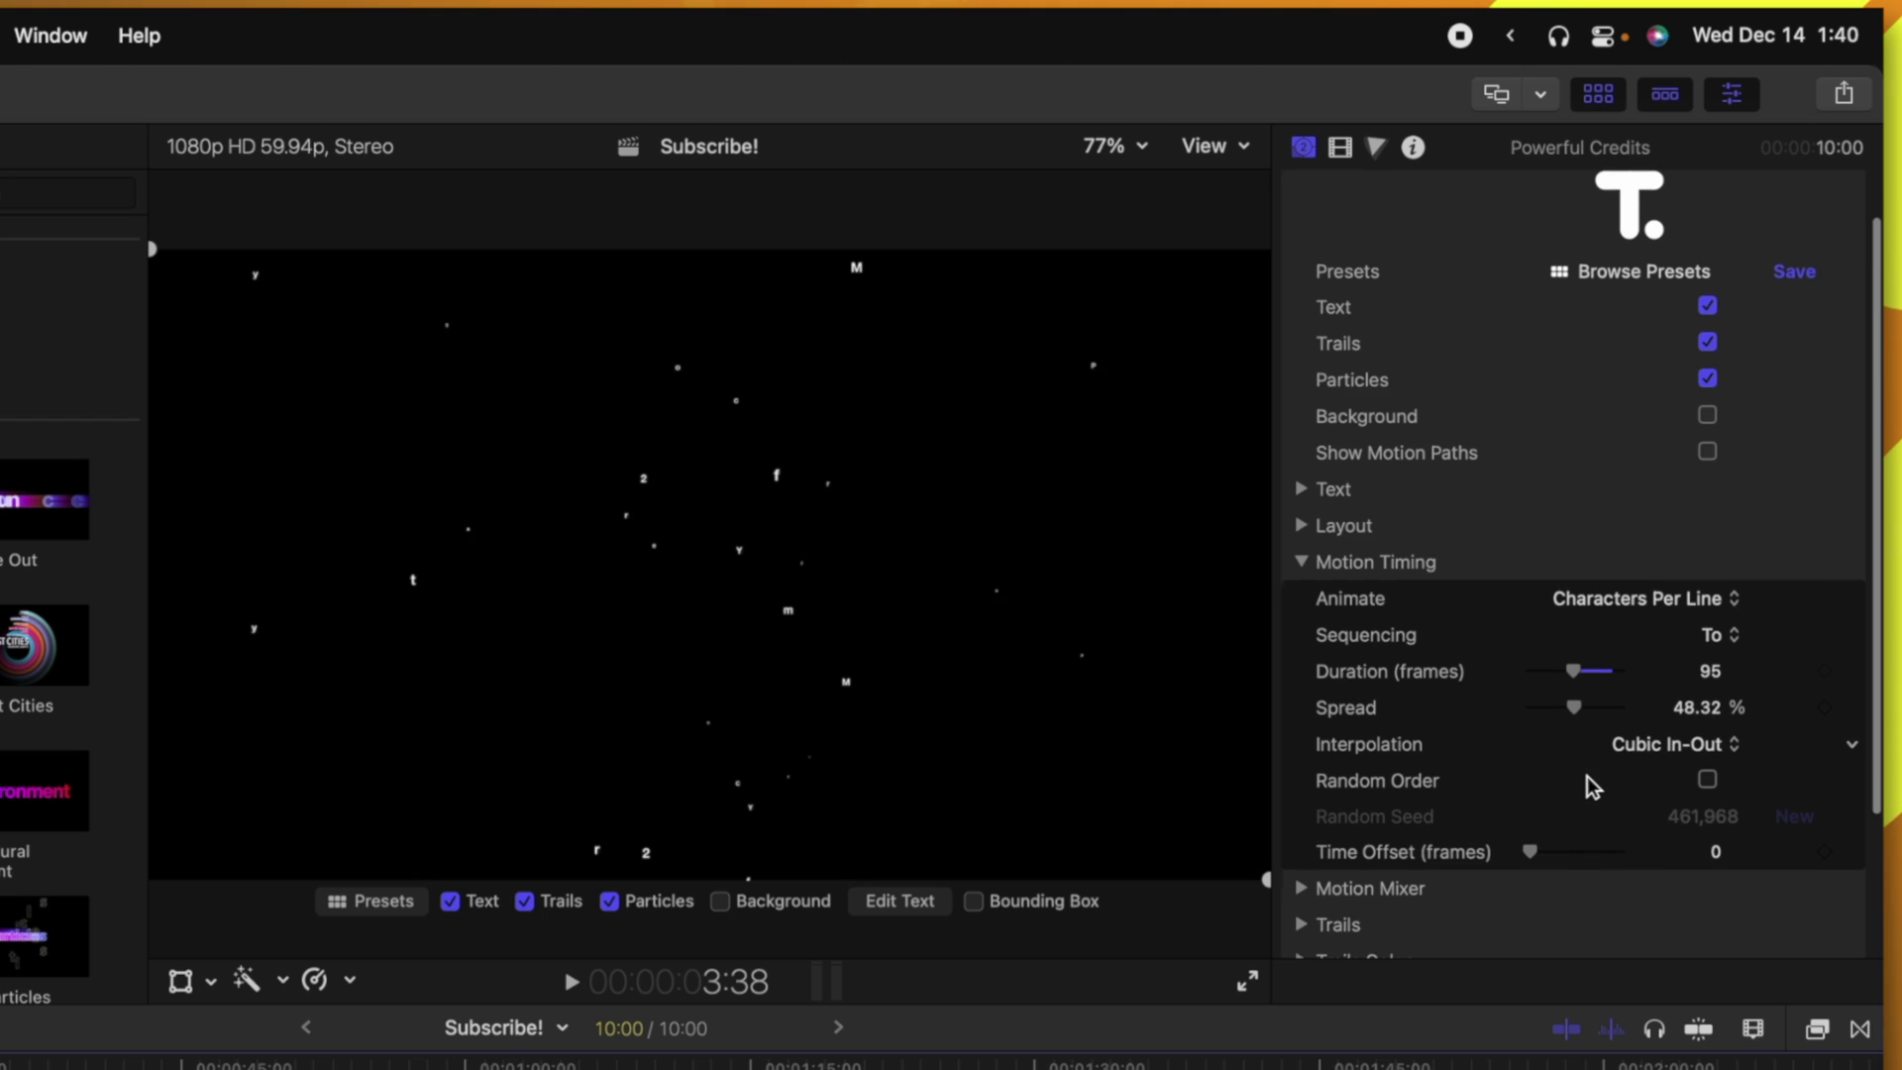
scroll(1577, 788, "down", 1)
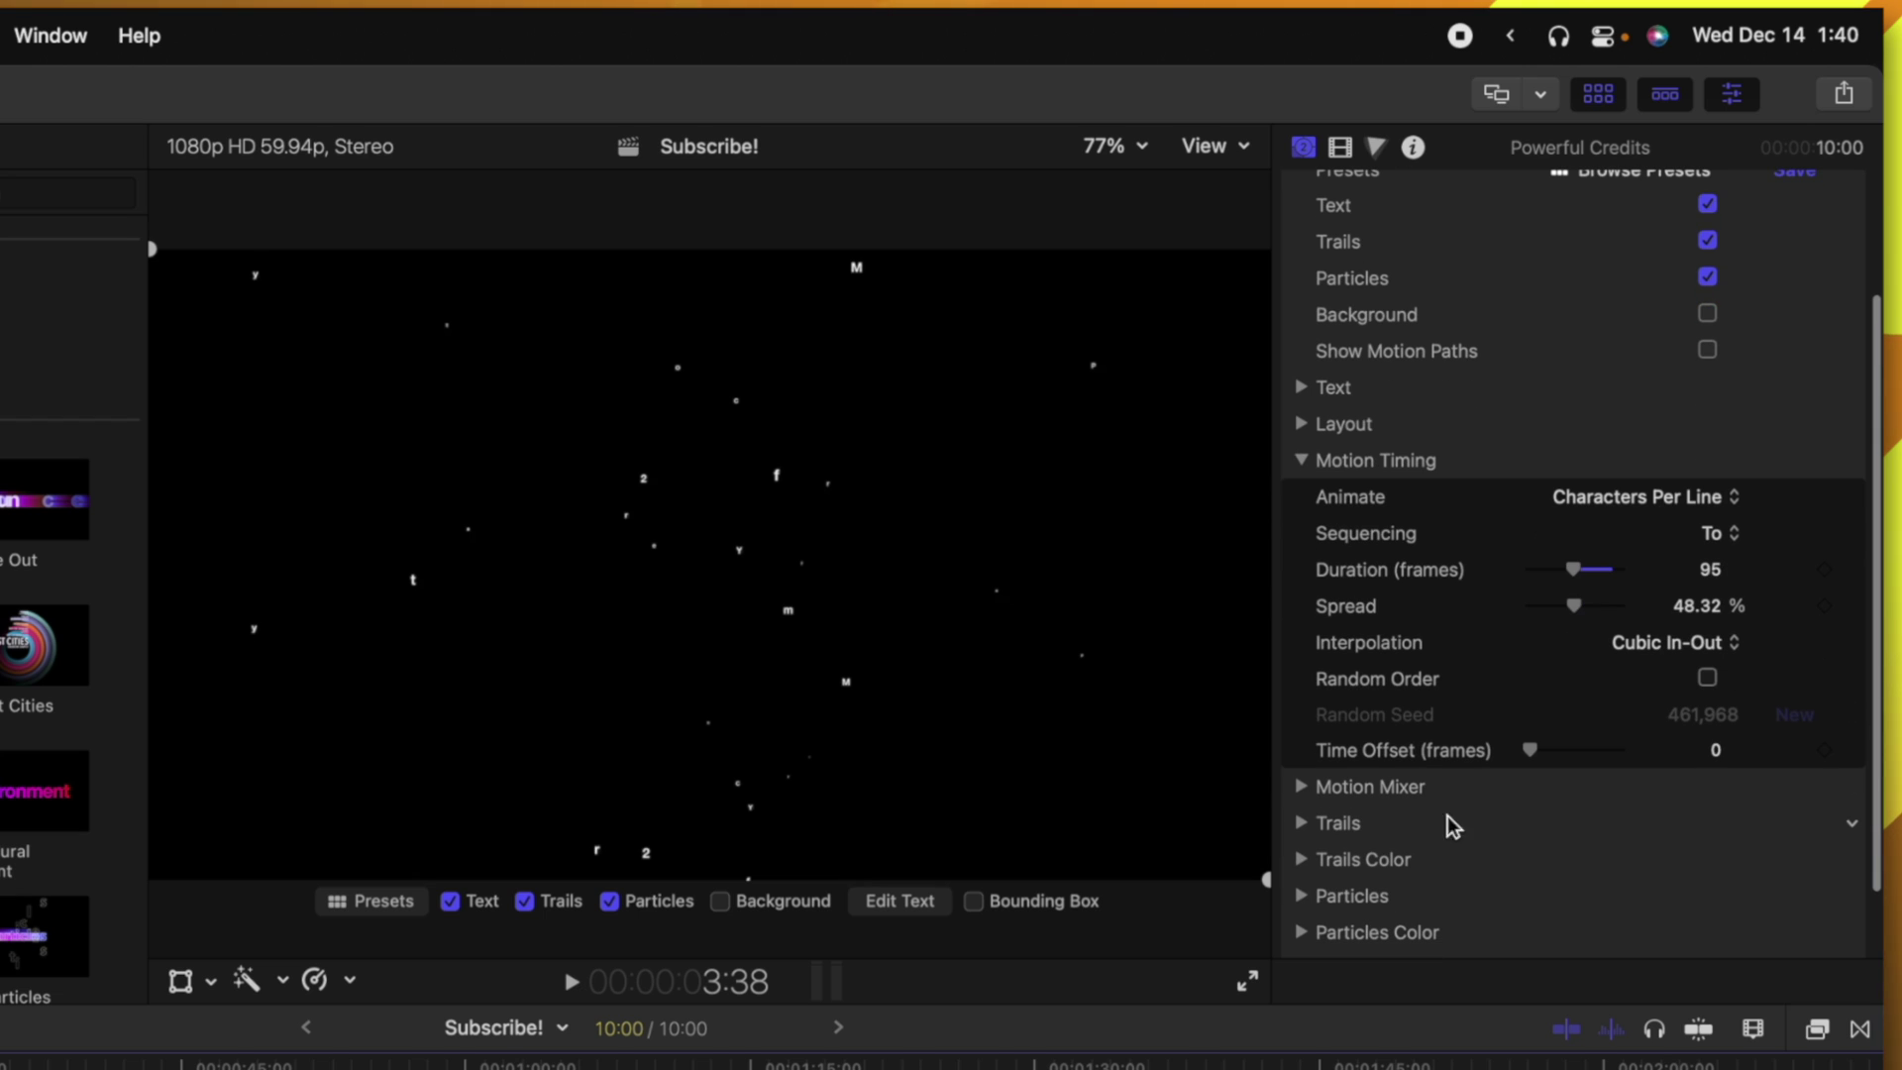
Lengthen the trails to 82.95% Motion Paint Length with a 68-frame Fade-Out, previewing them.
left_click(1301, 824)
scroll(1394, 816, "down", 5)
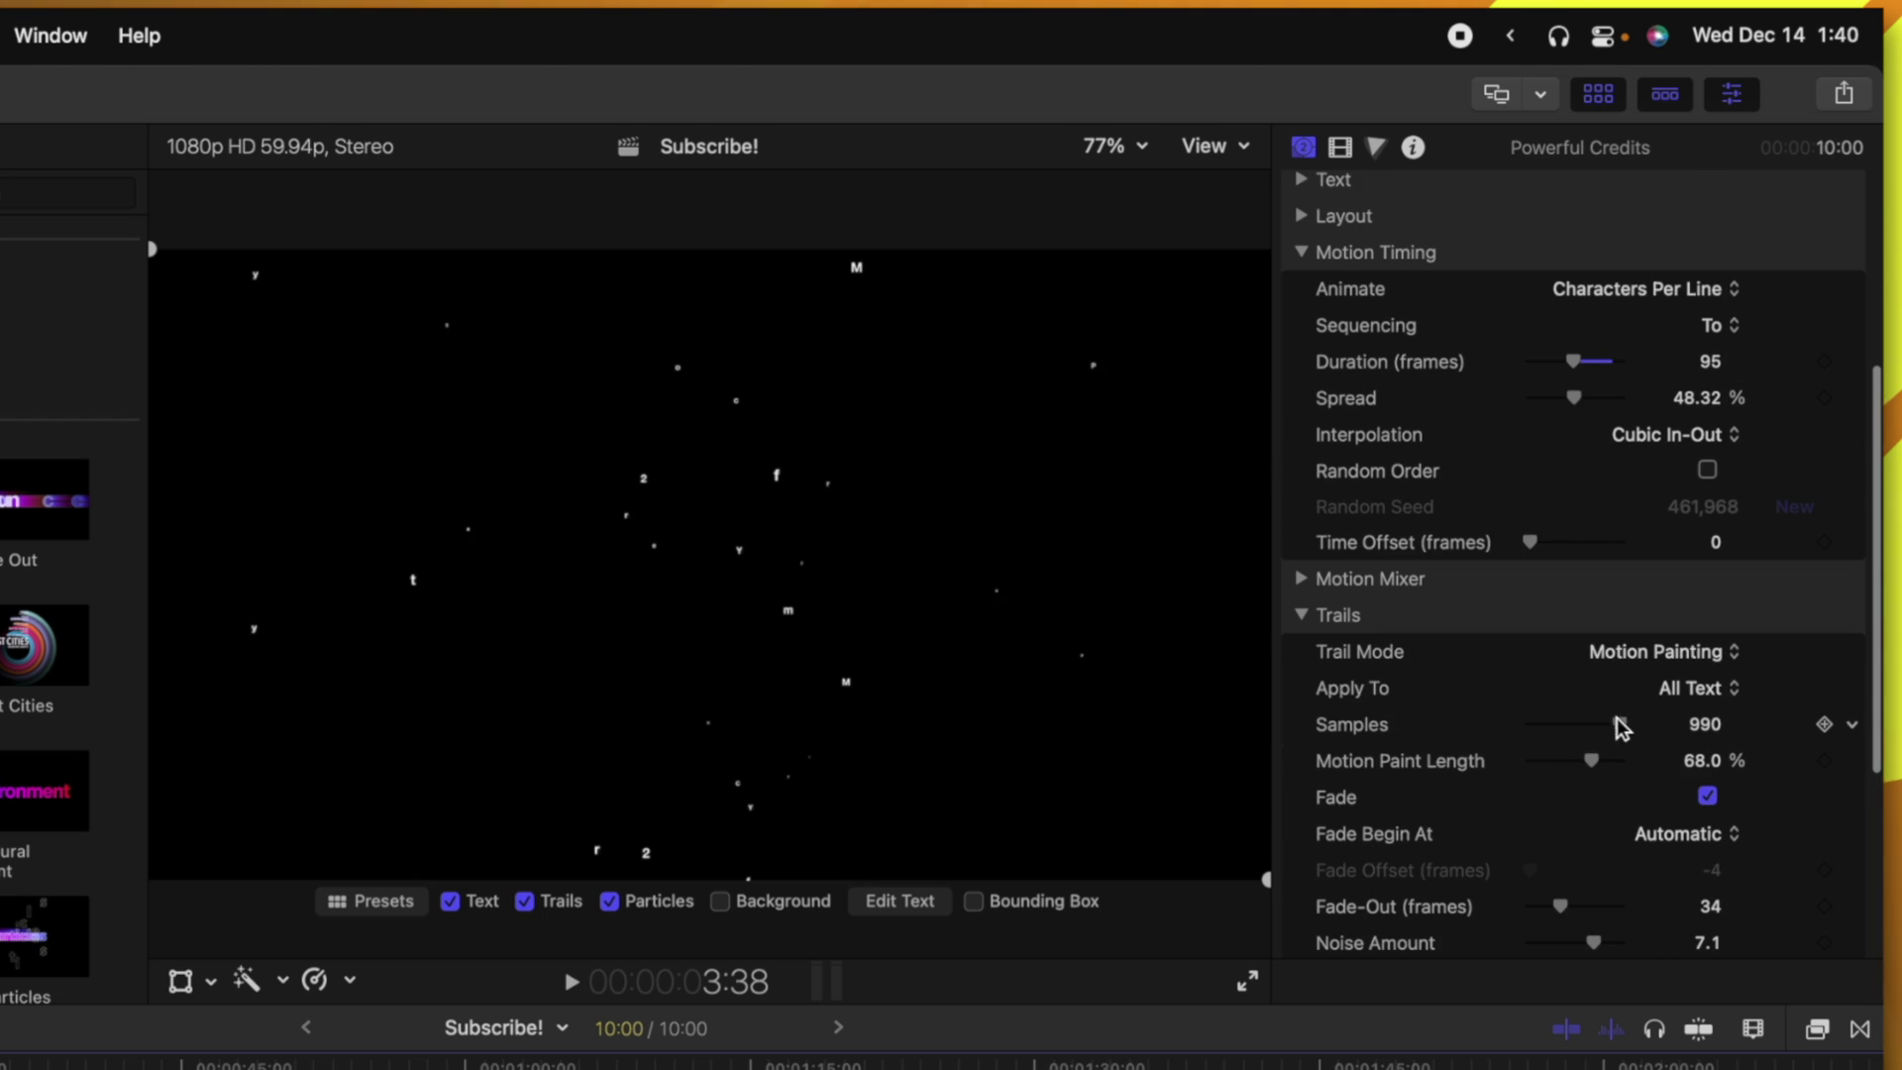
scroll(1673, 709, "down", 1)
scroll(1674, 709, "down", 3)
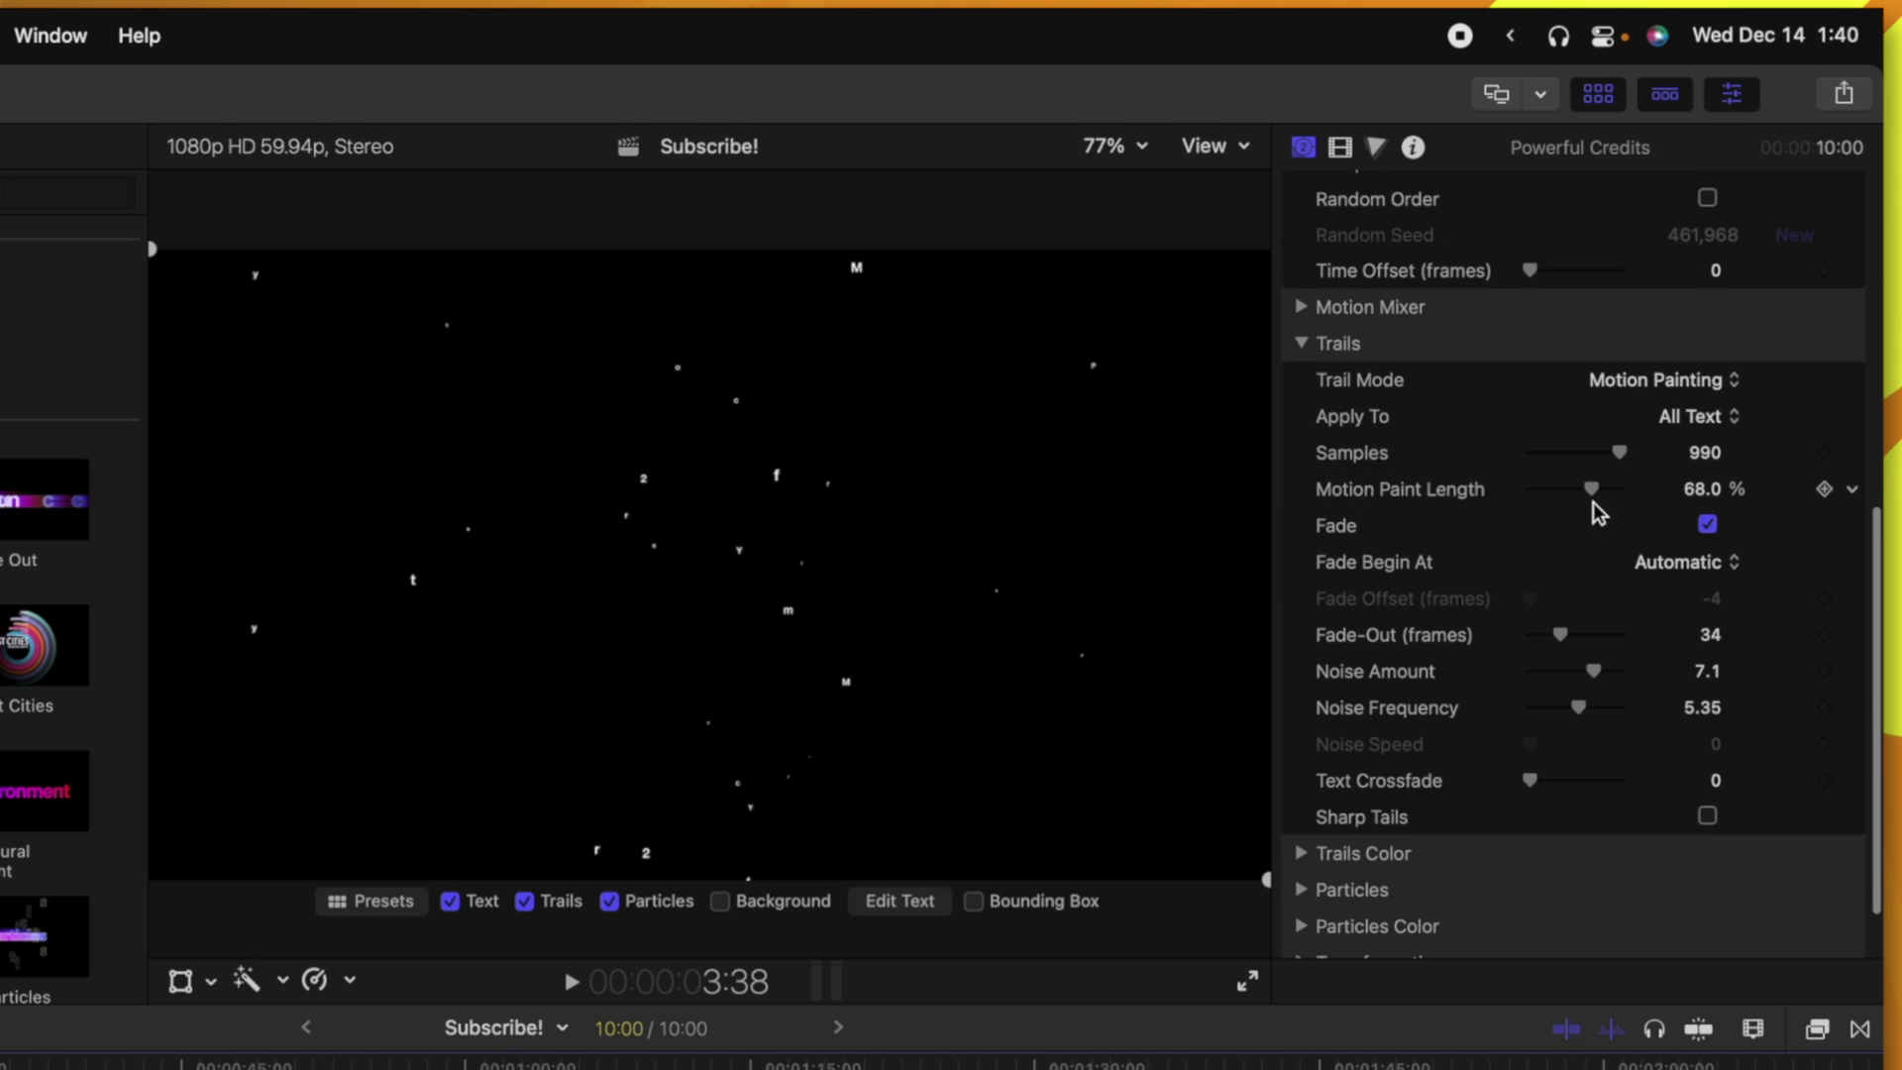
left_click_drag(1590, 487, 1604, 489)
key("space")
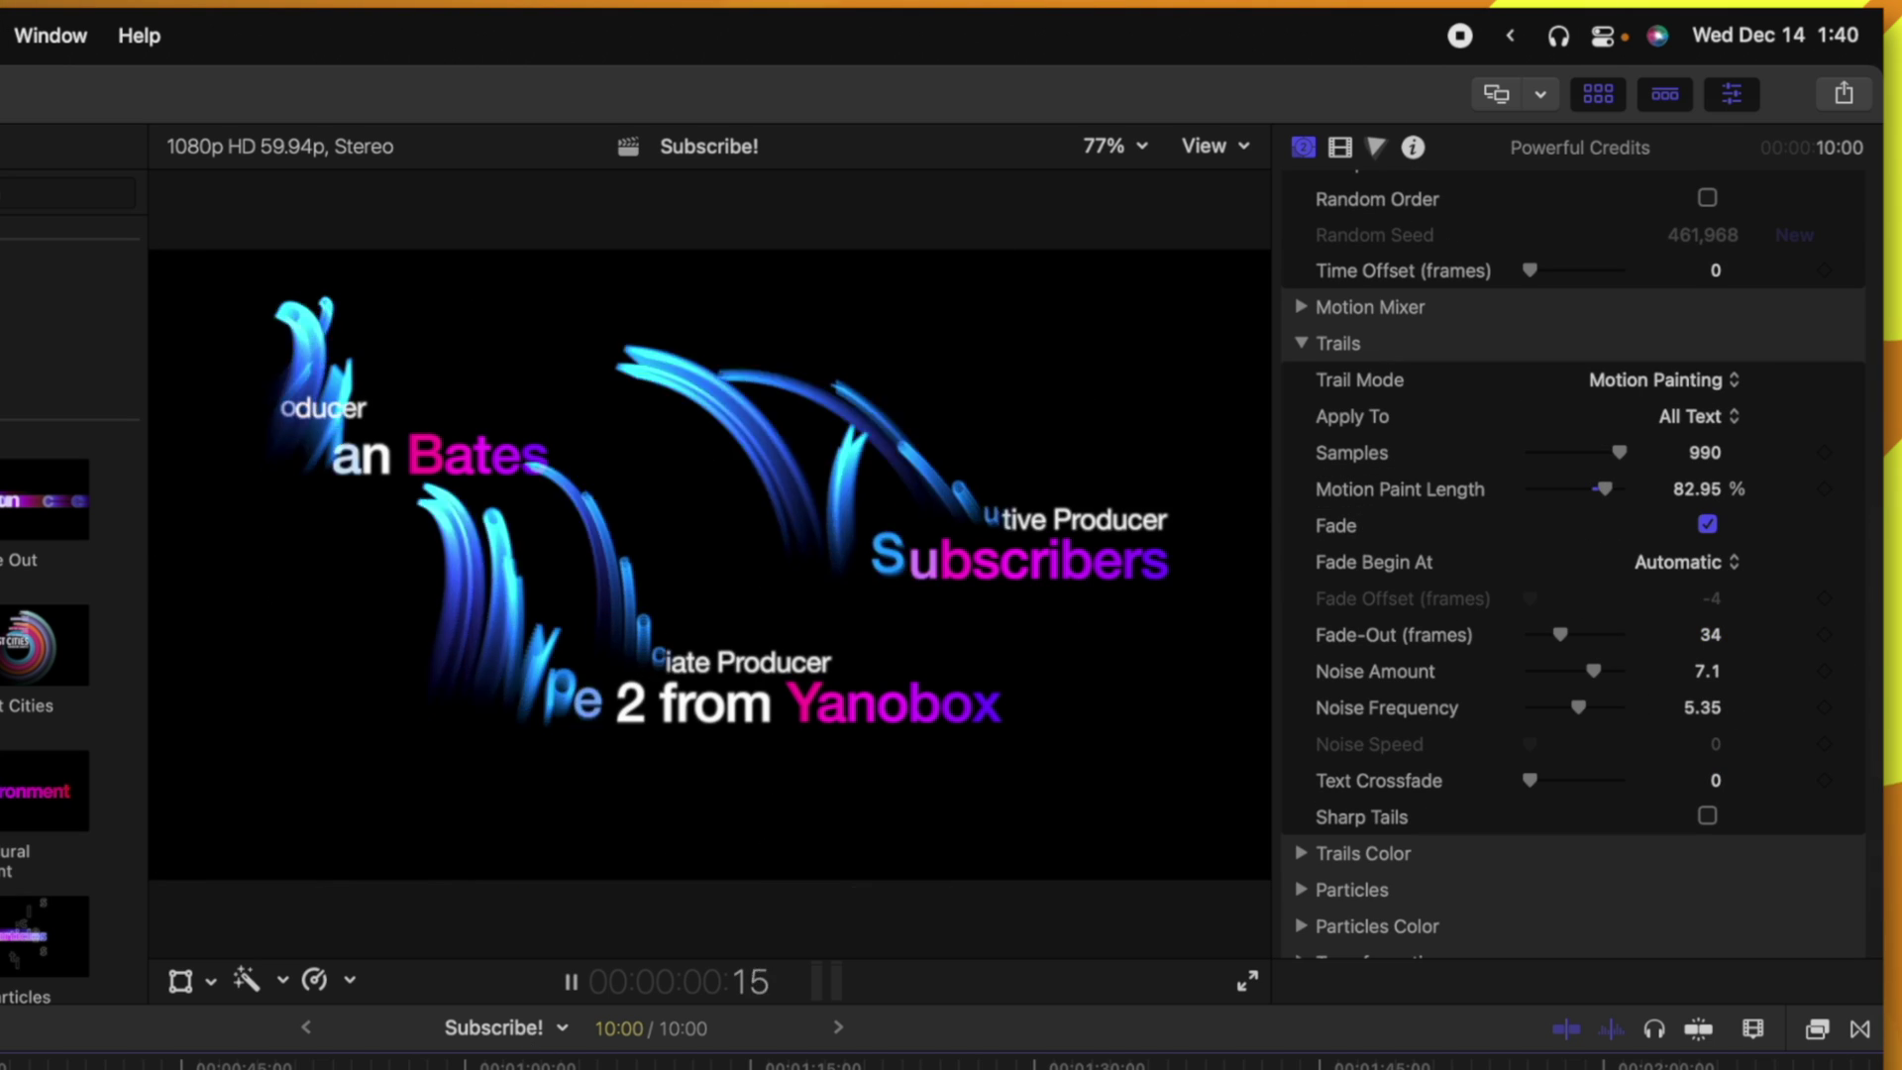
left_click_drag(1561, 634, 1590, 634)
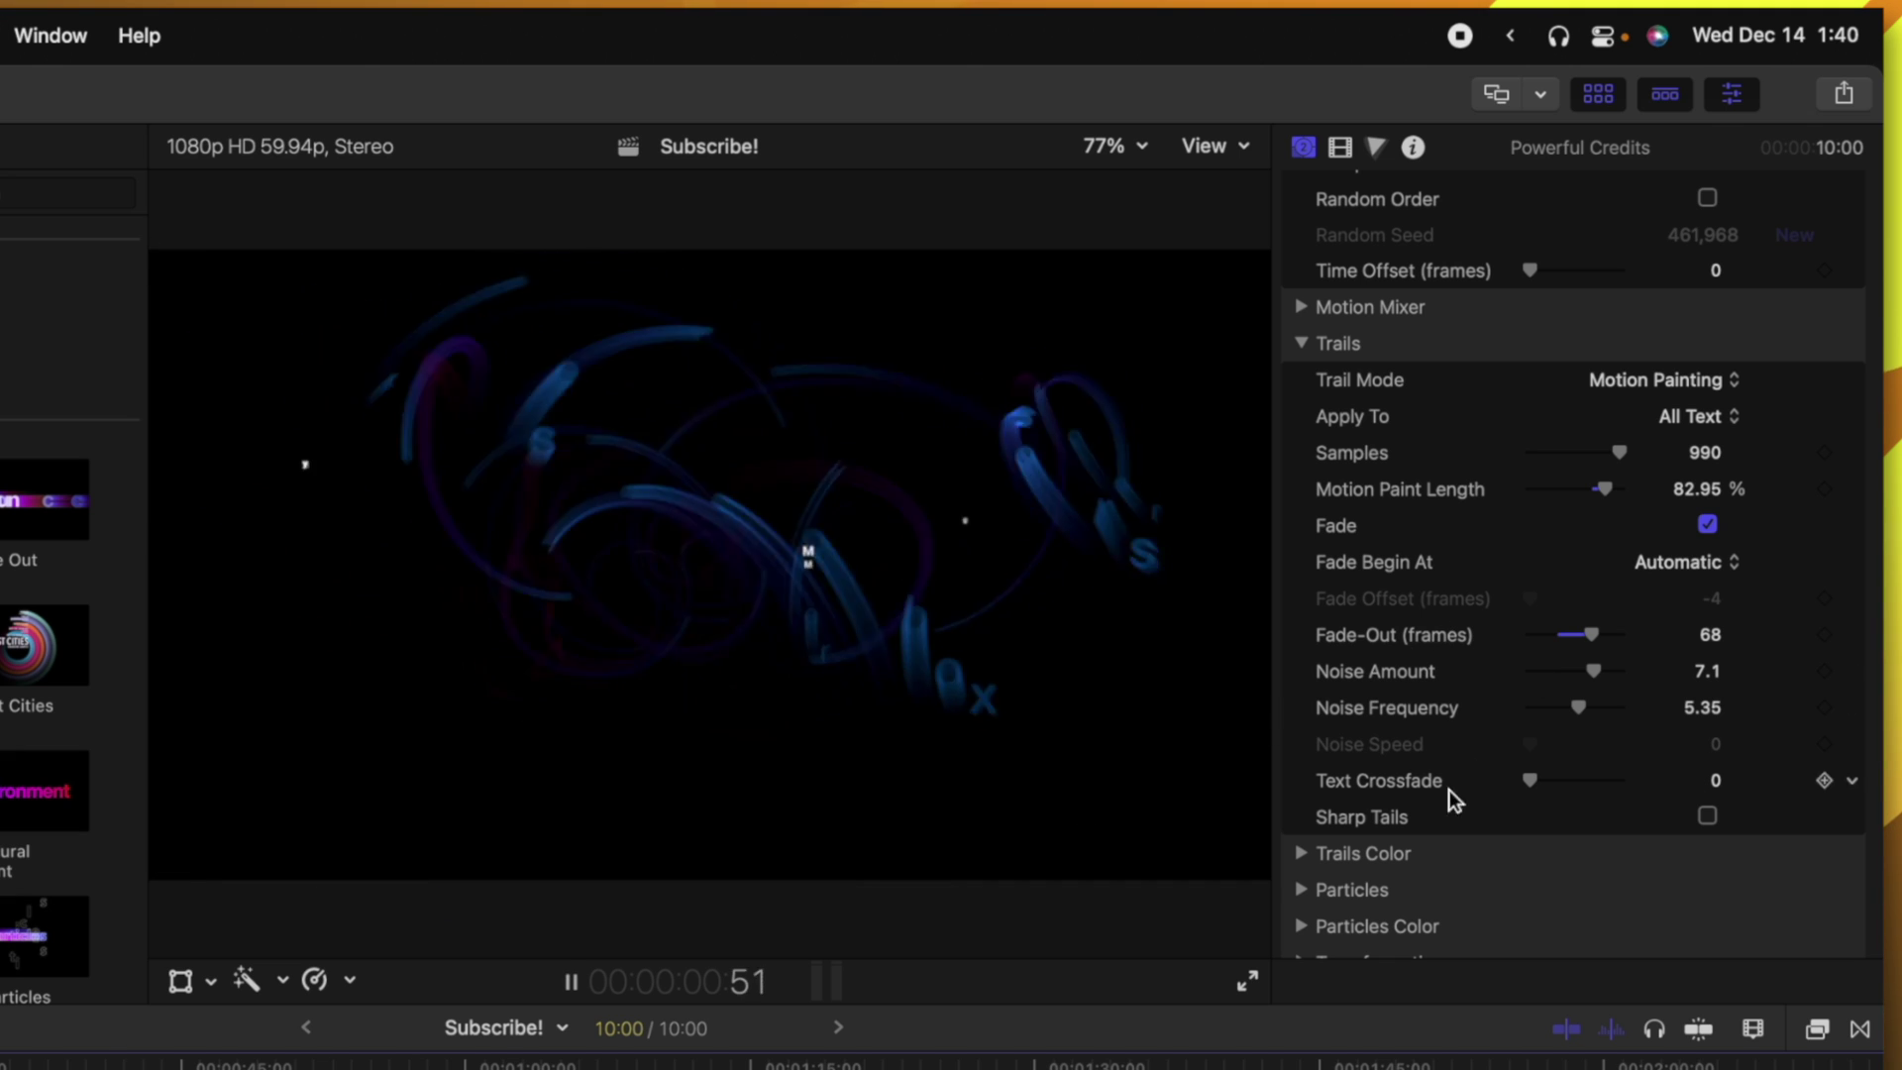
key("space")
Preview particles at 100% Selection Probability, then lower it to 23.36%.
scroll(1322, 851, "down", 1)
scroll(1318, 859, "down", 1)
left_click(1297, 834)
scroll(1442, 814, "down", 5)
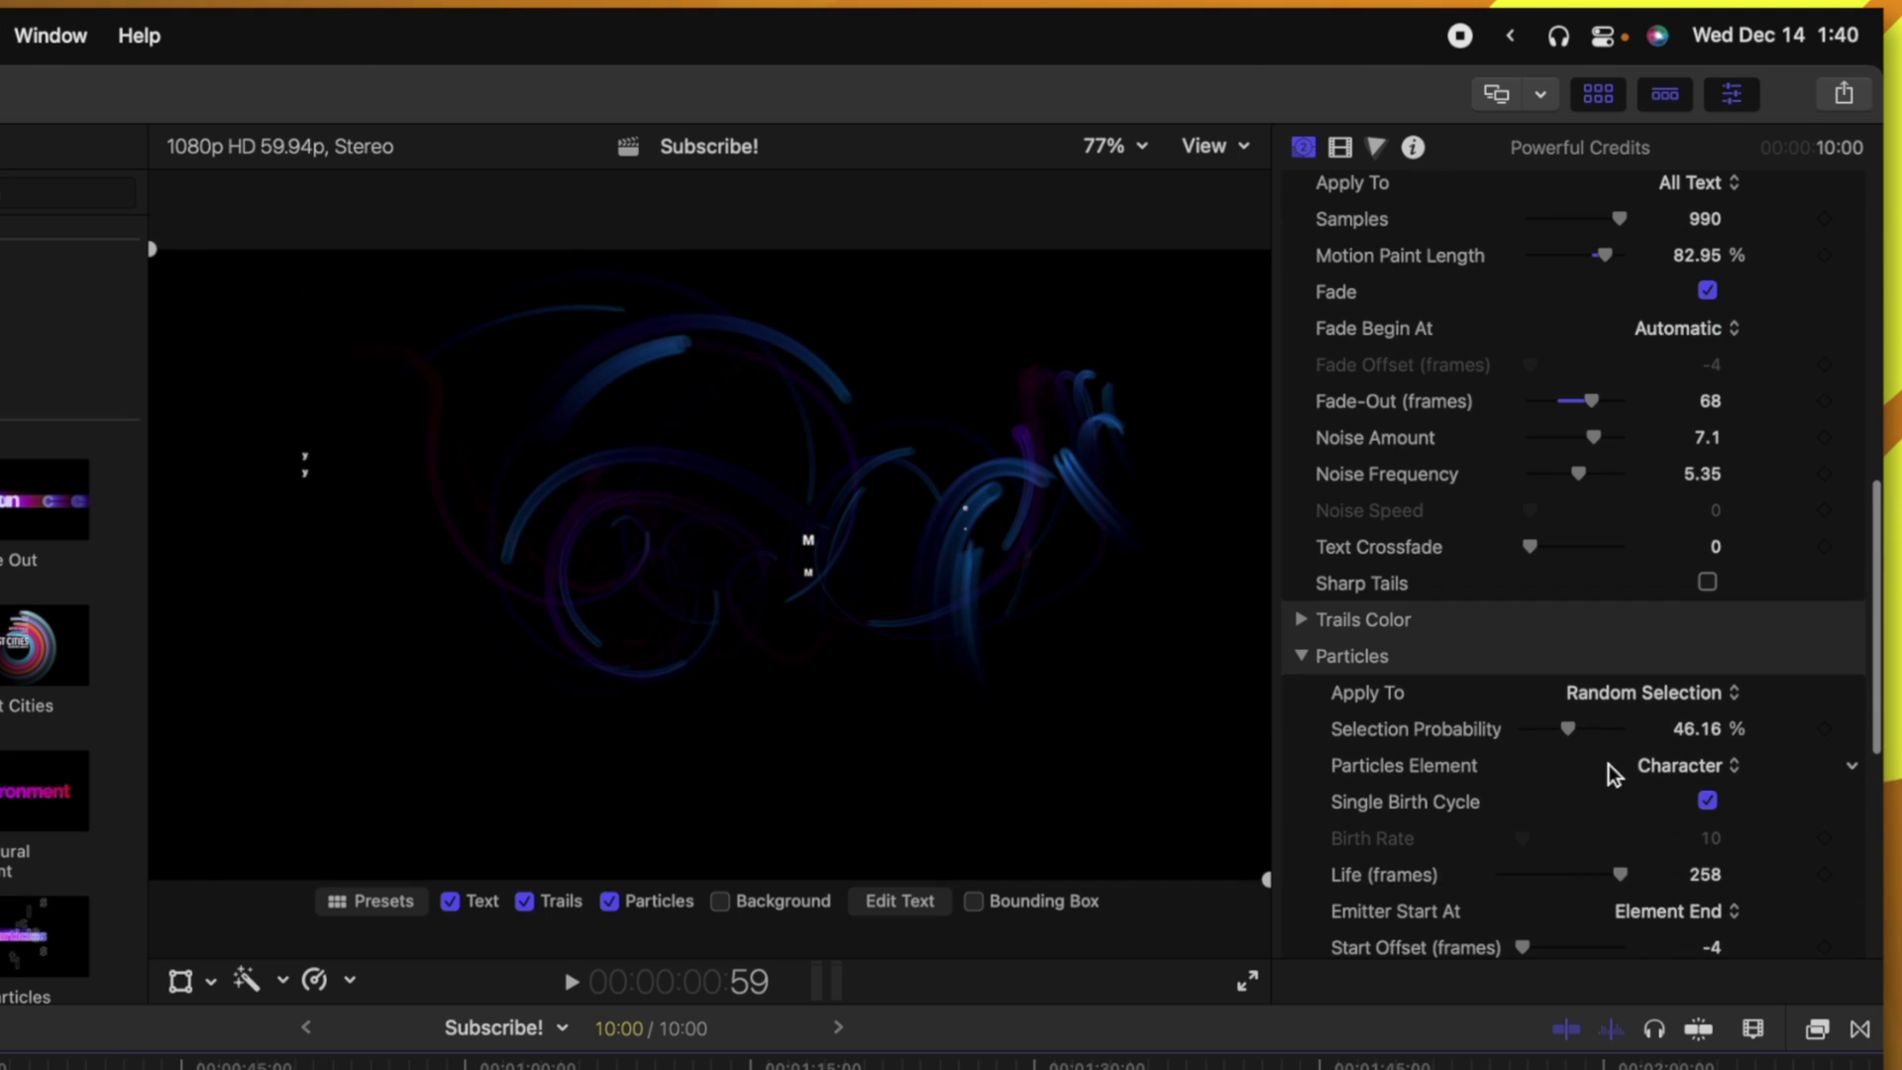
left_click_drag(1569, 689, 1623, 688)
key("space")
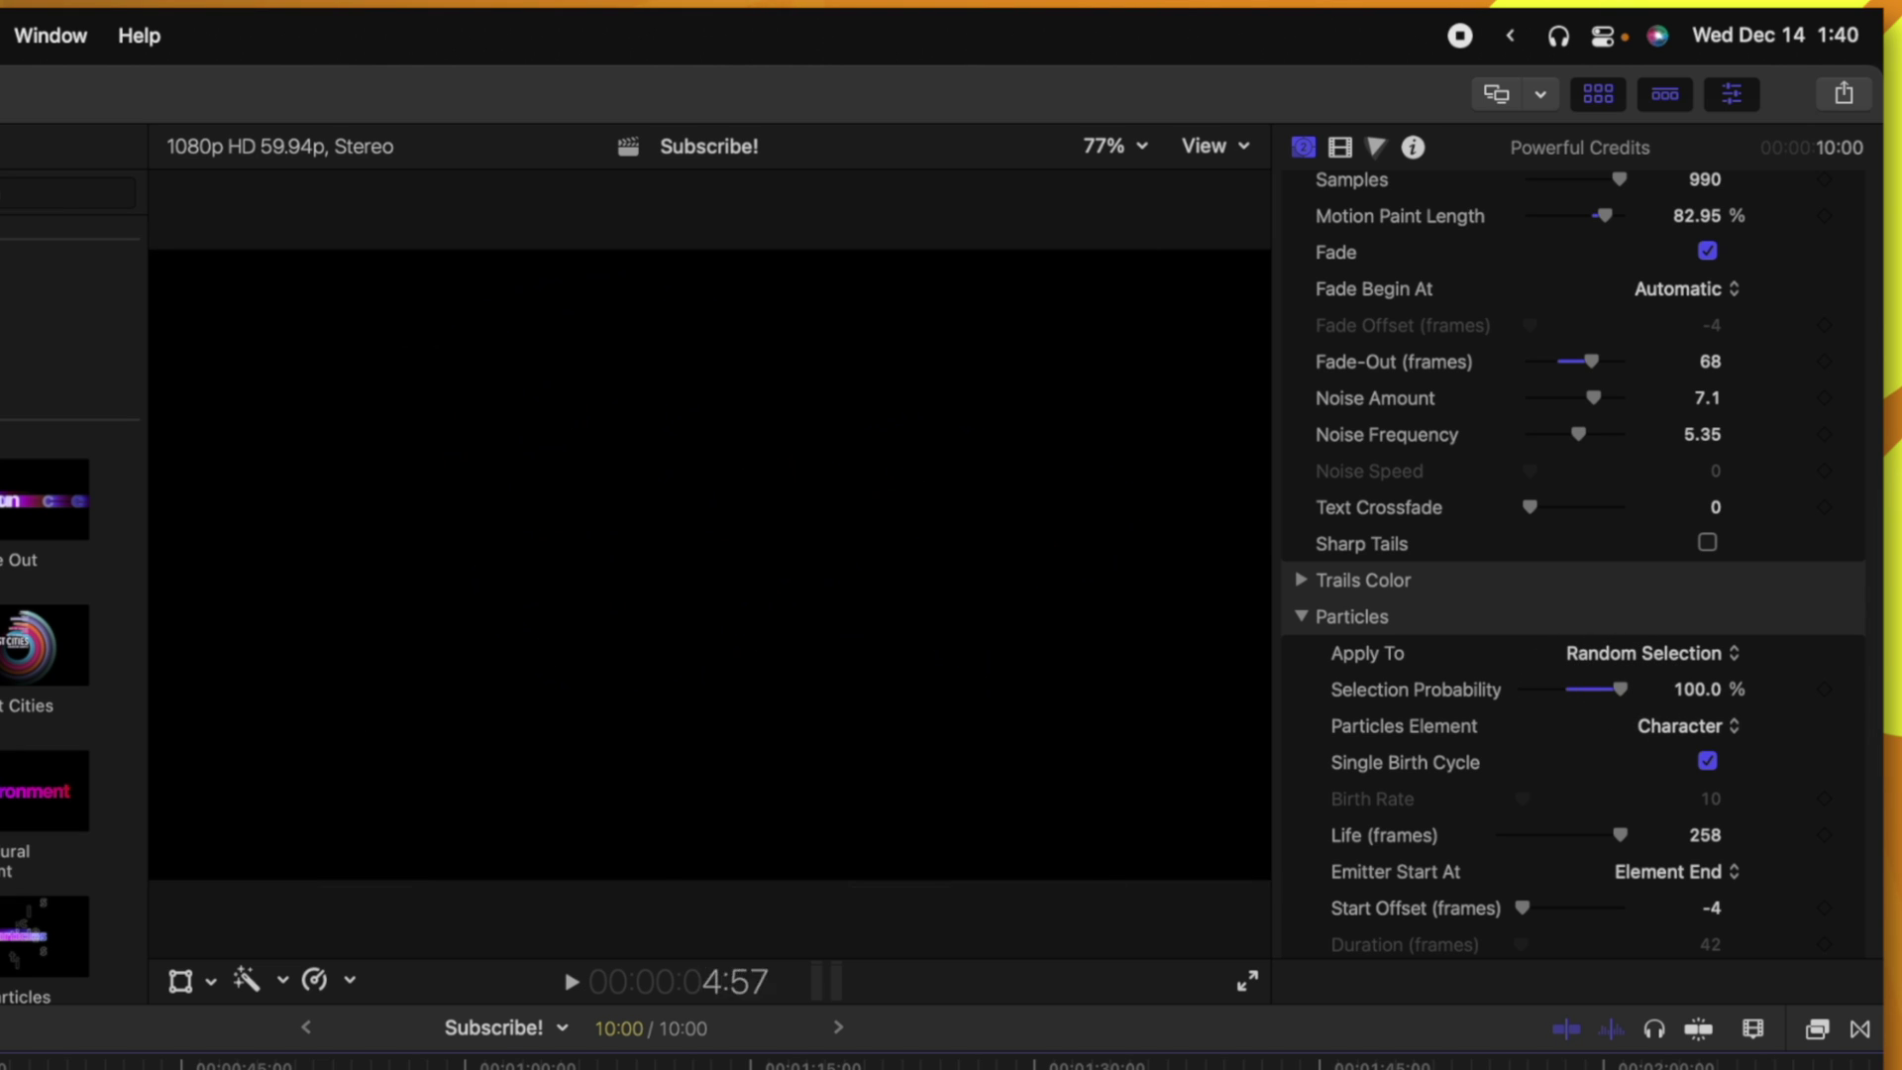
scroll(1537, 654, "down", 2)
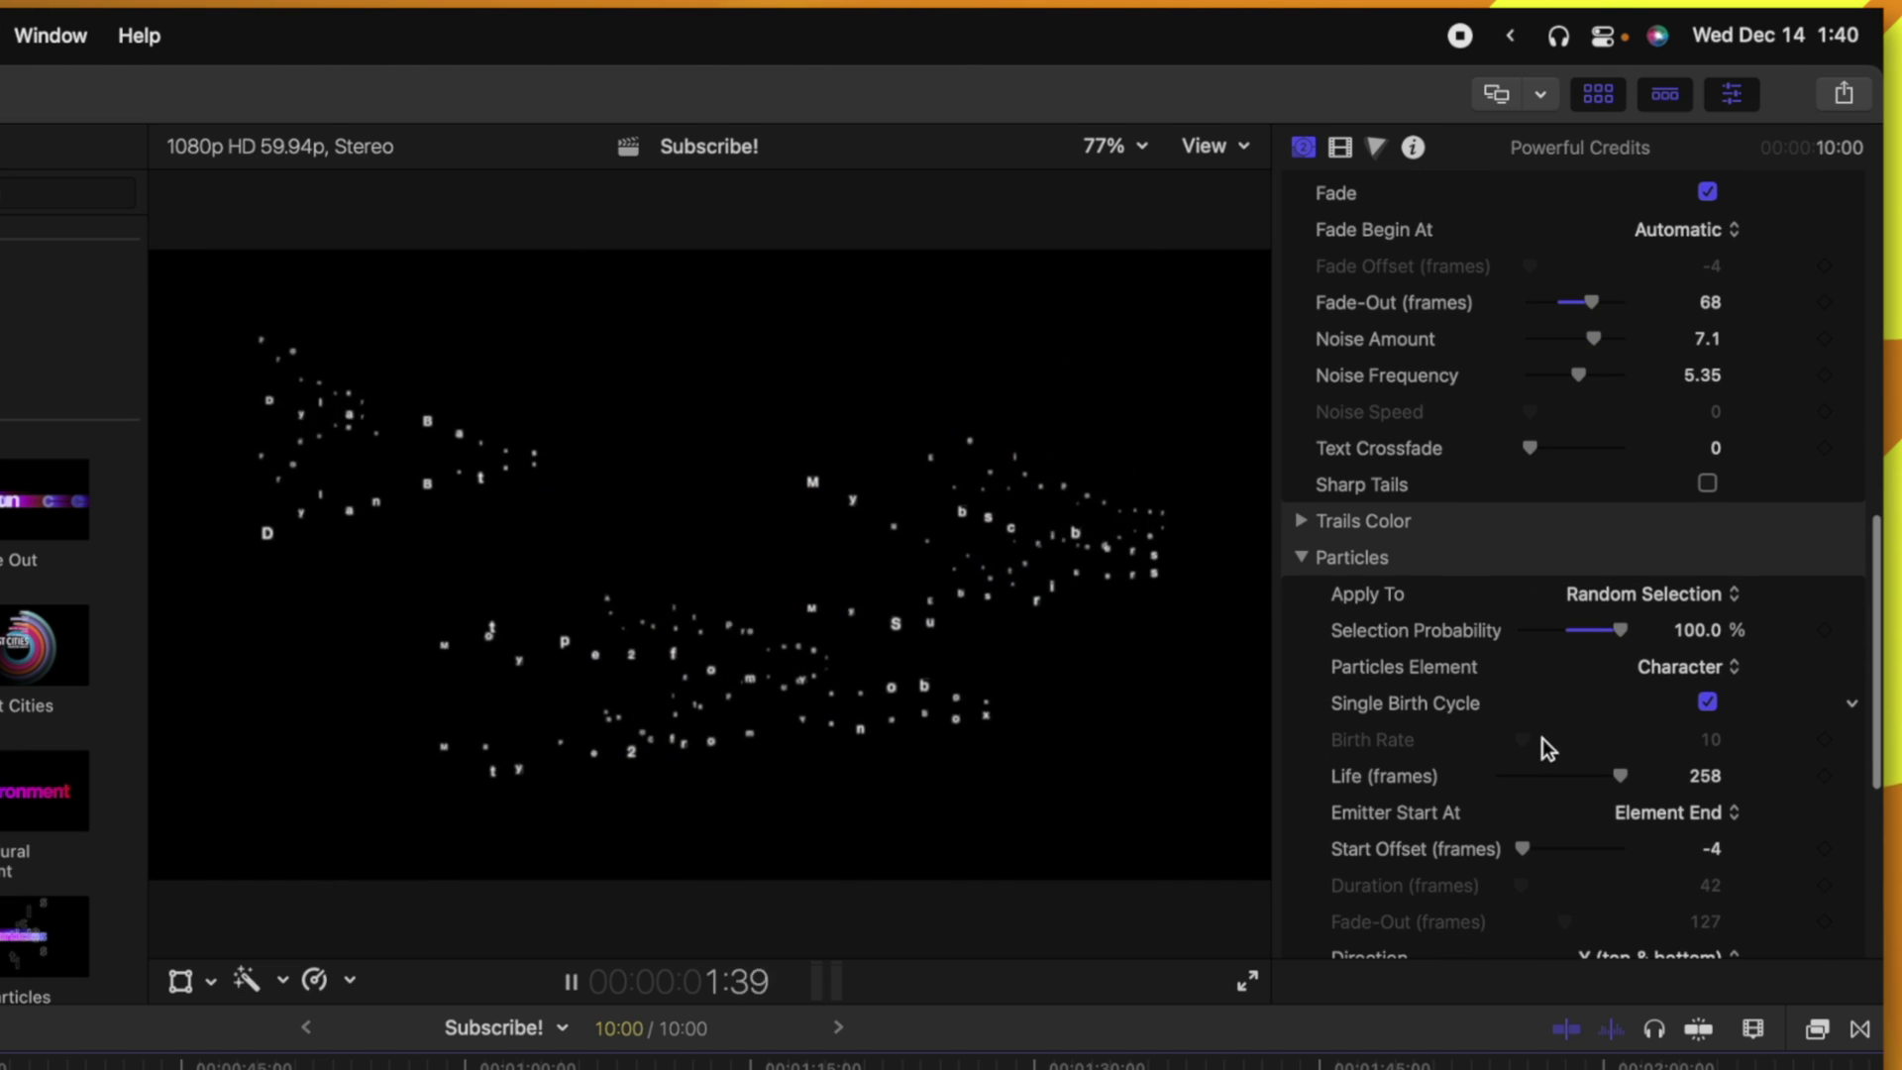
key("space")
left_click(1543, 632)
Raise the particle Speed from 0.33 to 1.53 and replay the credits to preview.
scroll(1531, 763, "down", 1)
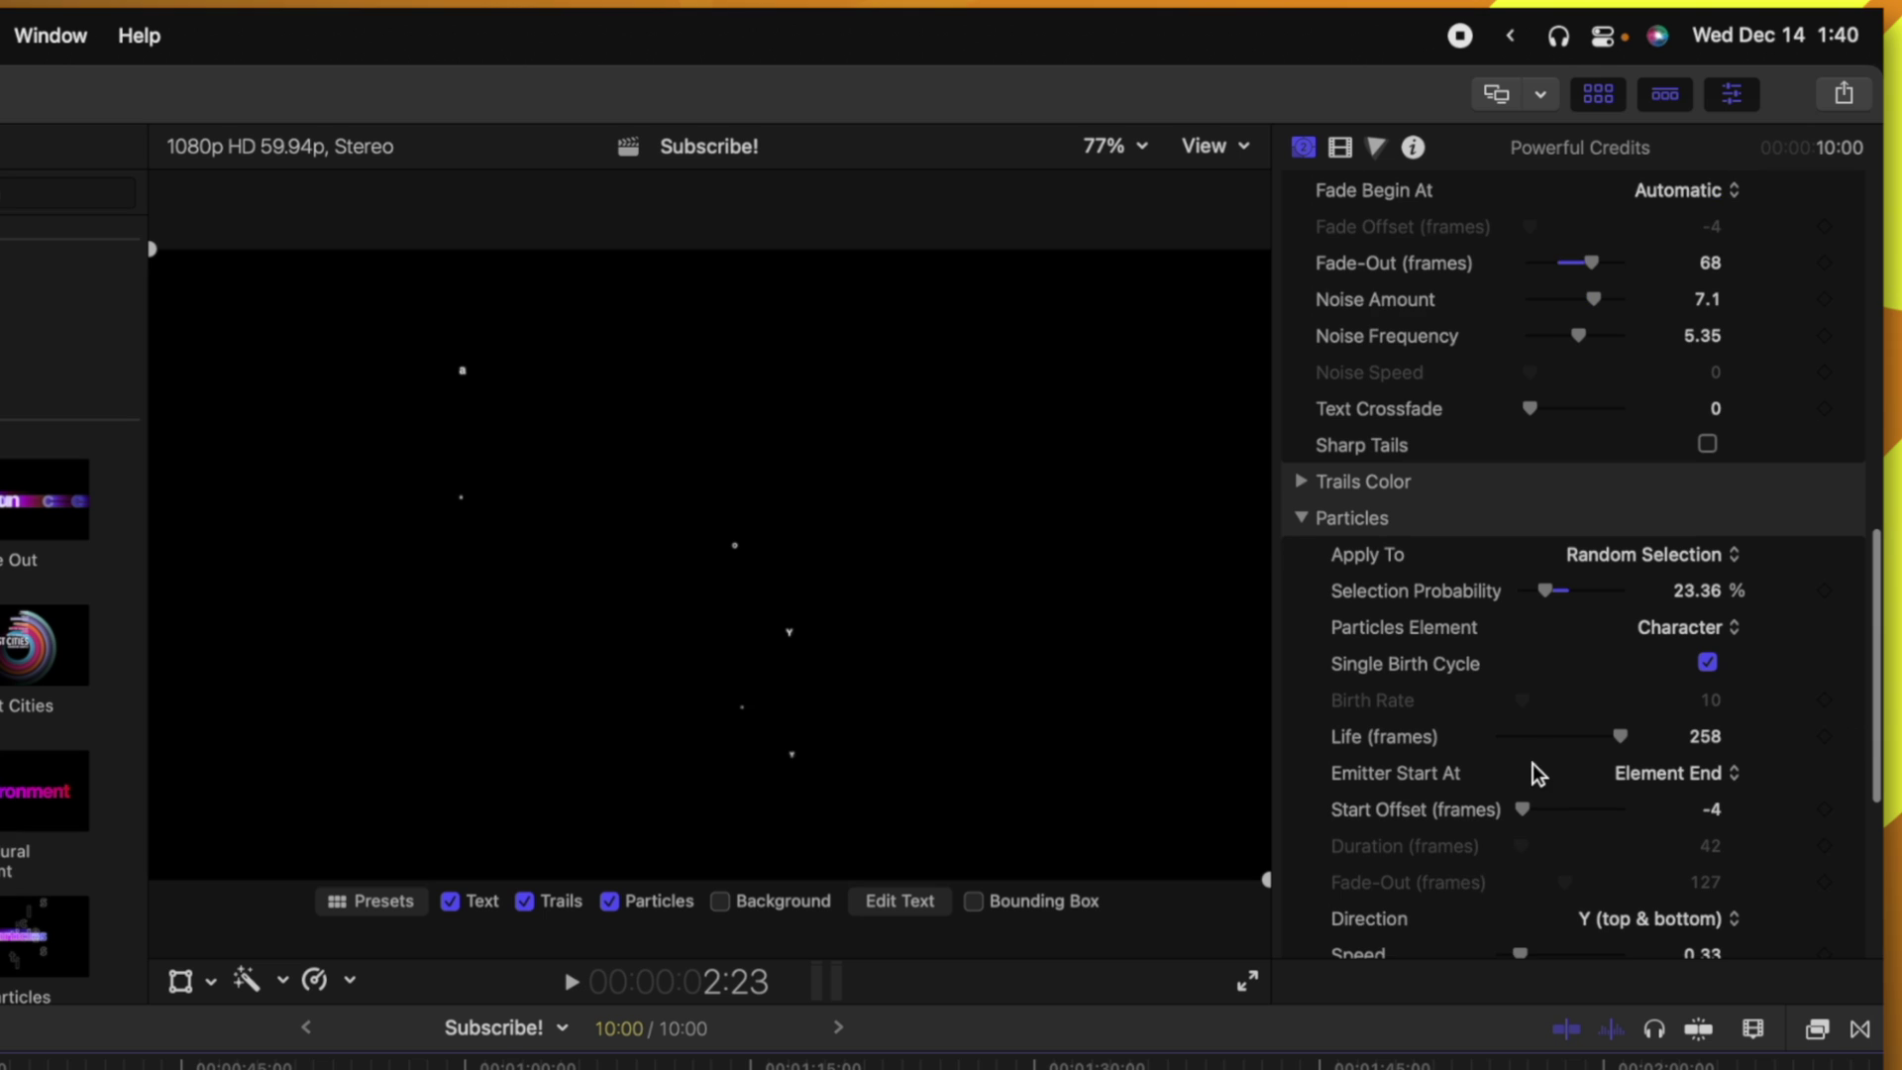
scroll(1565, 753, "down", 5)
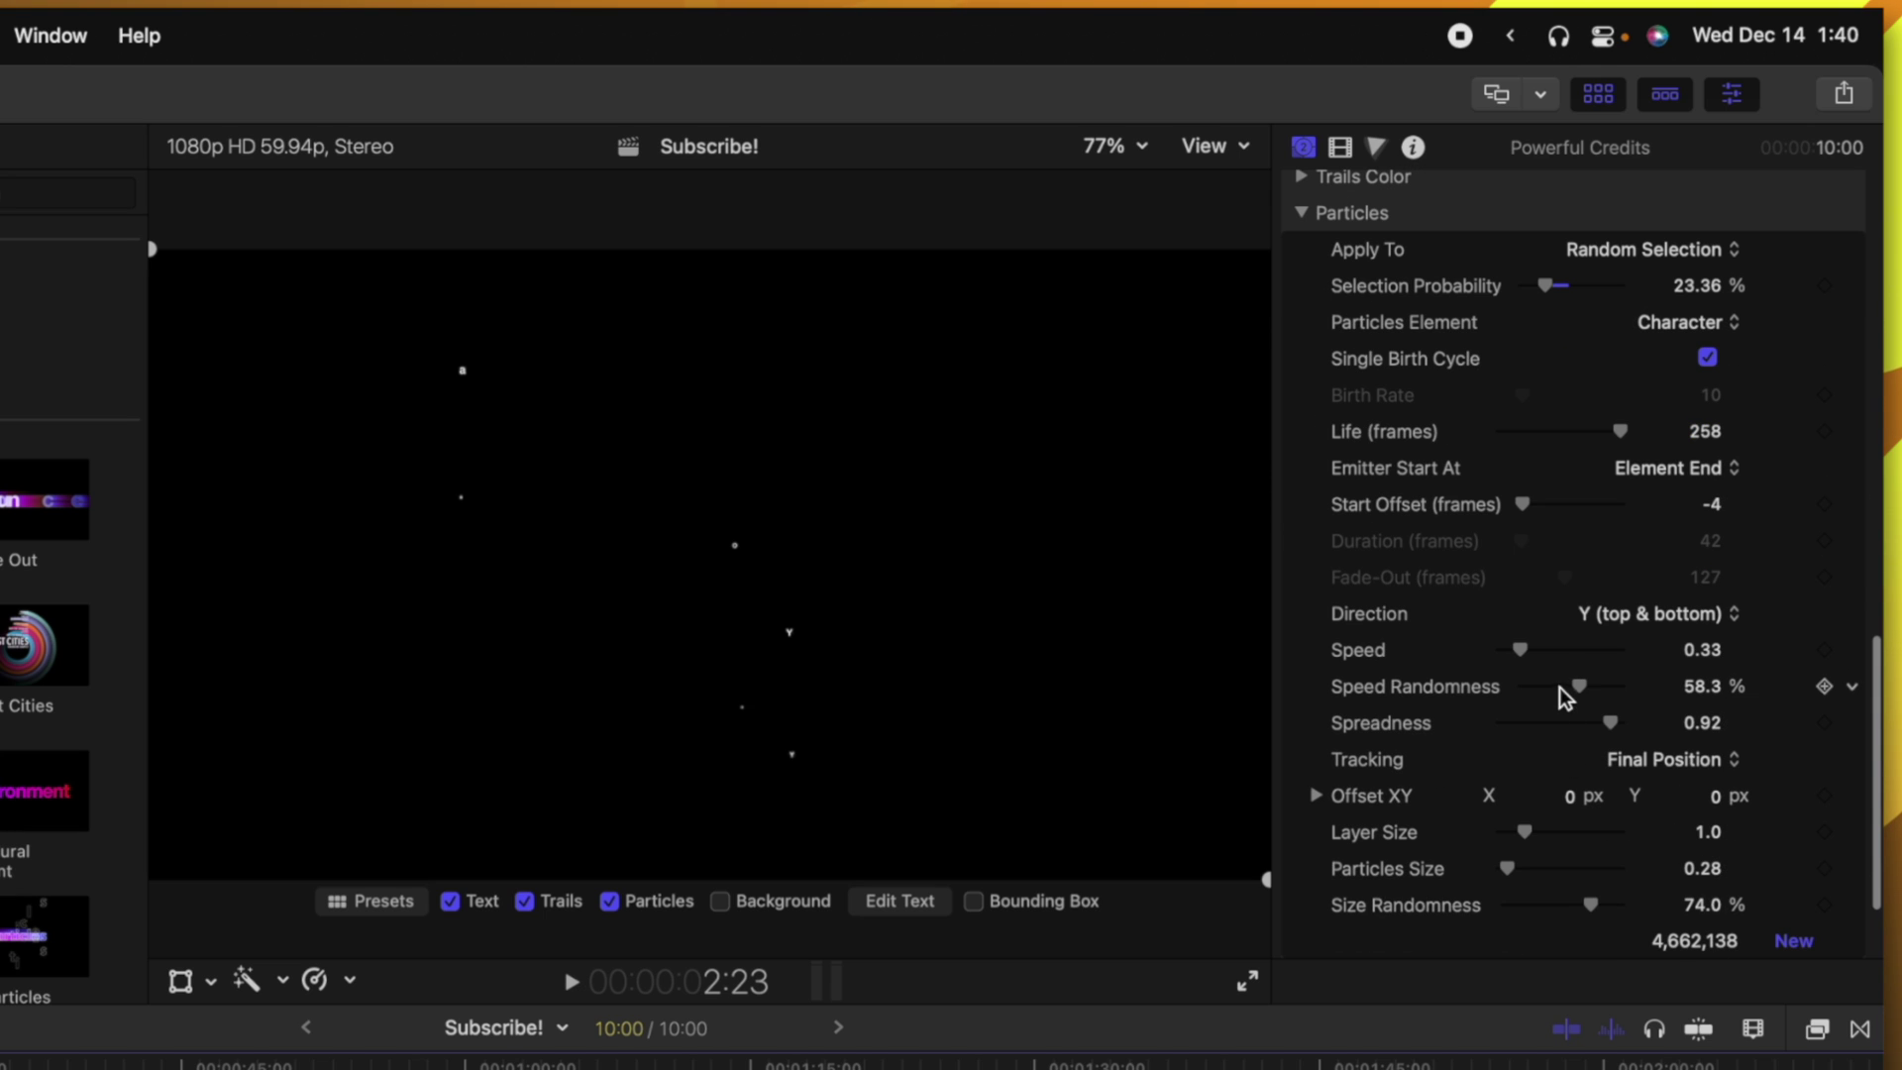
left_click_drag(1521, 650, 1591, 649)
key("space")
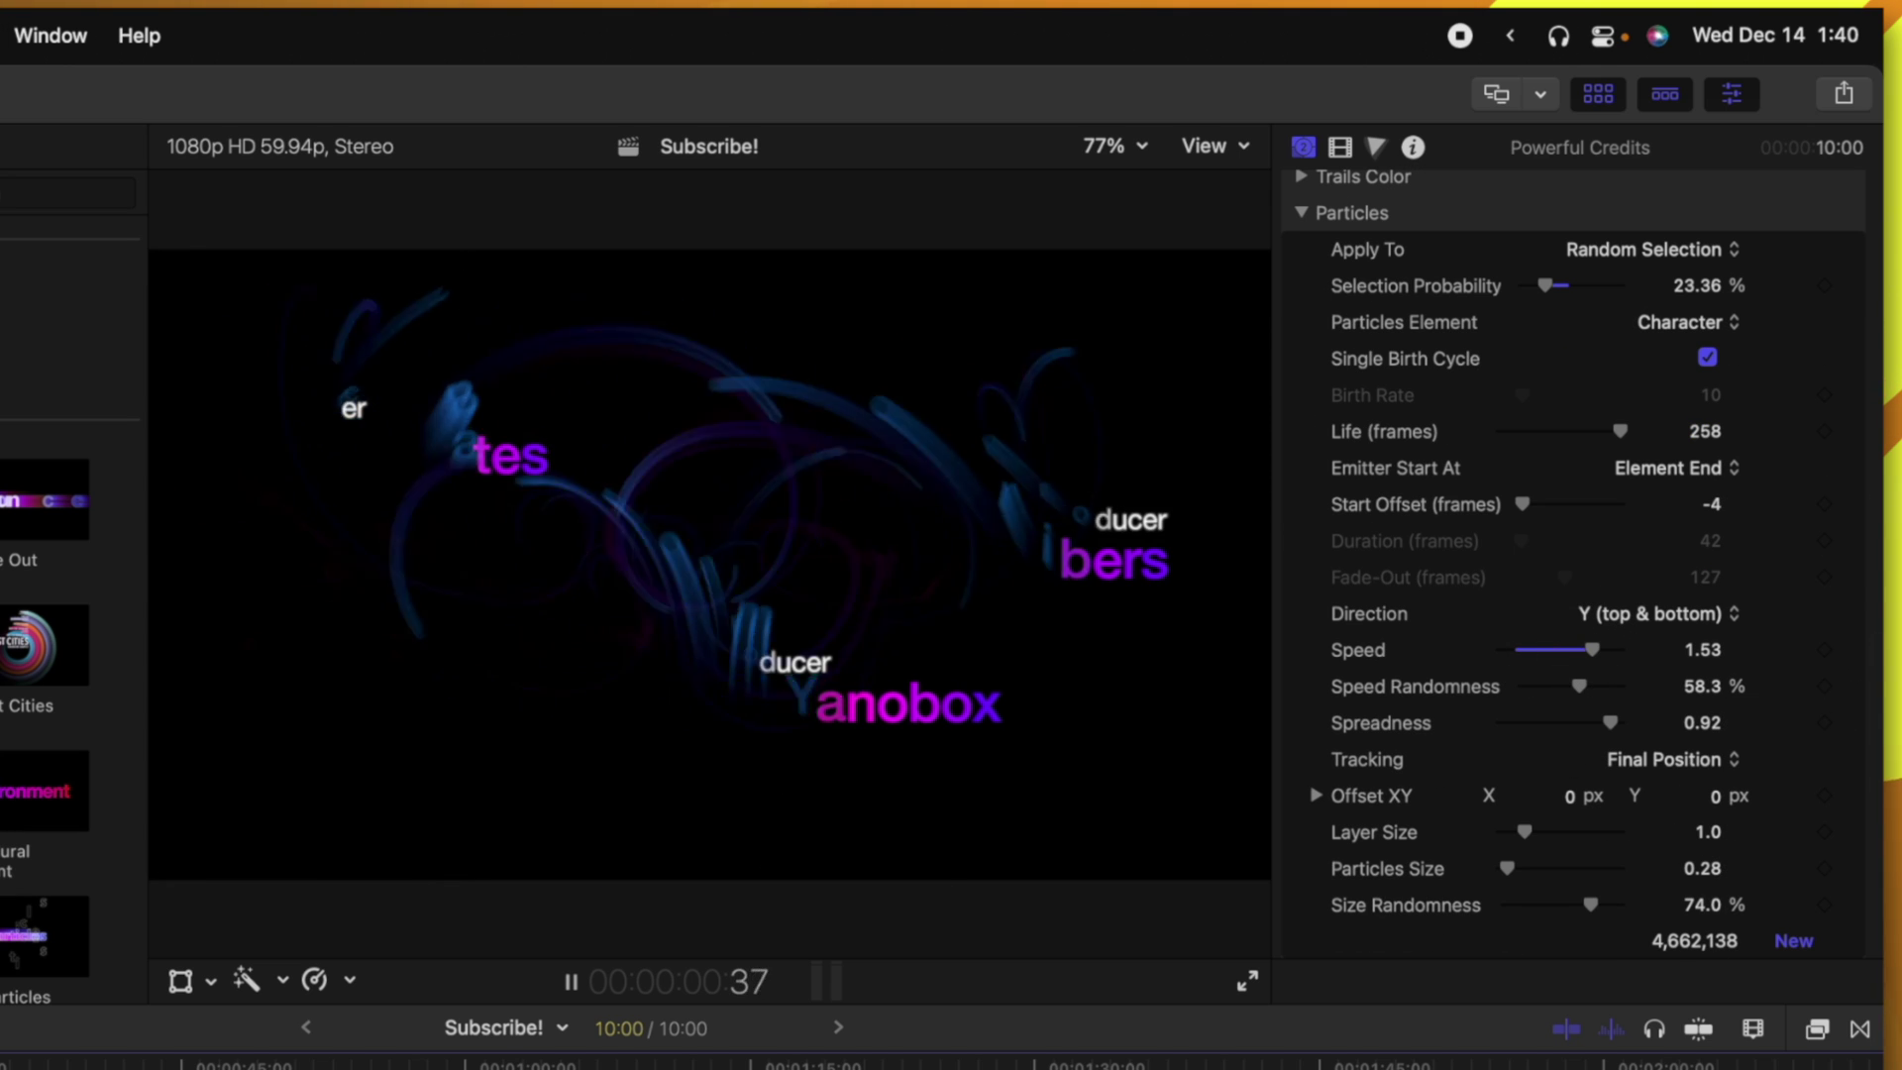
scroll(1462, 705, "down", 3)
key("space")
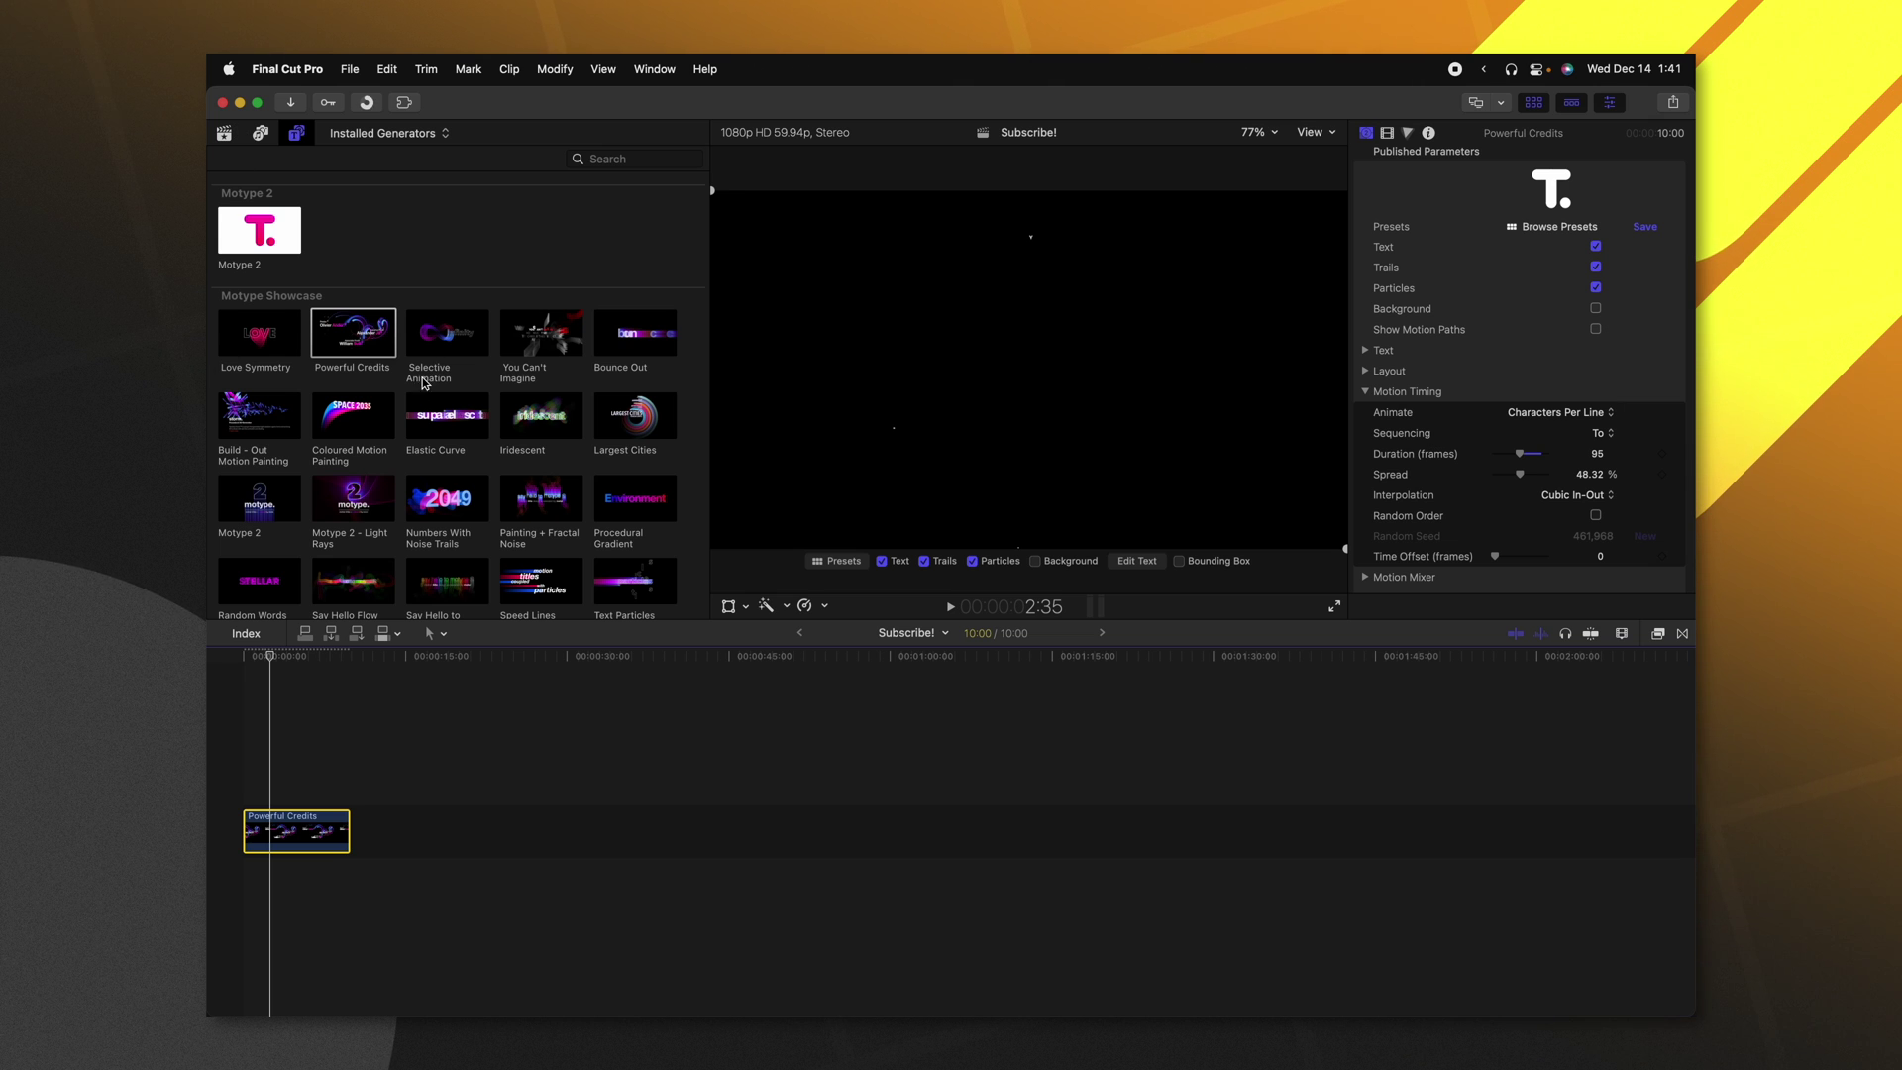
Add Coloured Motion Painting after Powerful Credits and move its SPACE 2035 title toward centre-right.
left_click_drag(396, 892, 395, 834)
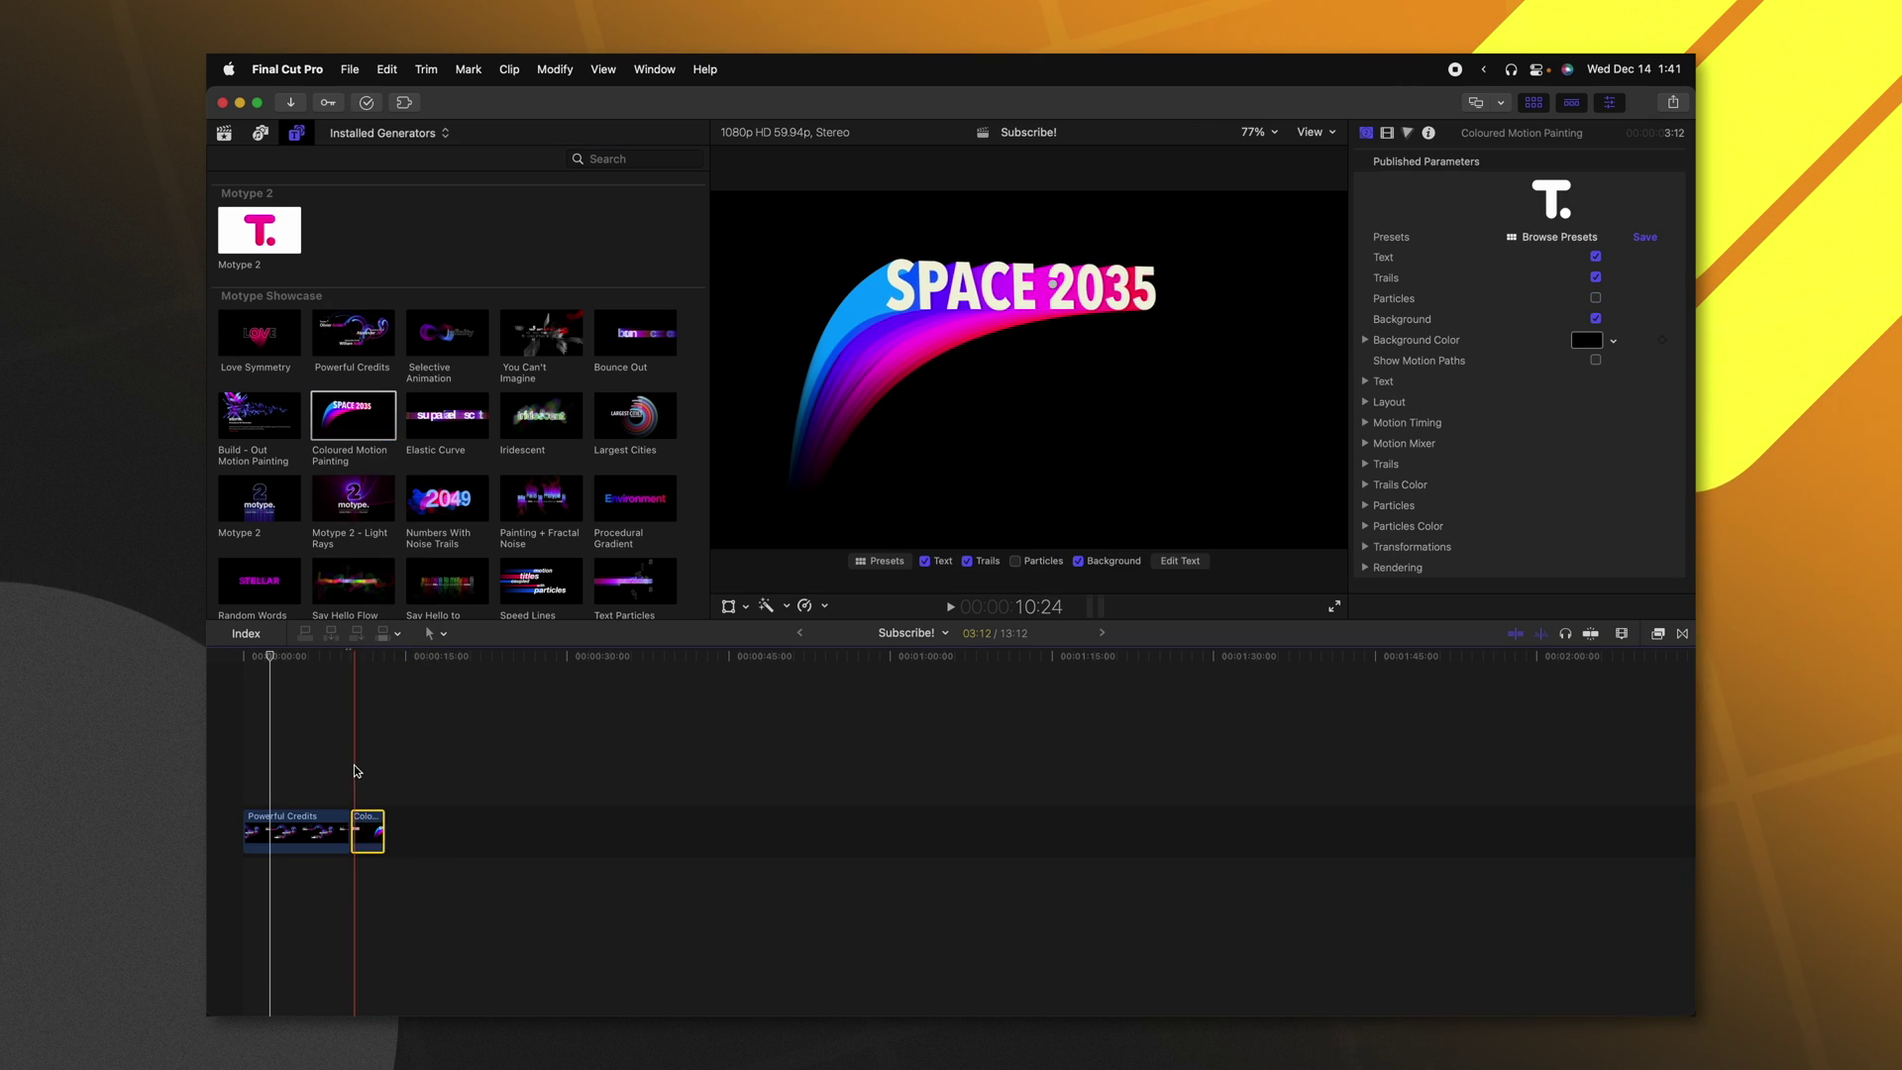
key("space")
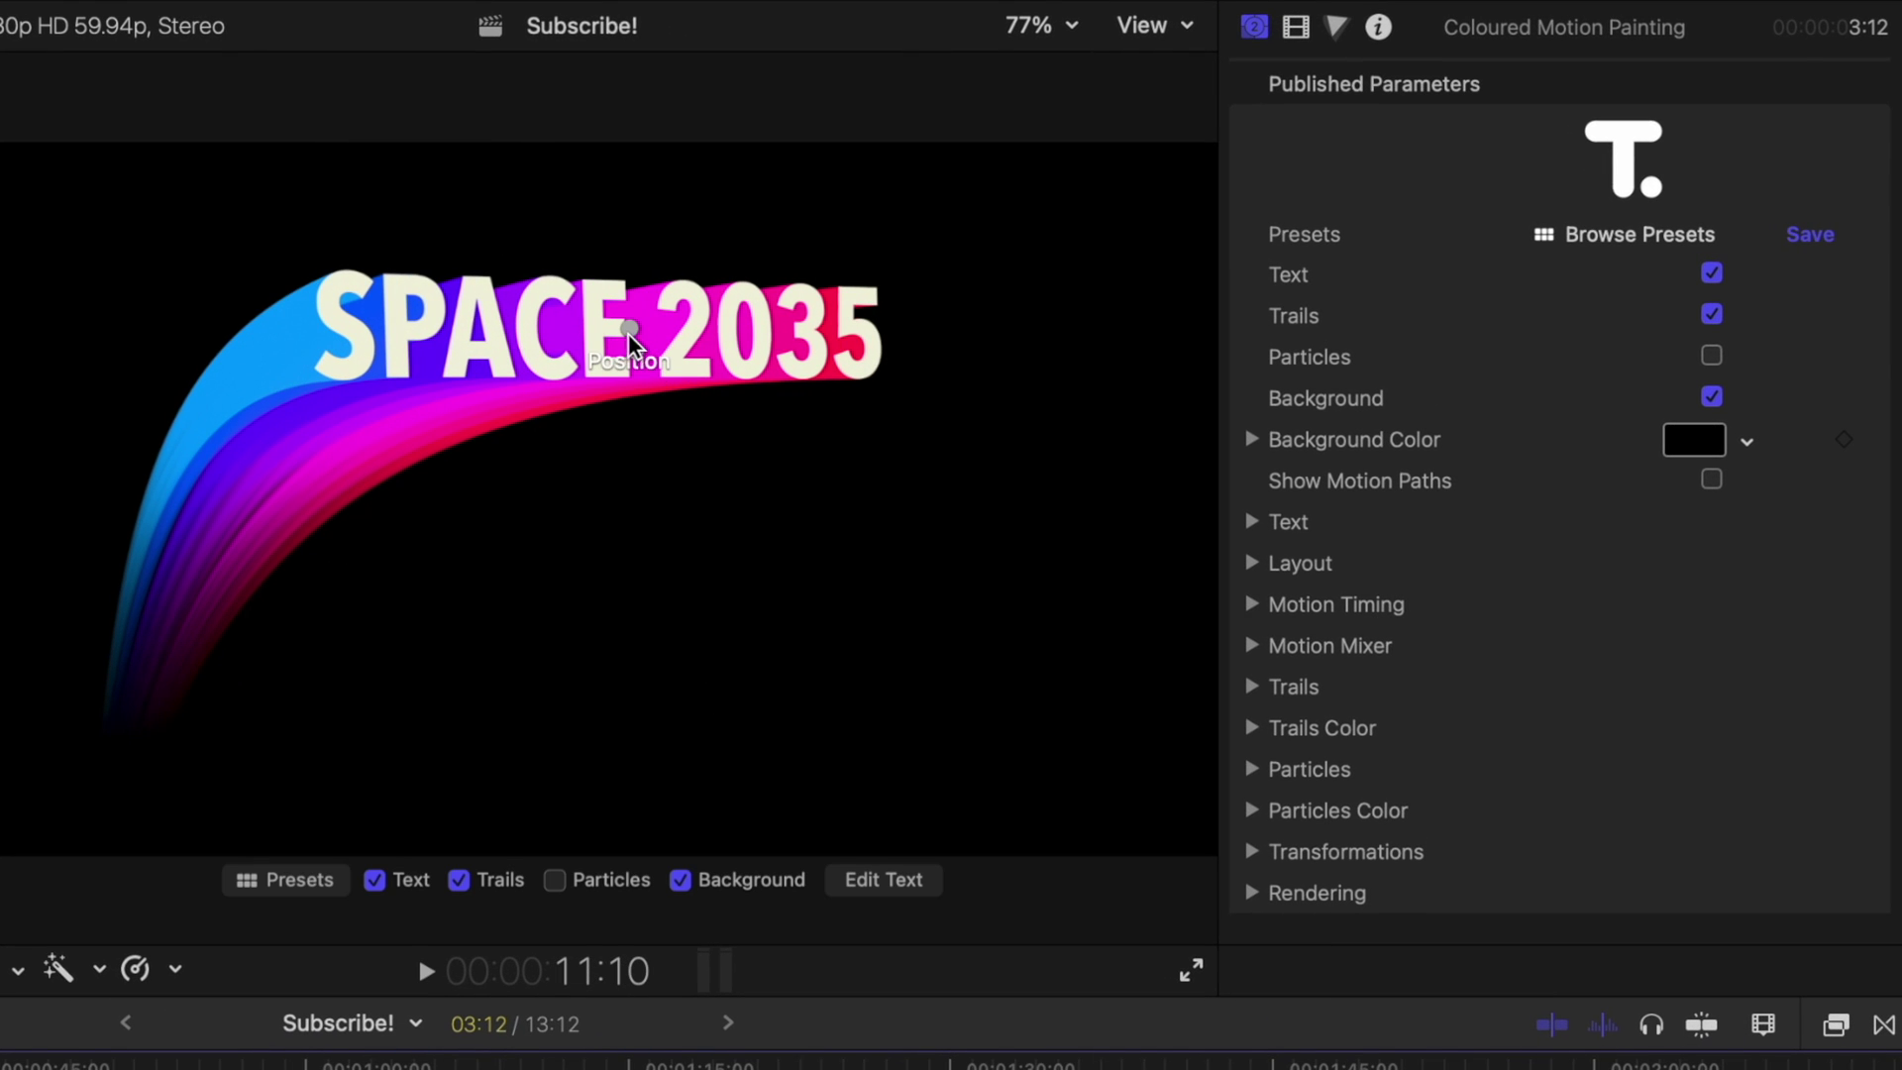
left_click_drag(631, 339, 832, 622)
Replace the title text with SUBSCRIBE and move it up and to the left.
left_click(886, 881)
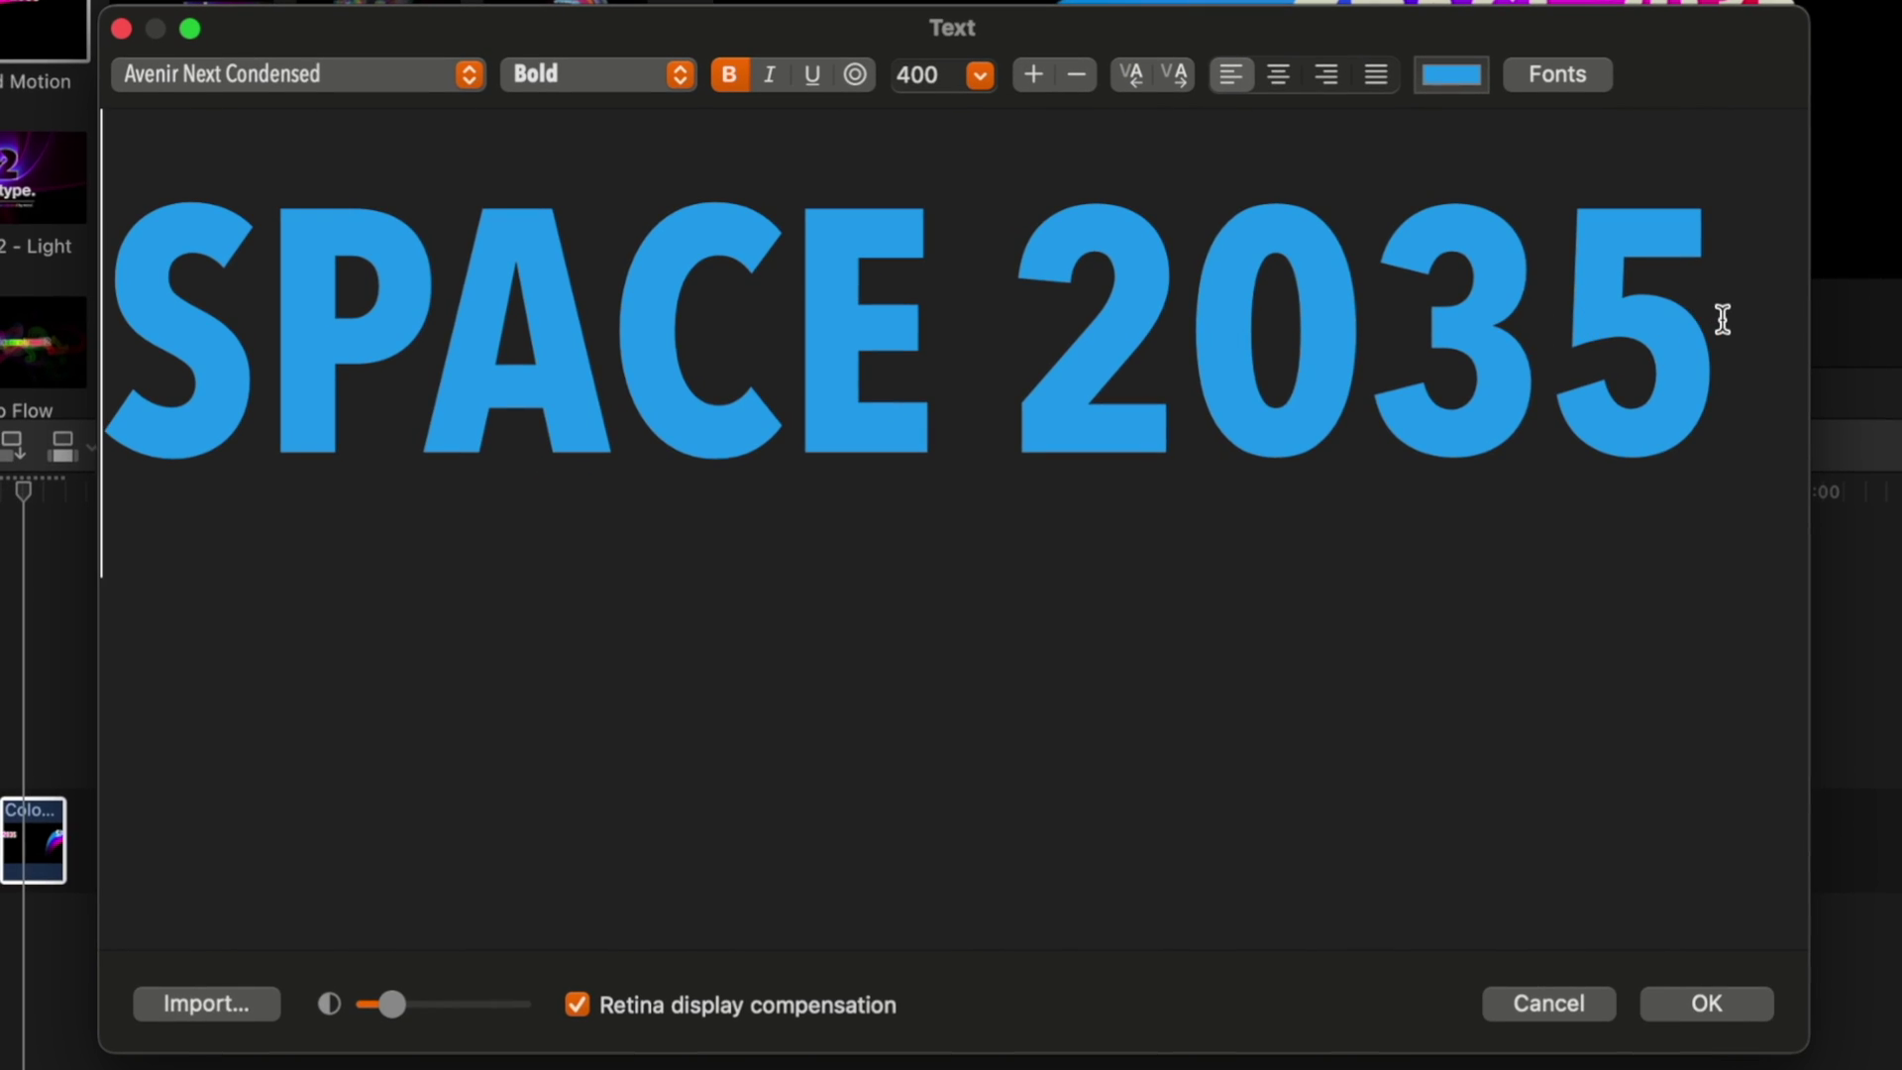
key("super+a")
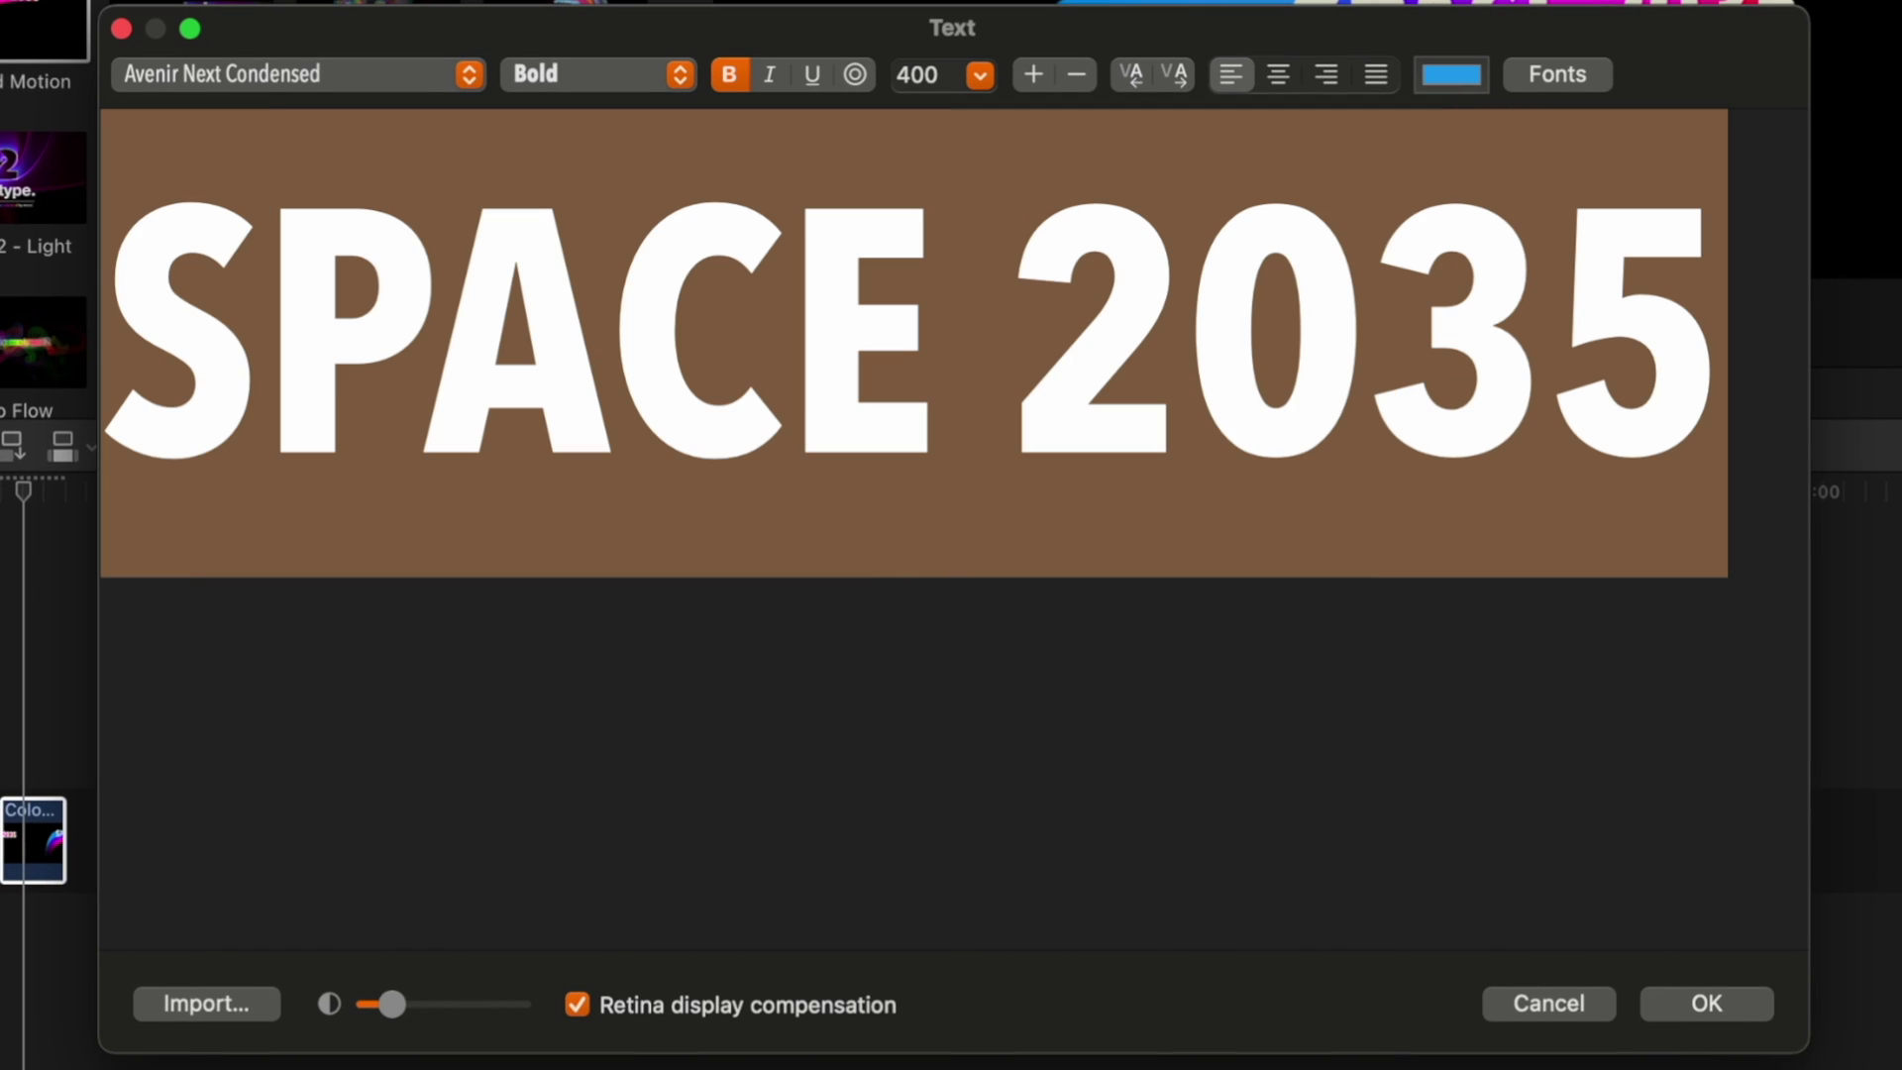
type("SUBSCRIBE")
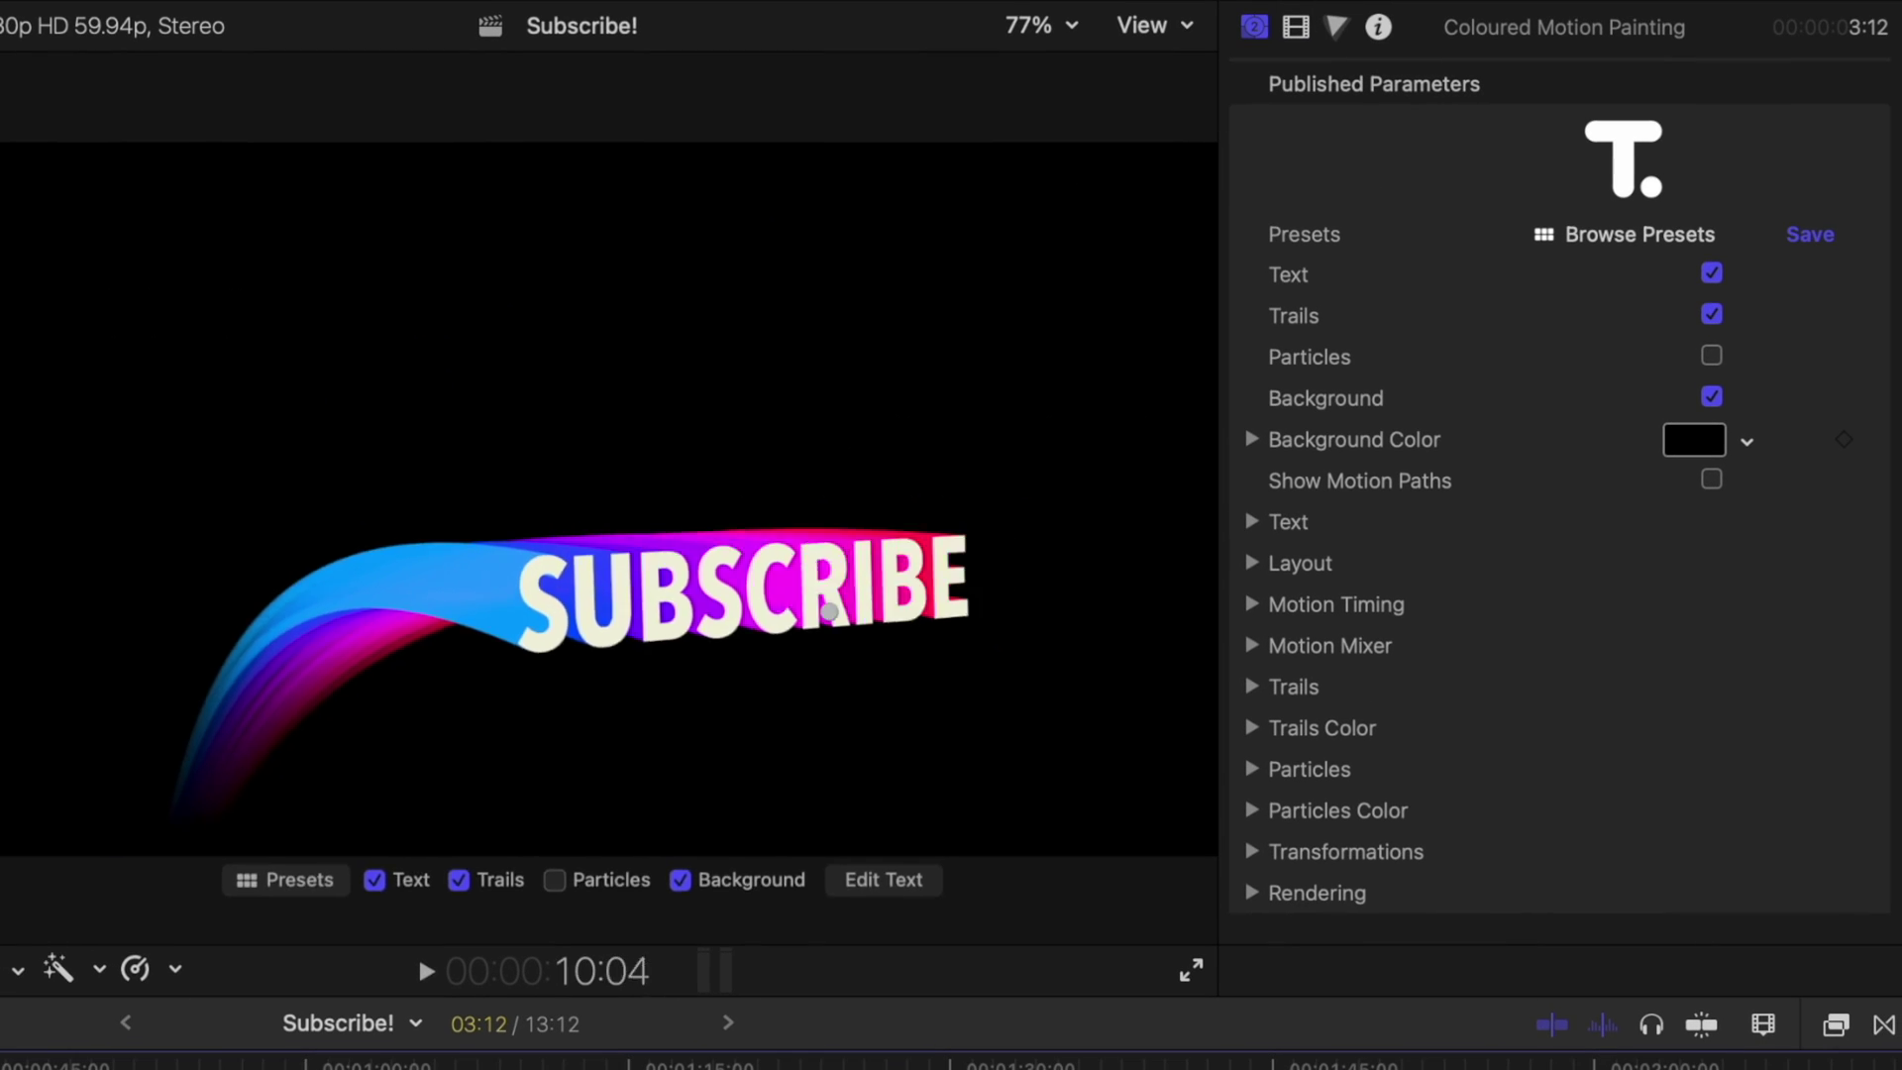
key("space")
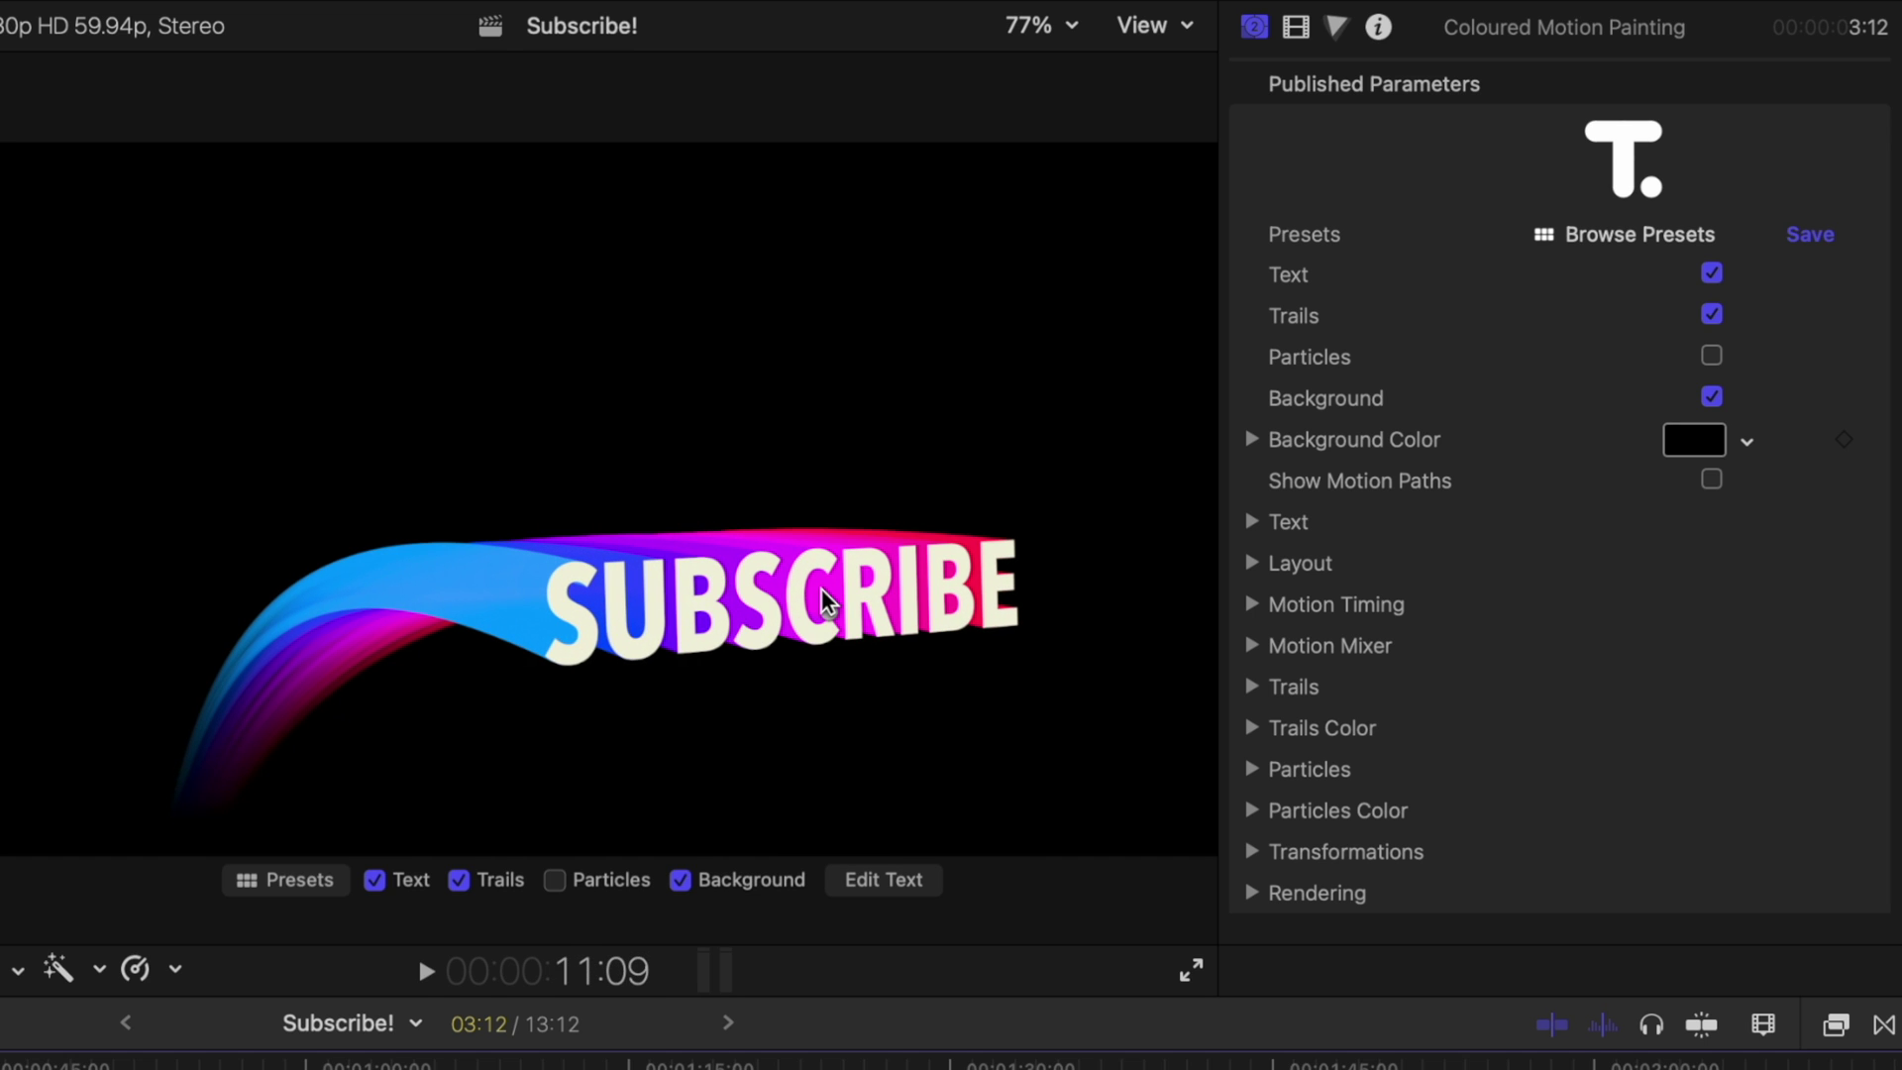
left_click_drag(822, 602, 470, 337)
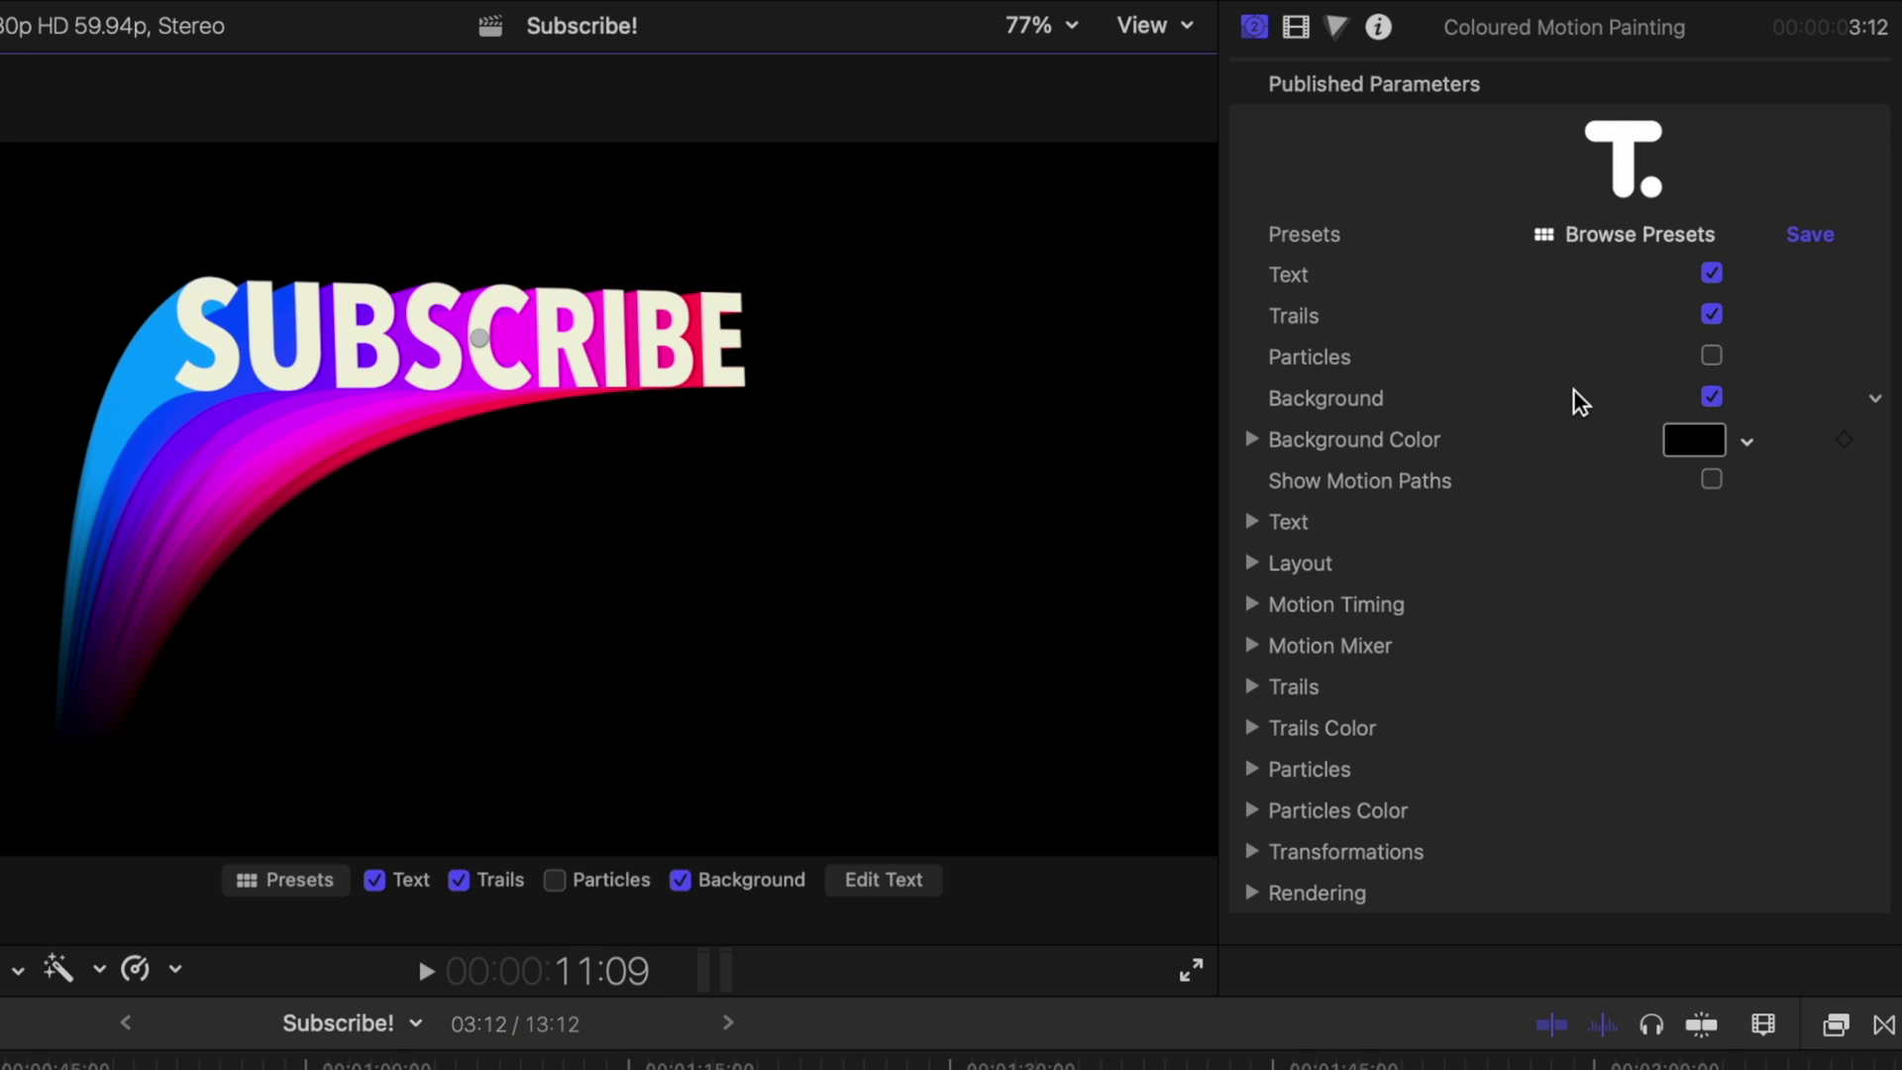
Turn off the title's background and add the Largest Cities generator to the timeline.
left_click(684, 880)
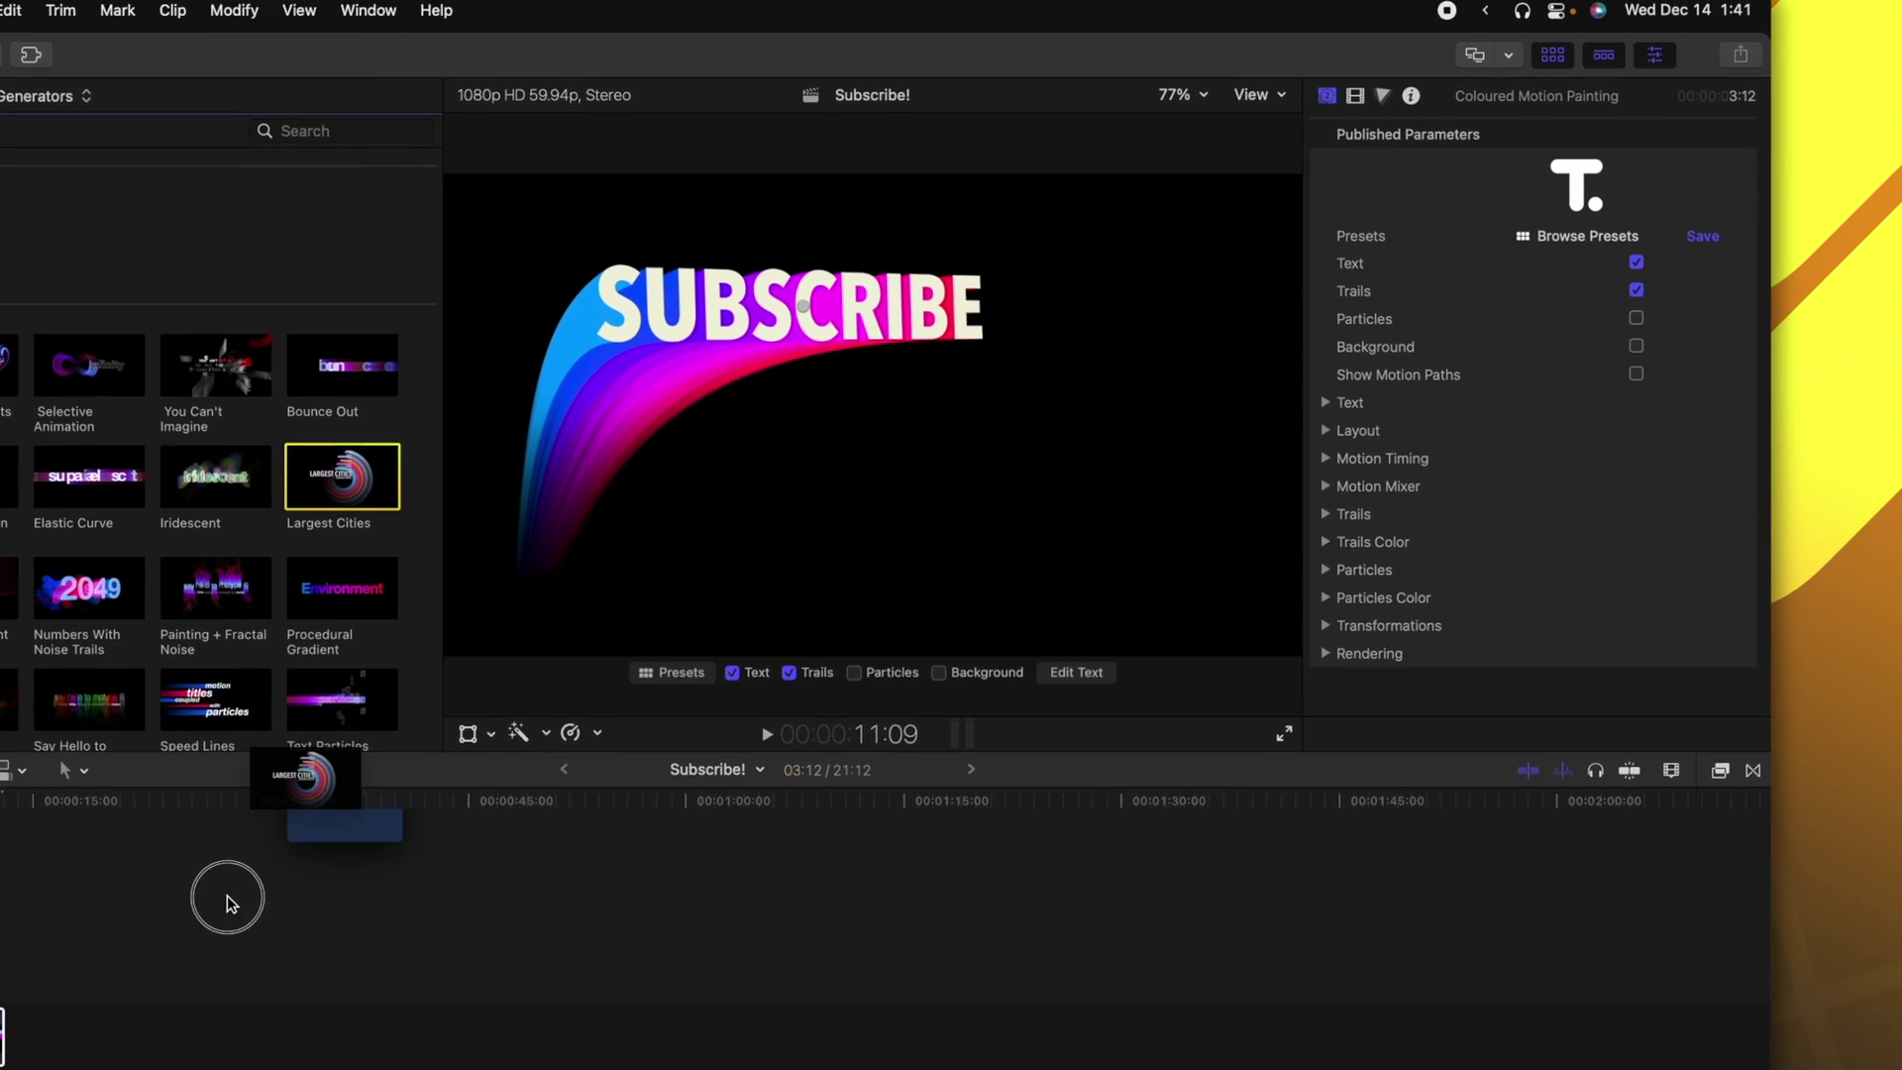
left_click_drag(221, 895, 360, 885)
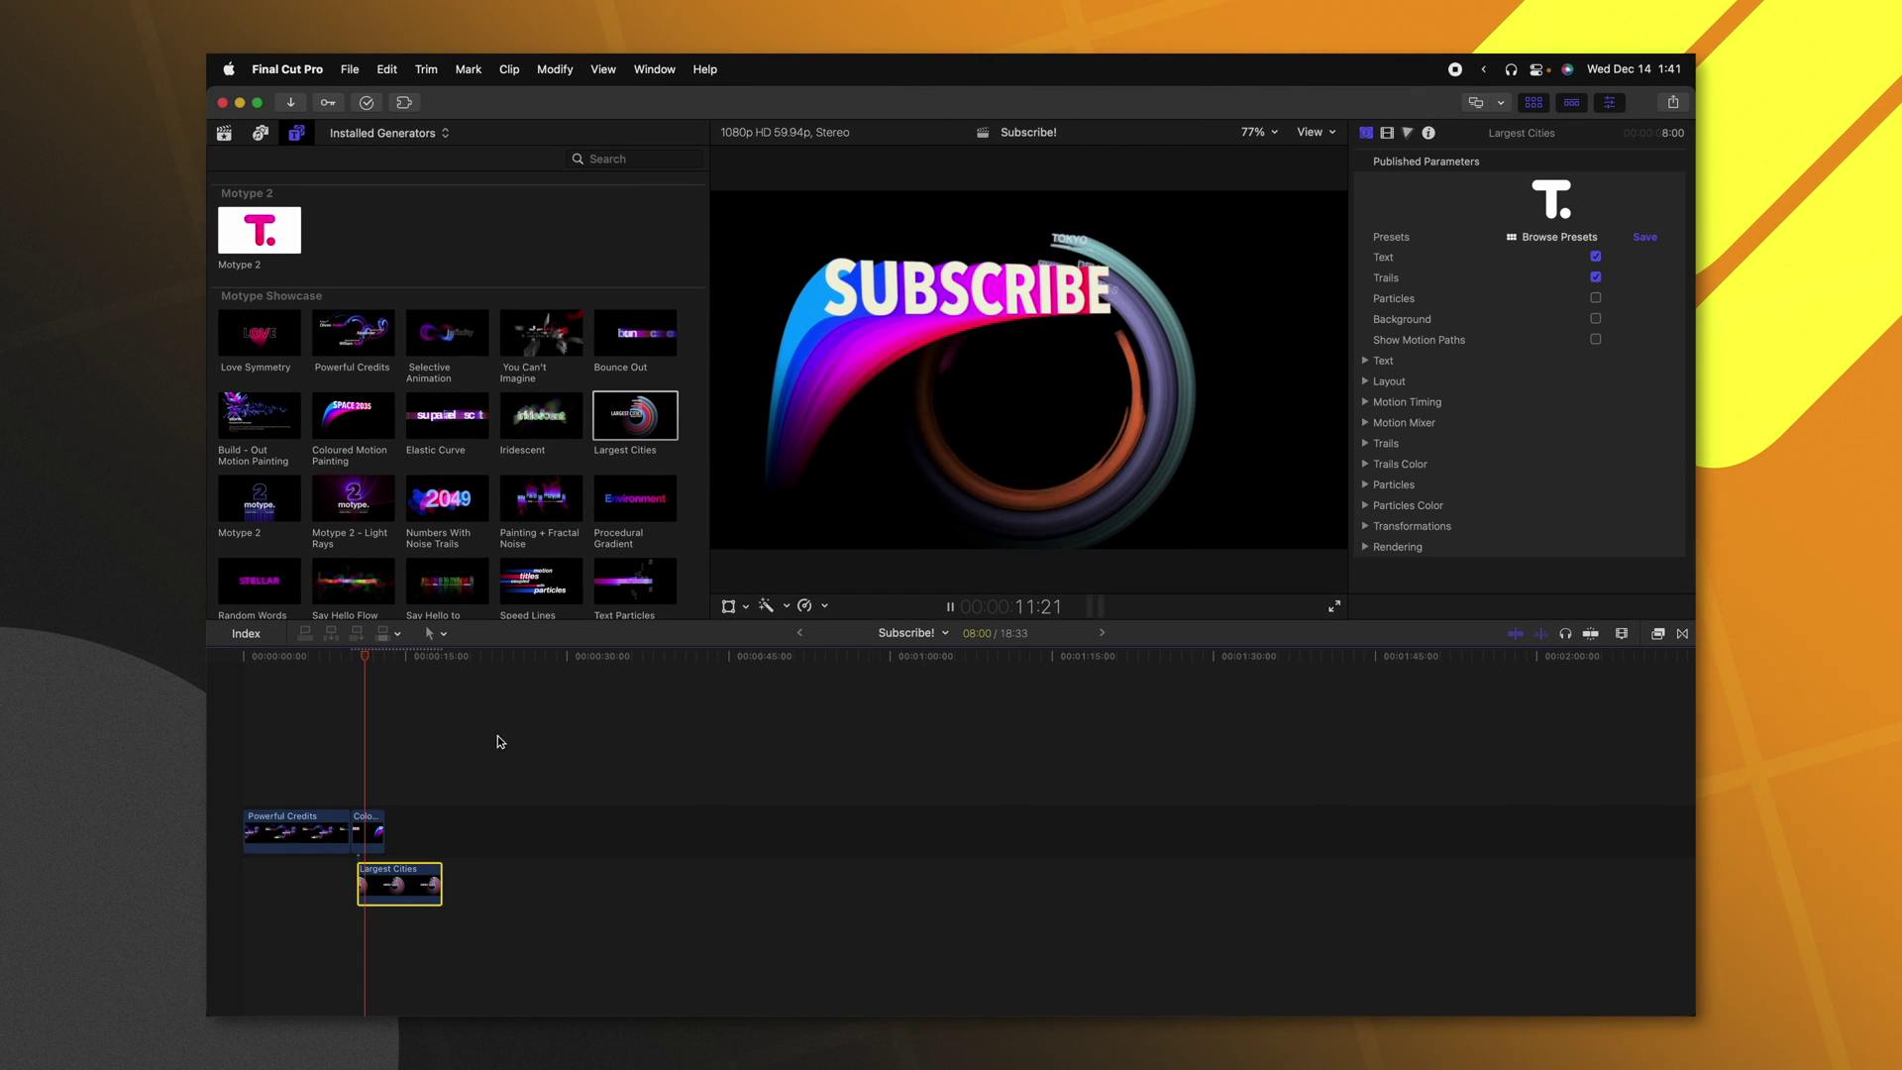
scroll(627, 513, "down", 2)
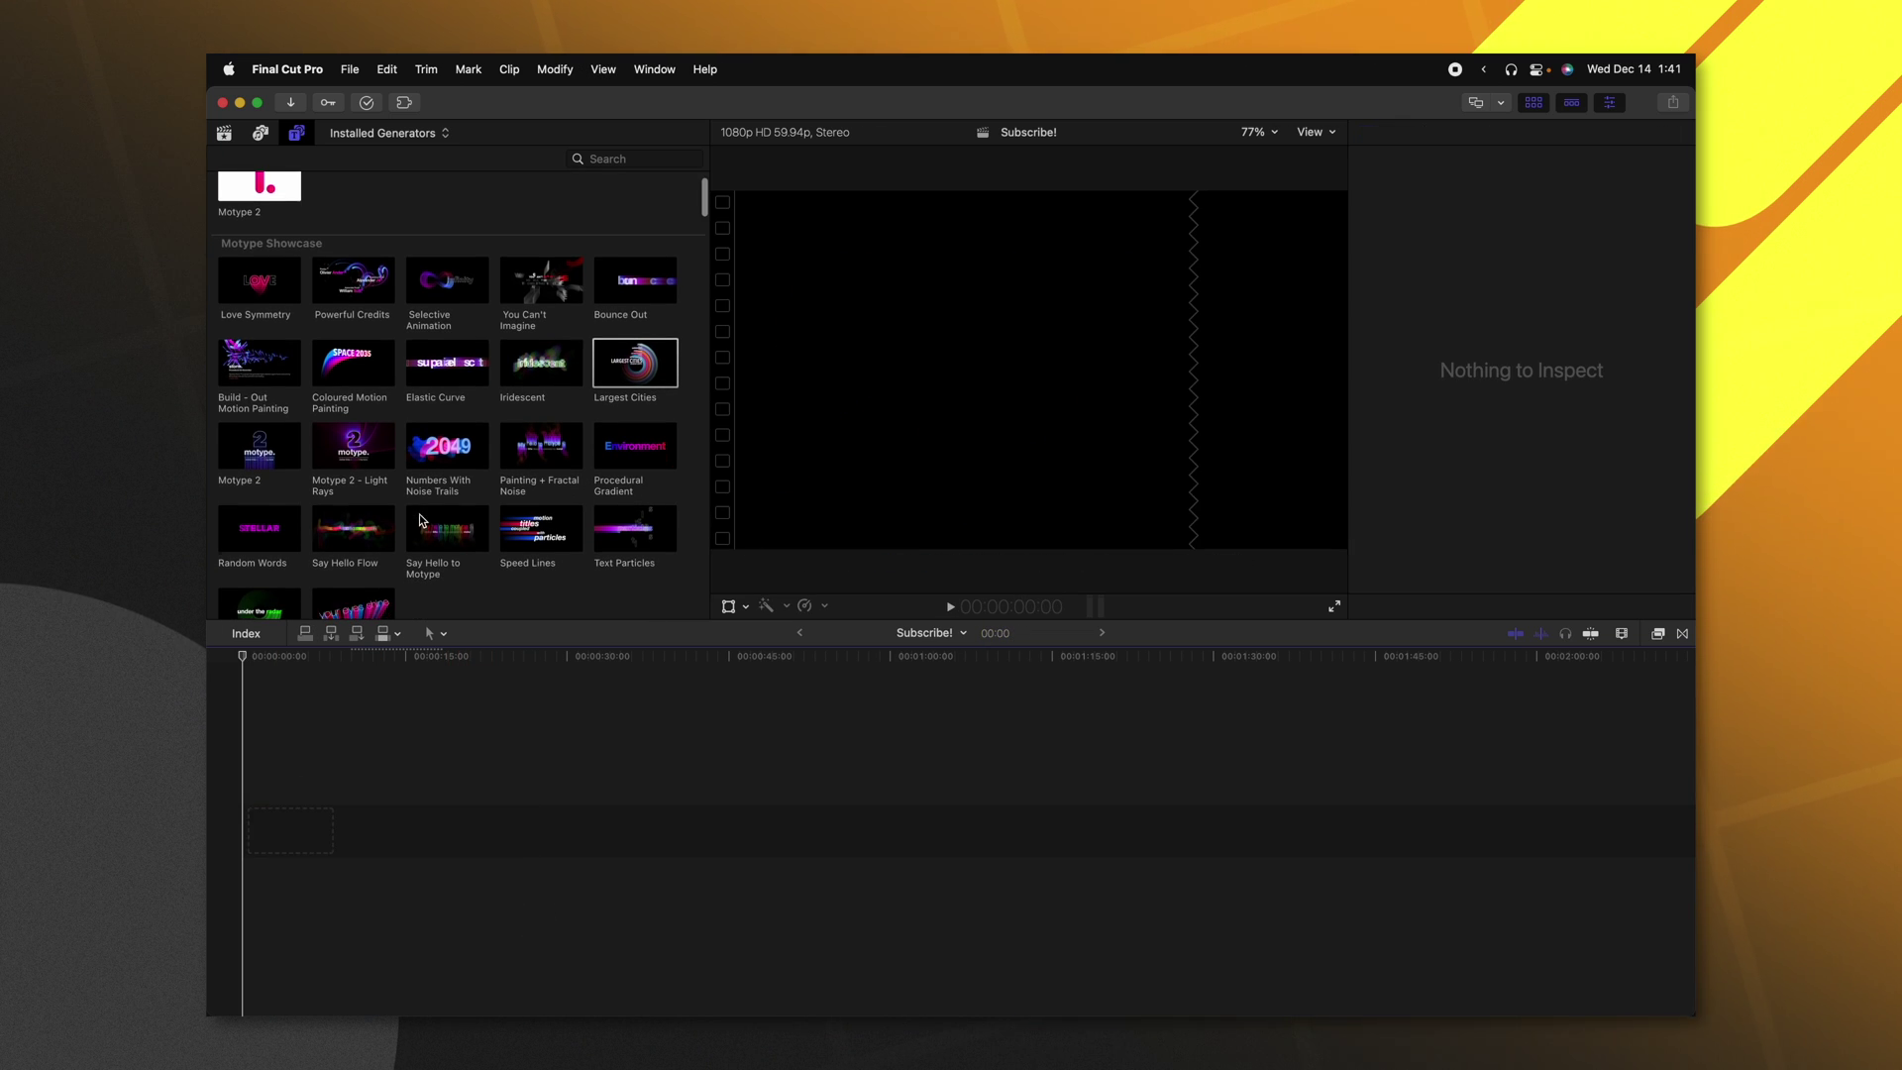
Place Say Hello to Motype at the timeline start, accept its frame rate, and play it.
left_click_drag(421, 870, 423, 869)
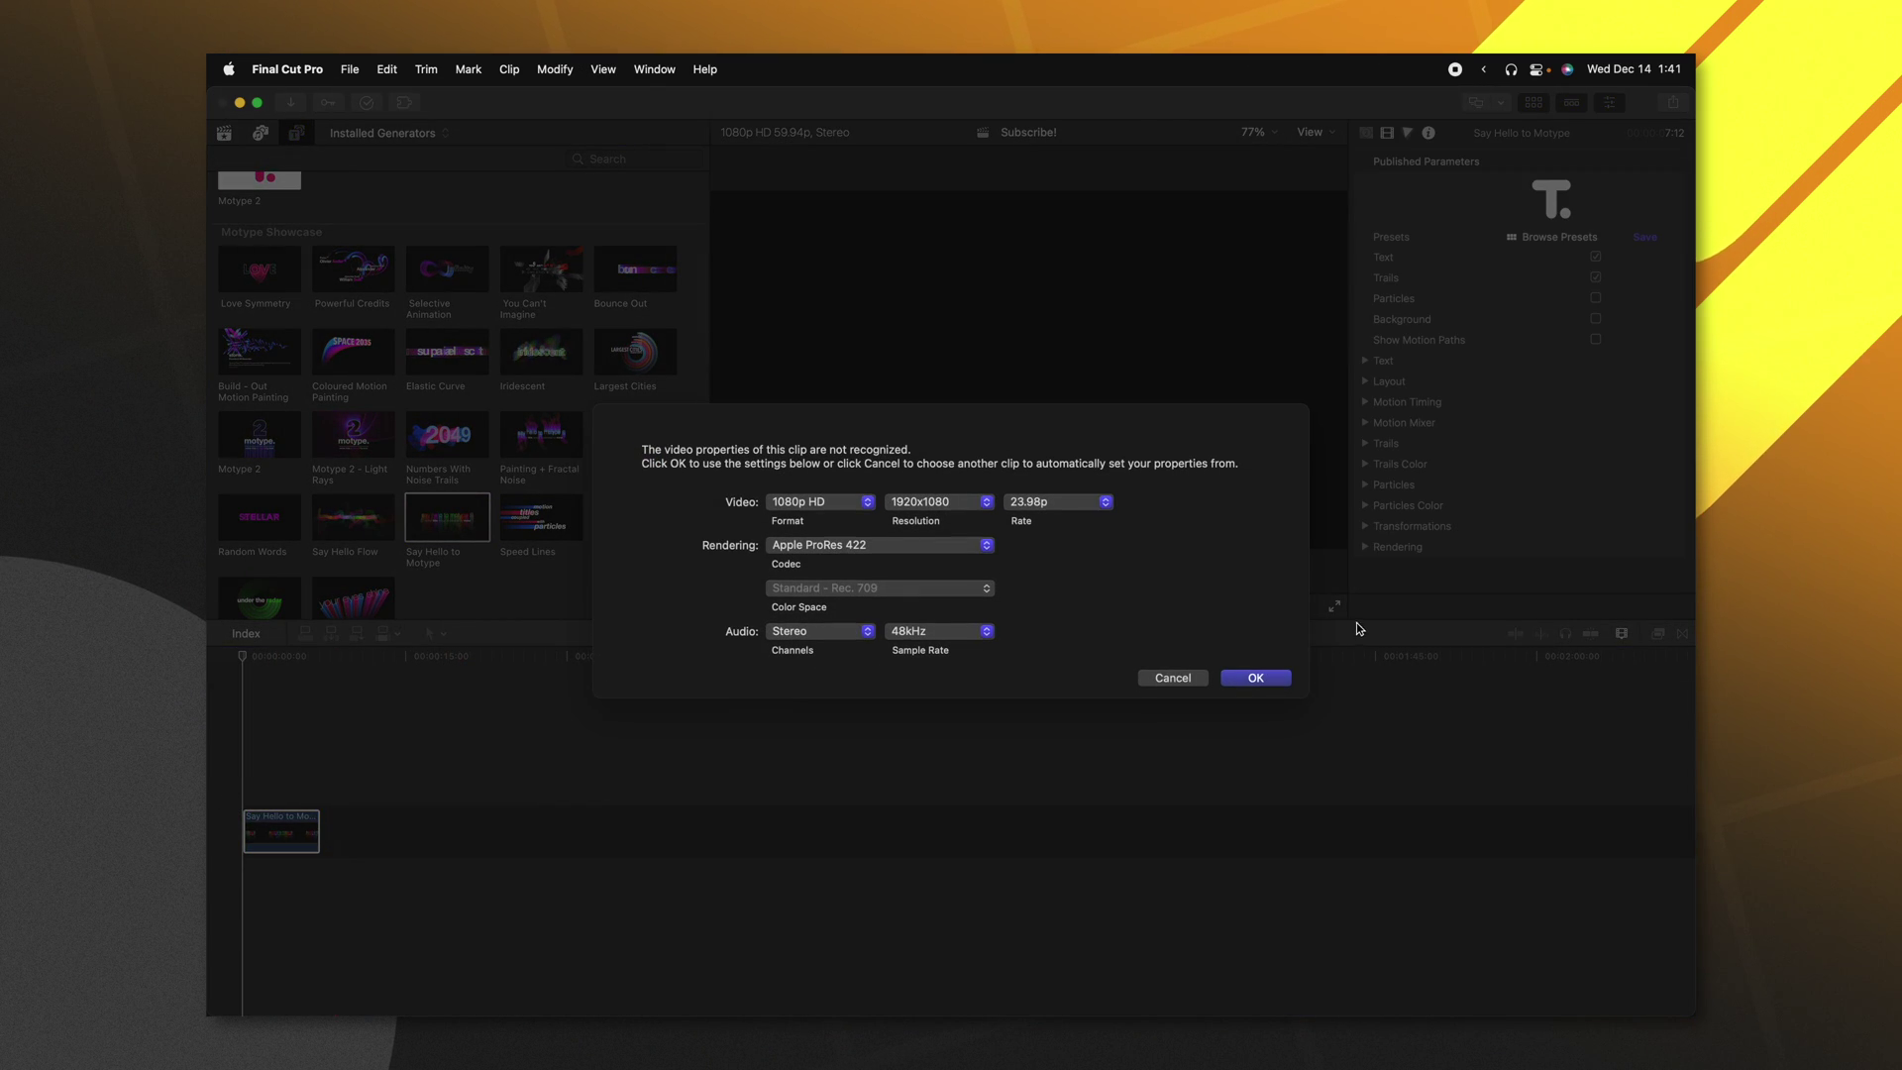
left_click(1032, 618)
left_click(1255, 678)
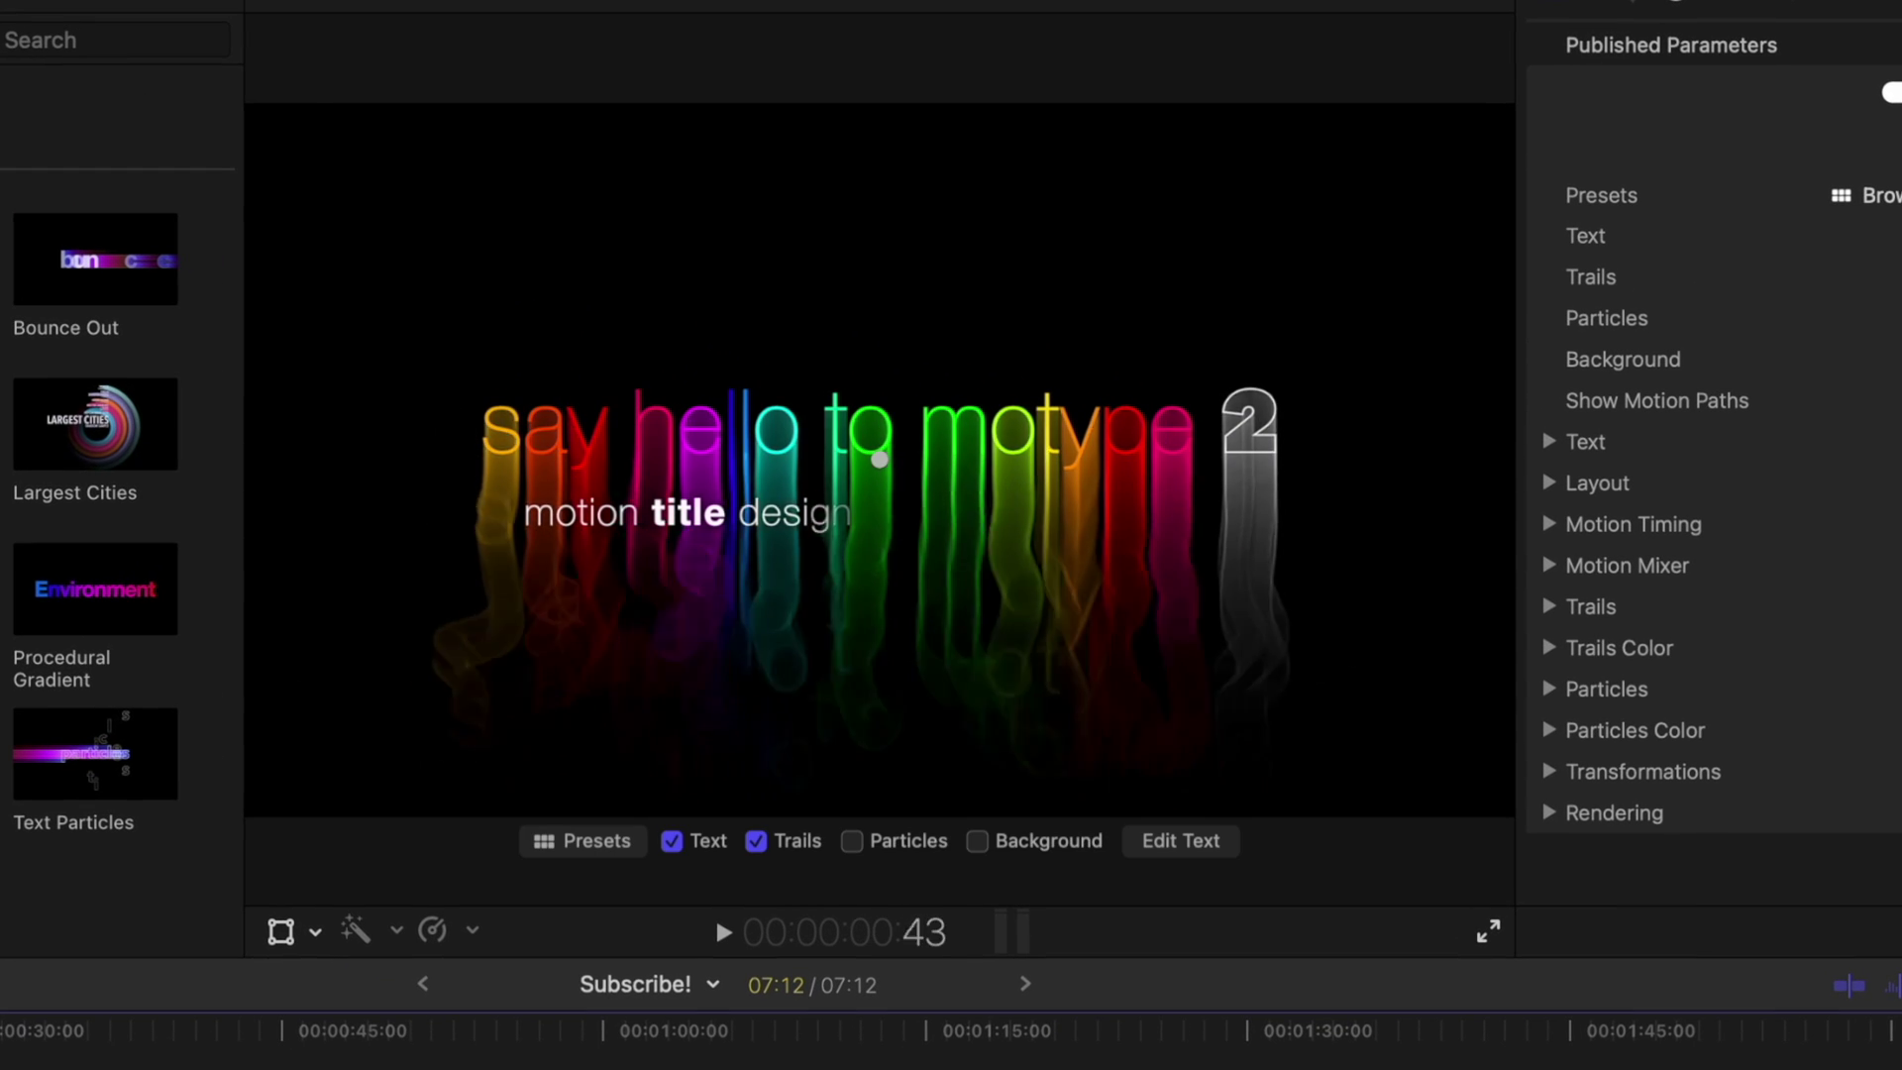
key("space")
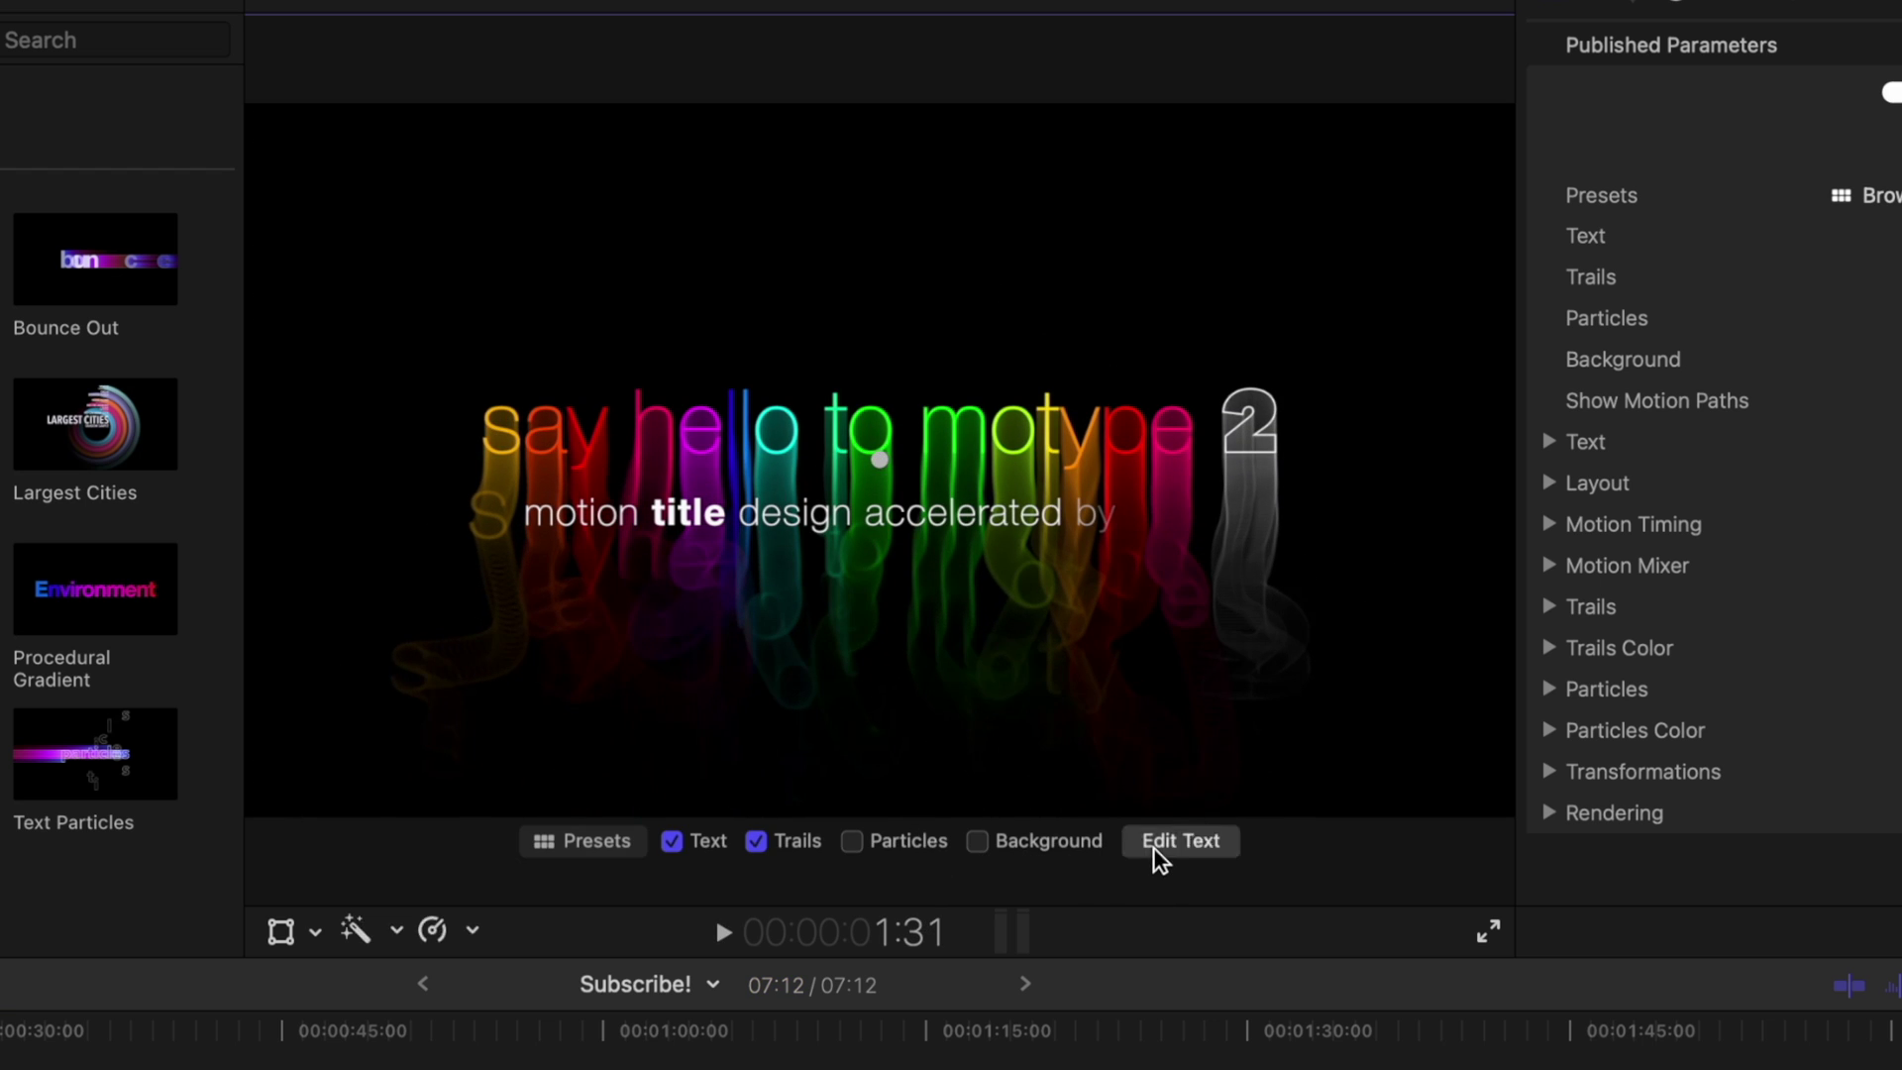
left_click(1159, 844)
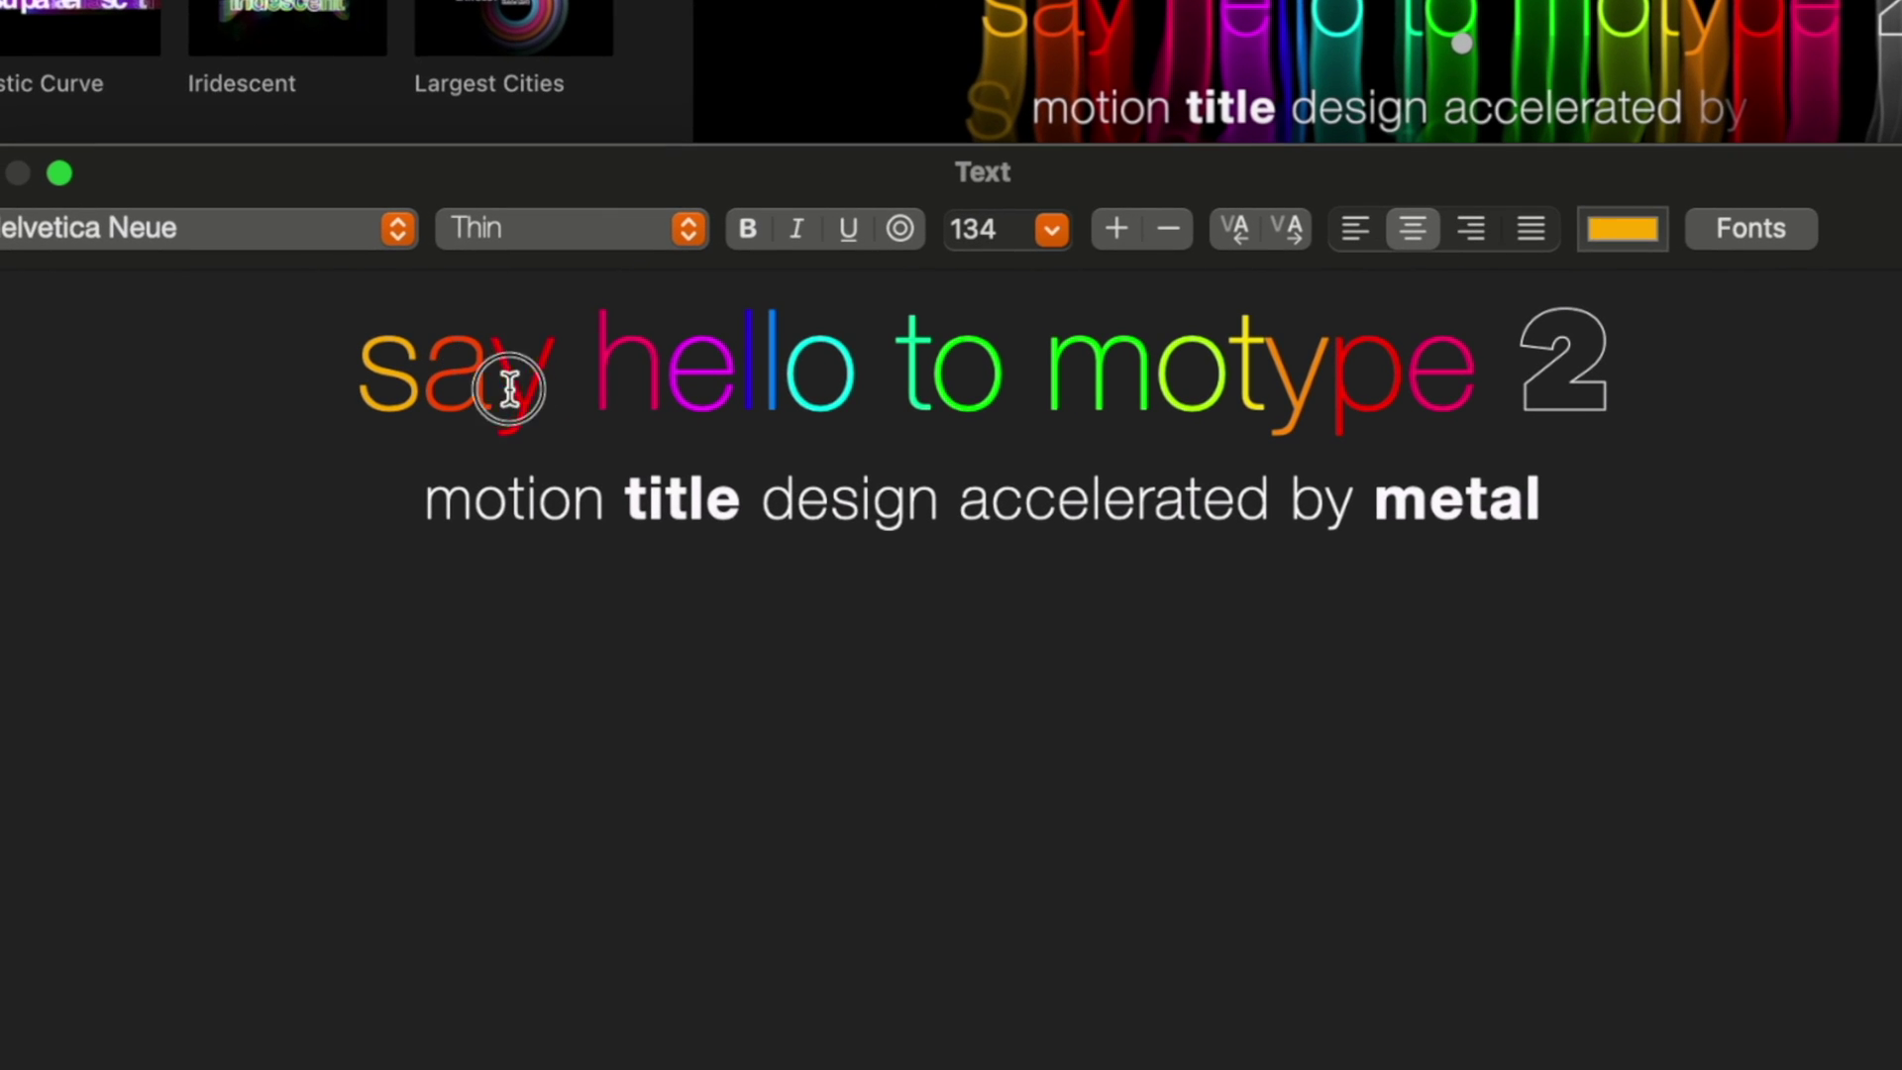
Recolour letters in 'e', 'say' and the 2 of the title, making the 2 red.
left_click_drag(1475, 399, 1349, 382)
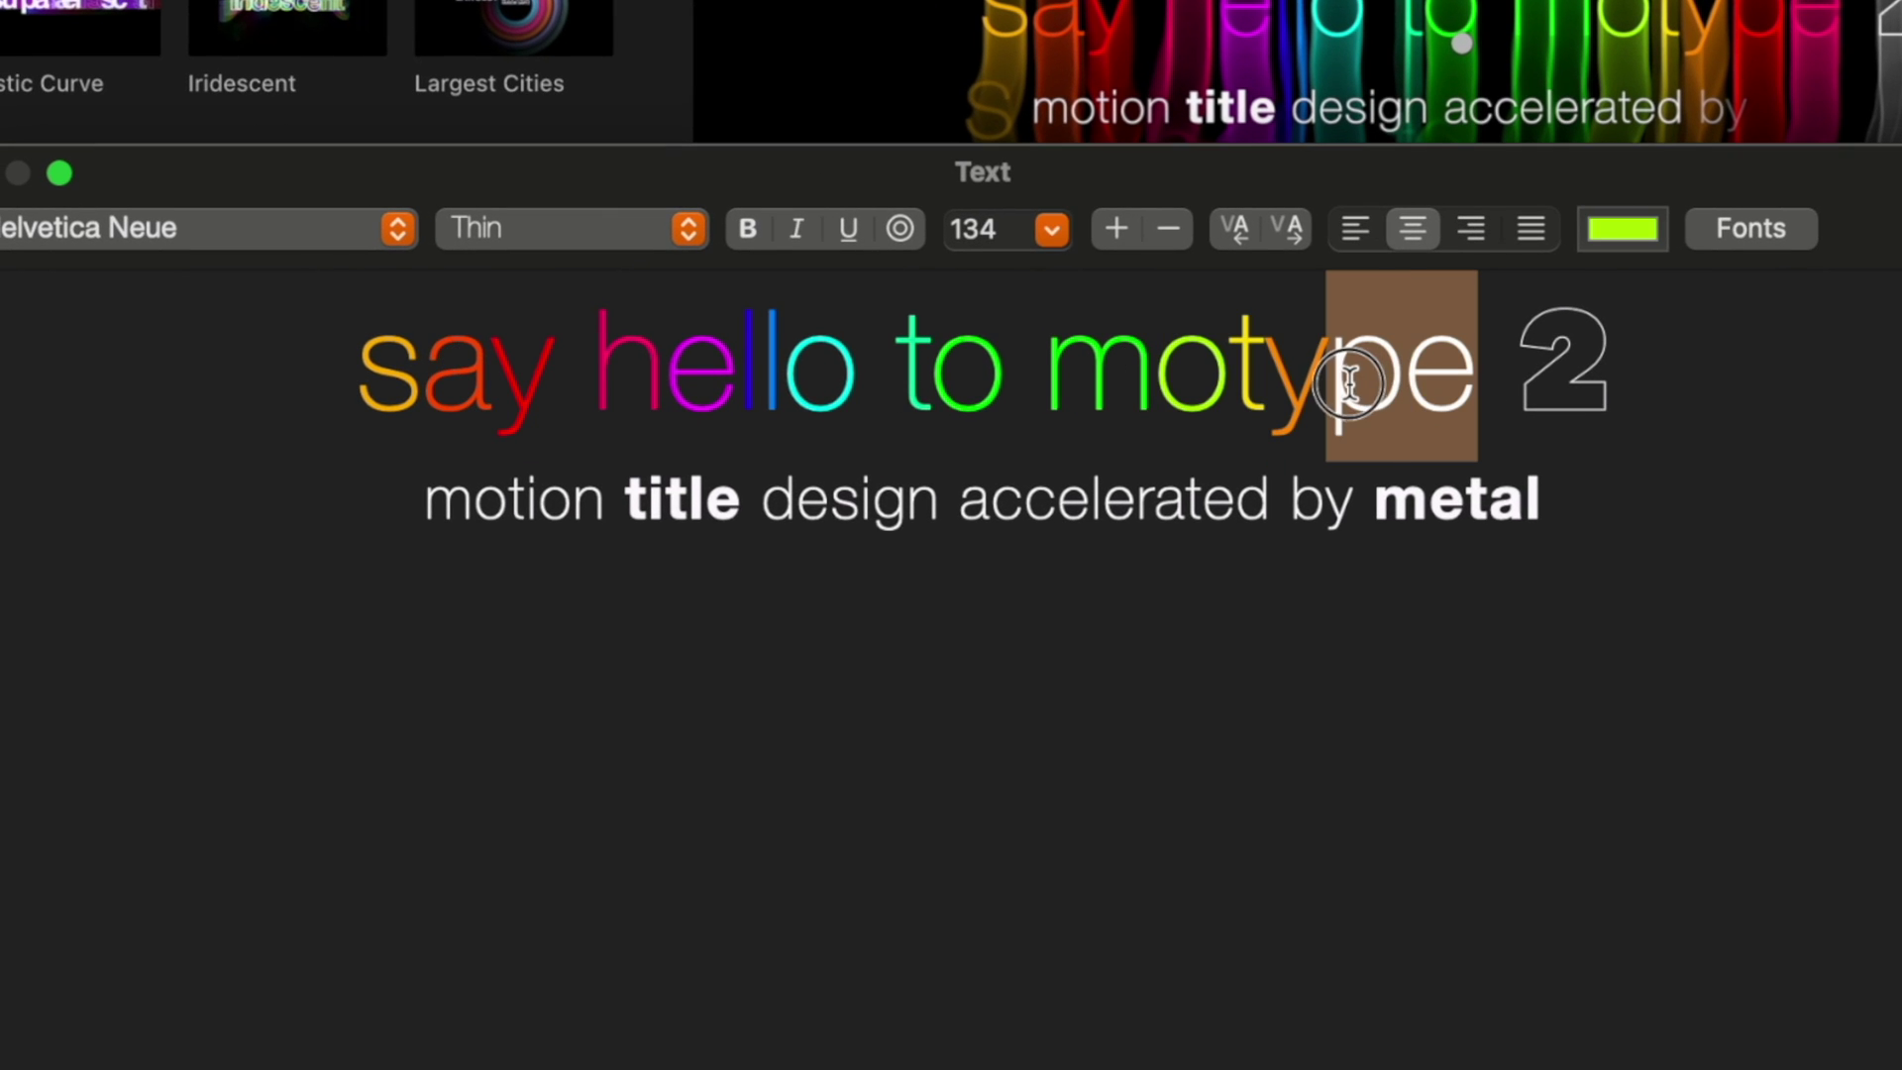
left_click_drag(1476, 386, 1404, 386)
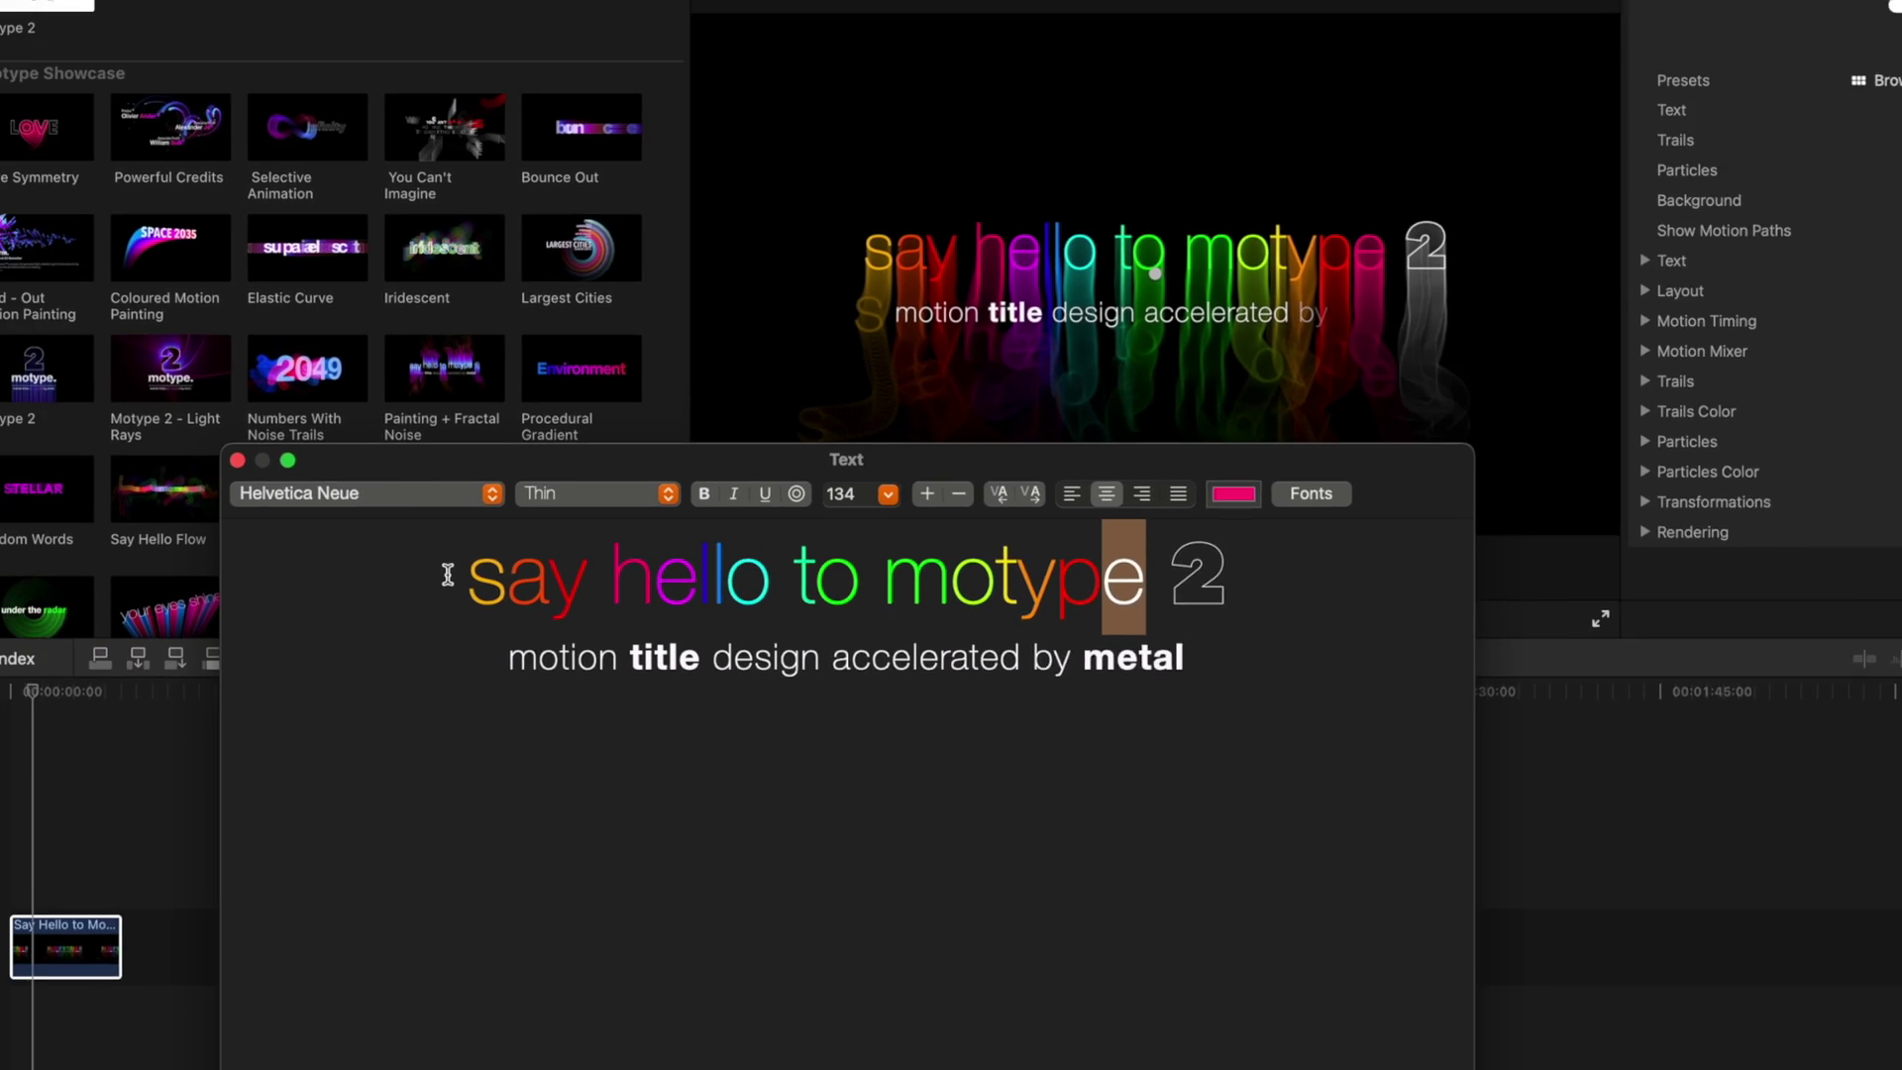
left_click_drag(448, 574, 551, 579)
left_click_drag(1163, 574, 1233, 556)
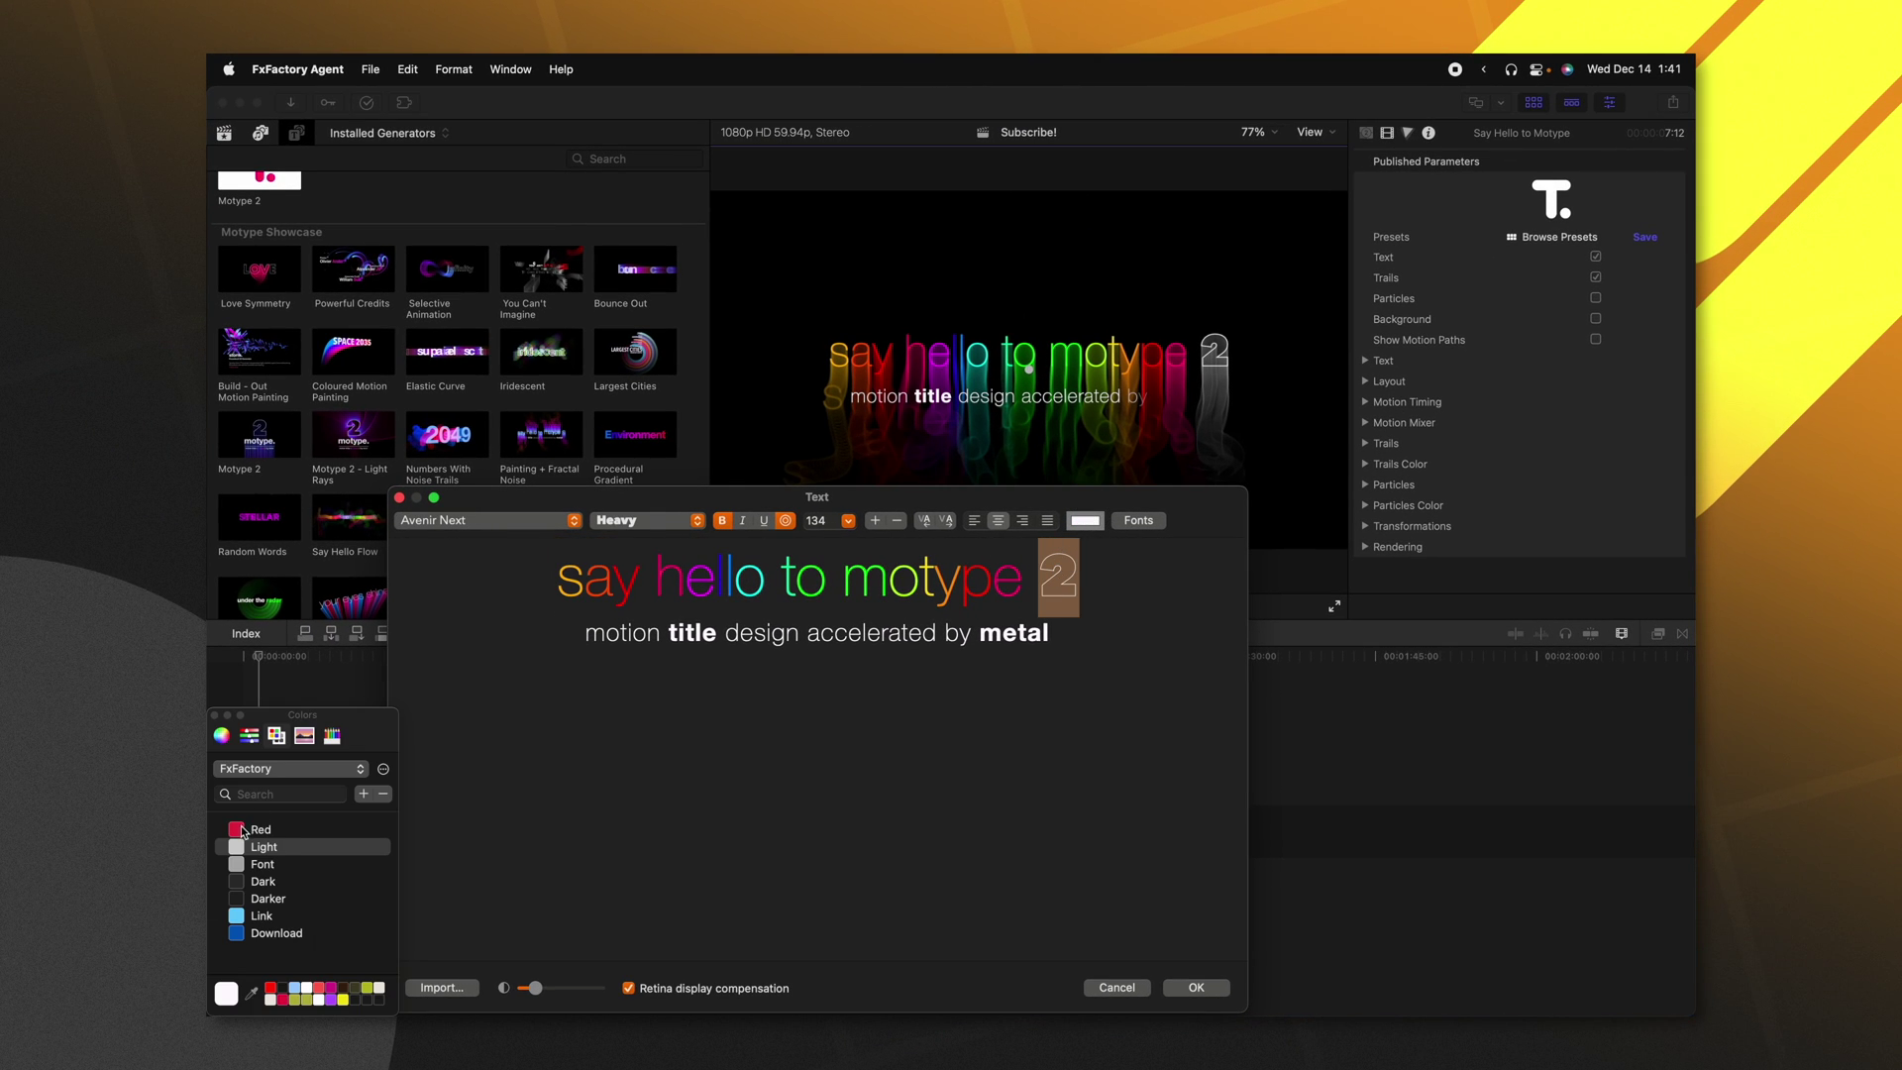
left_click(214, 715)
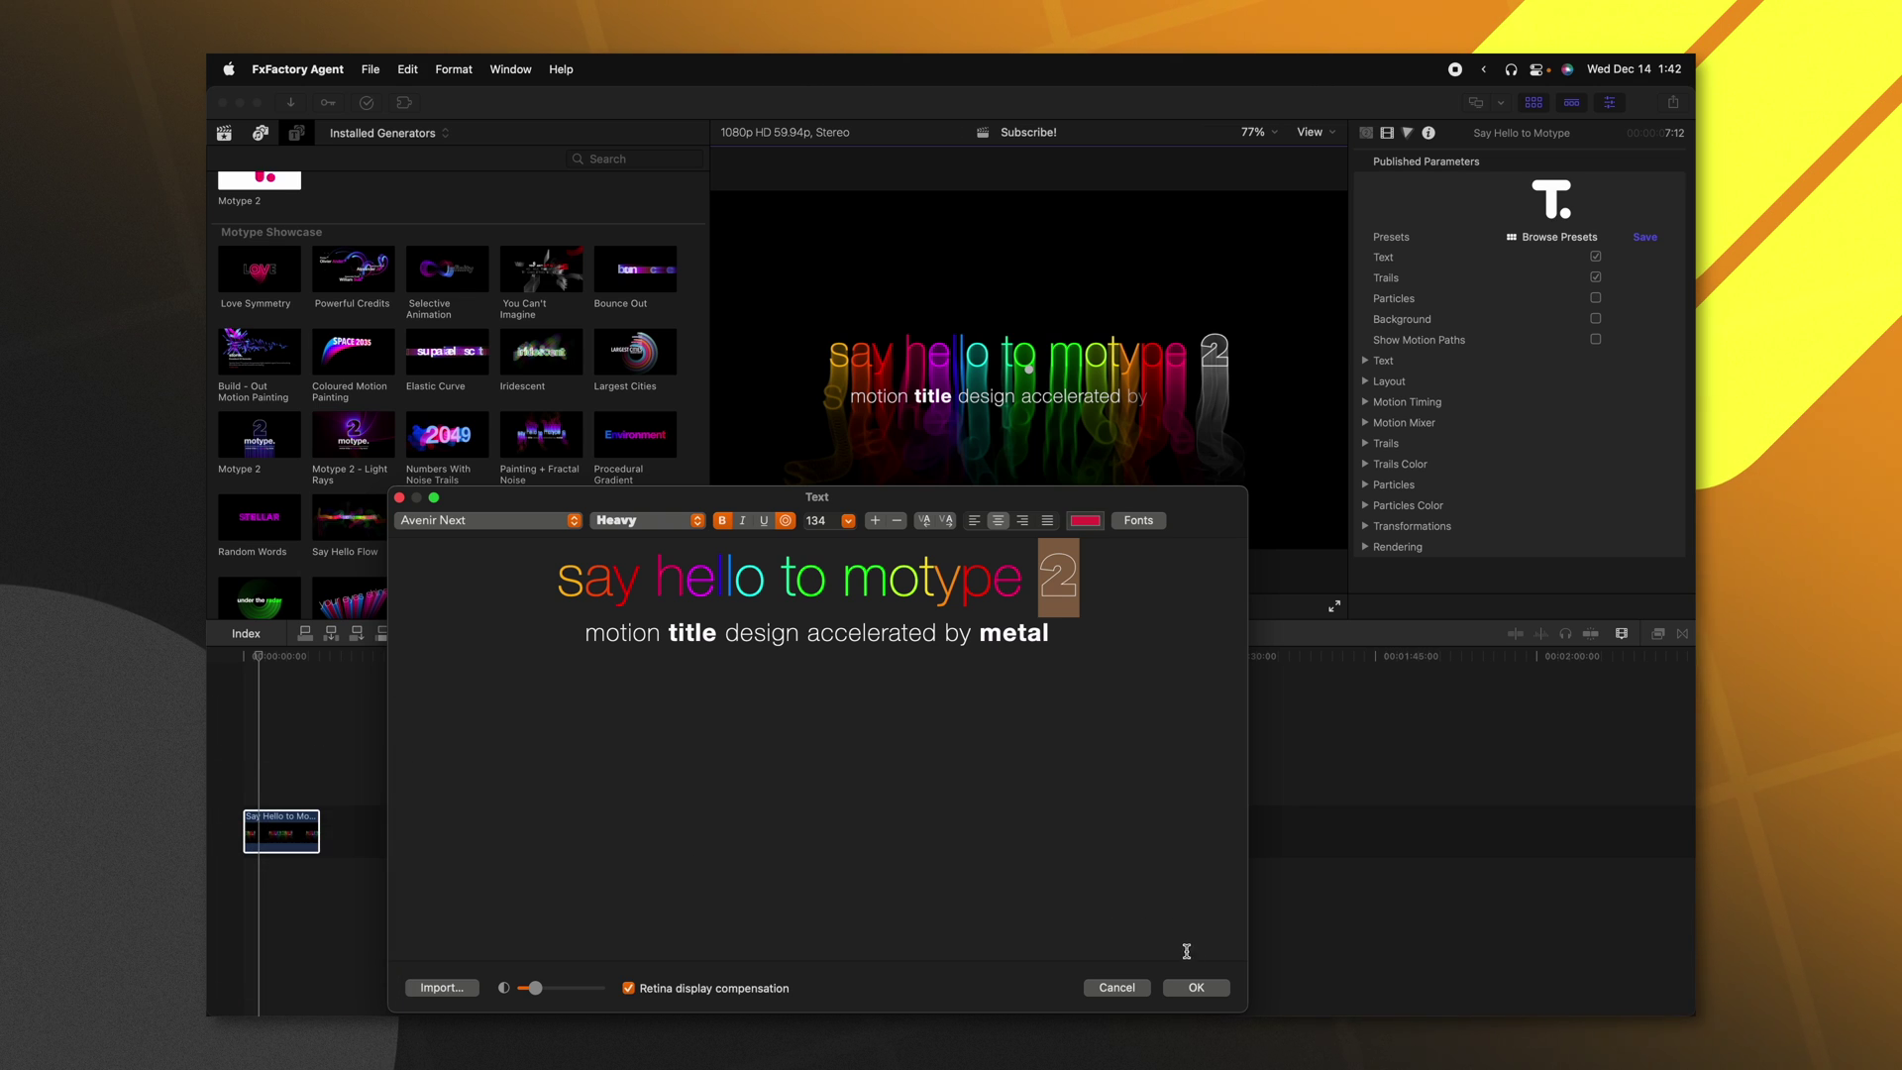
left_click(1195, 987)
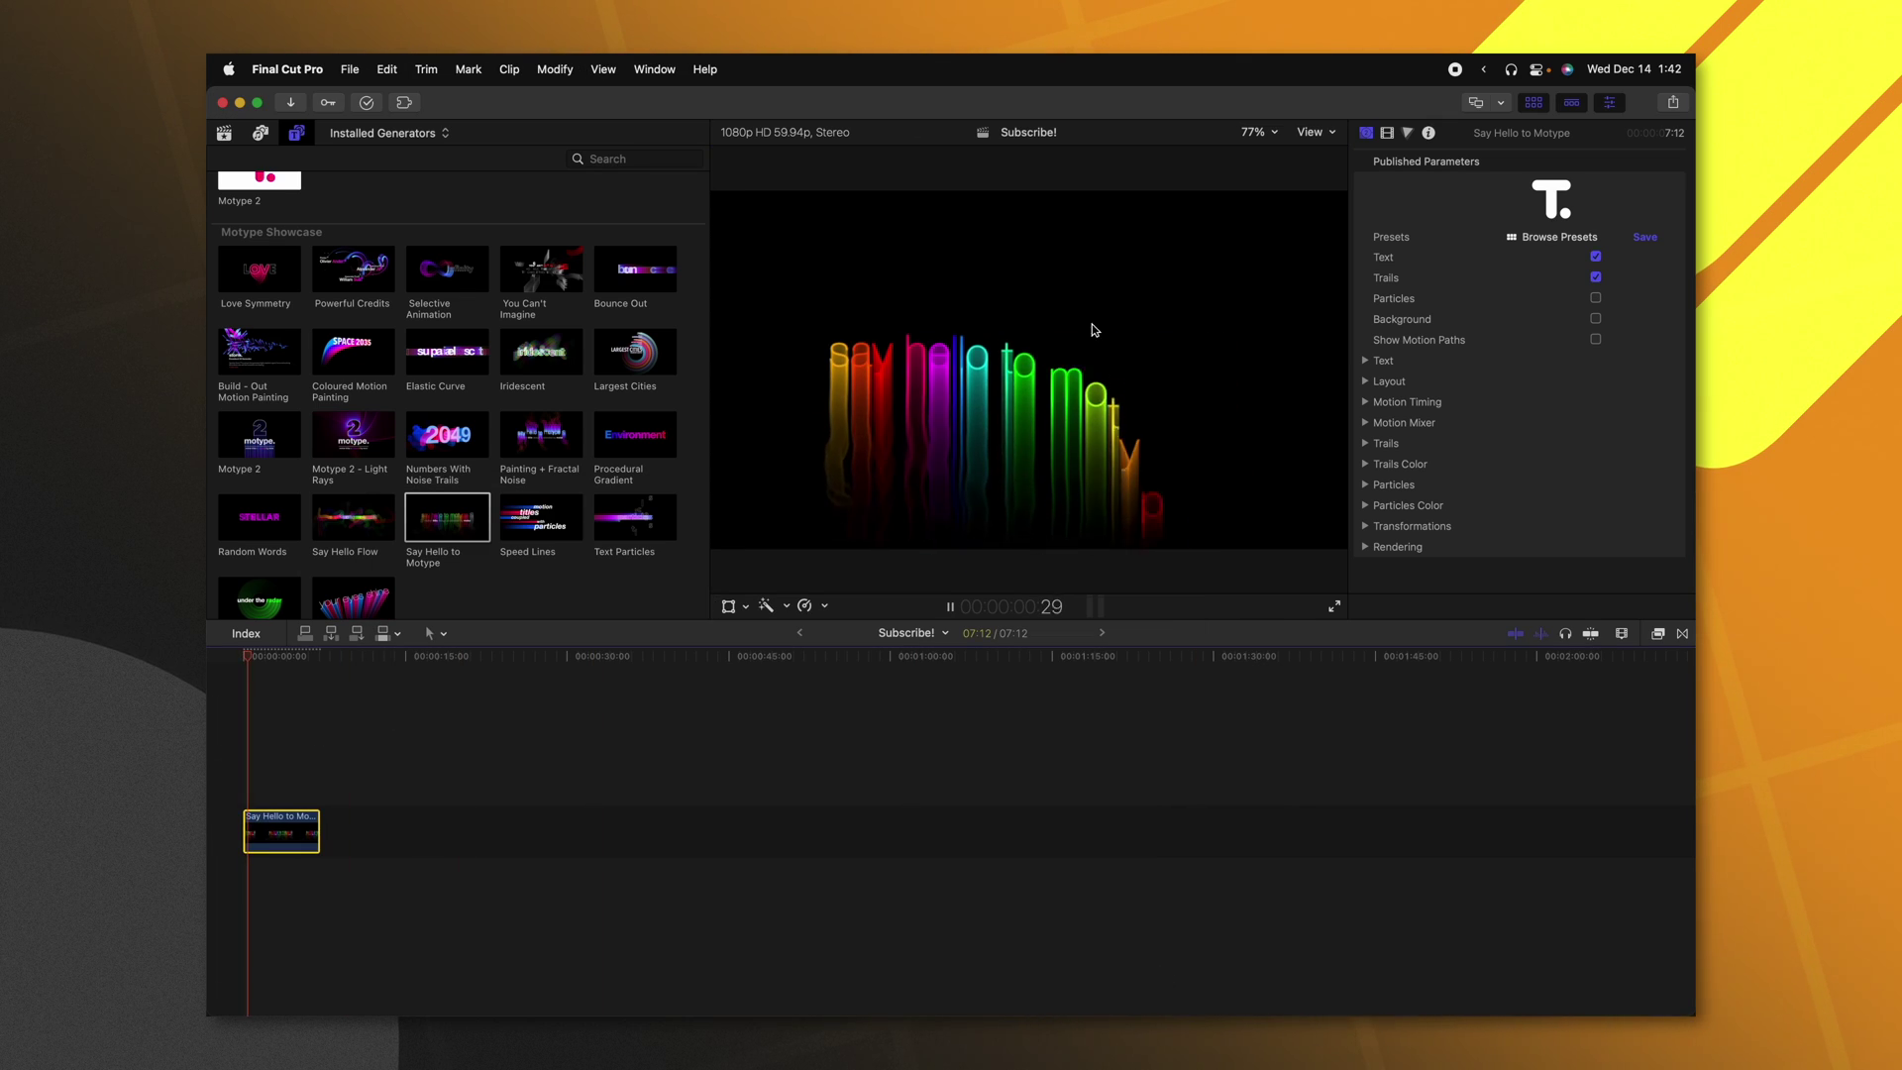
Add Credits - Shine after Say Hello to Motype, play it, and review its credit lines.
key("space")
scroll(377, 375, "down", 5)
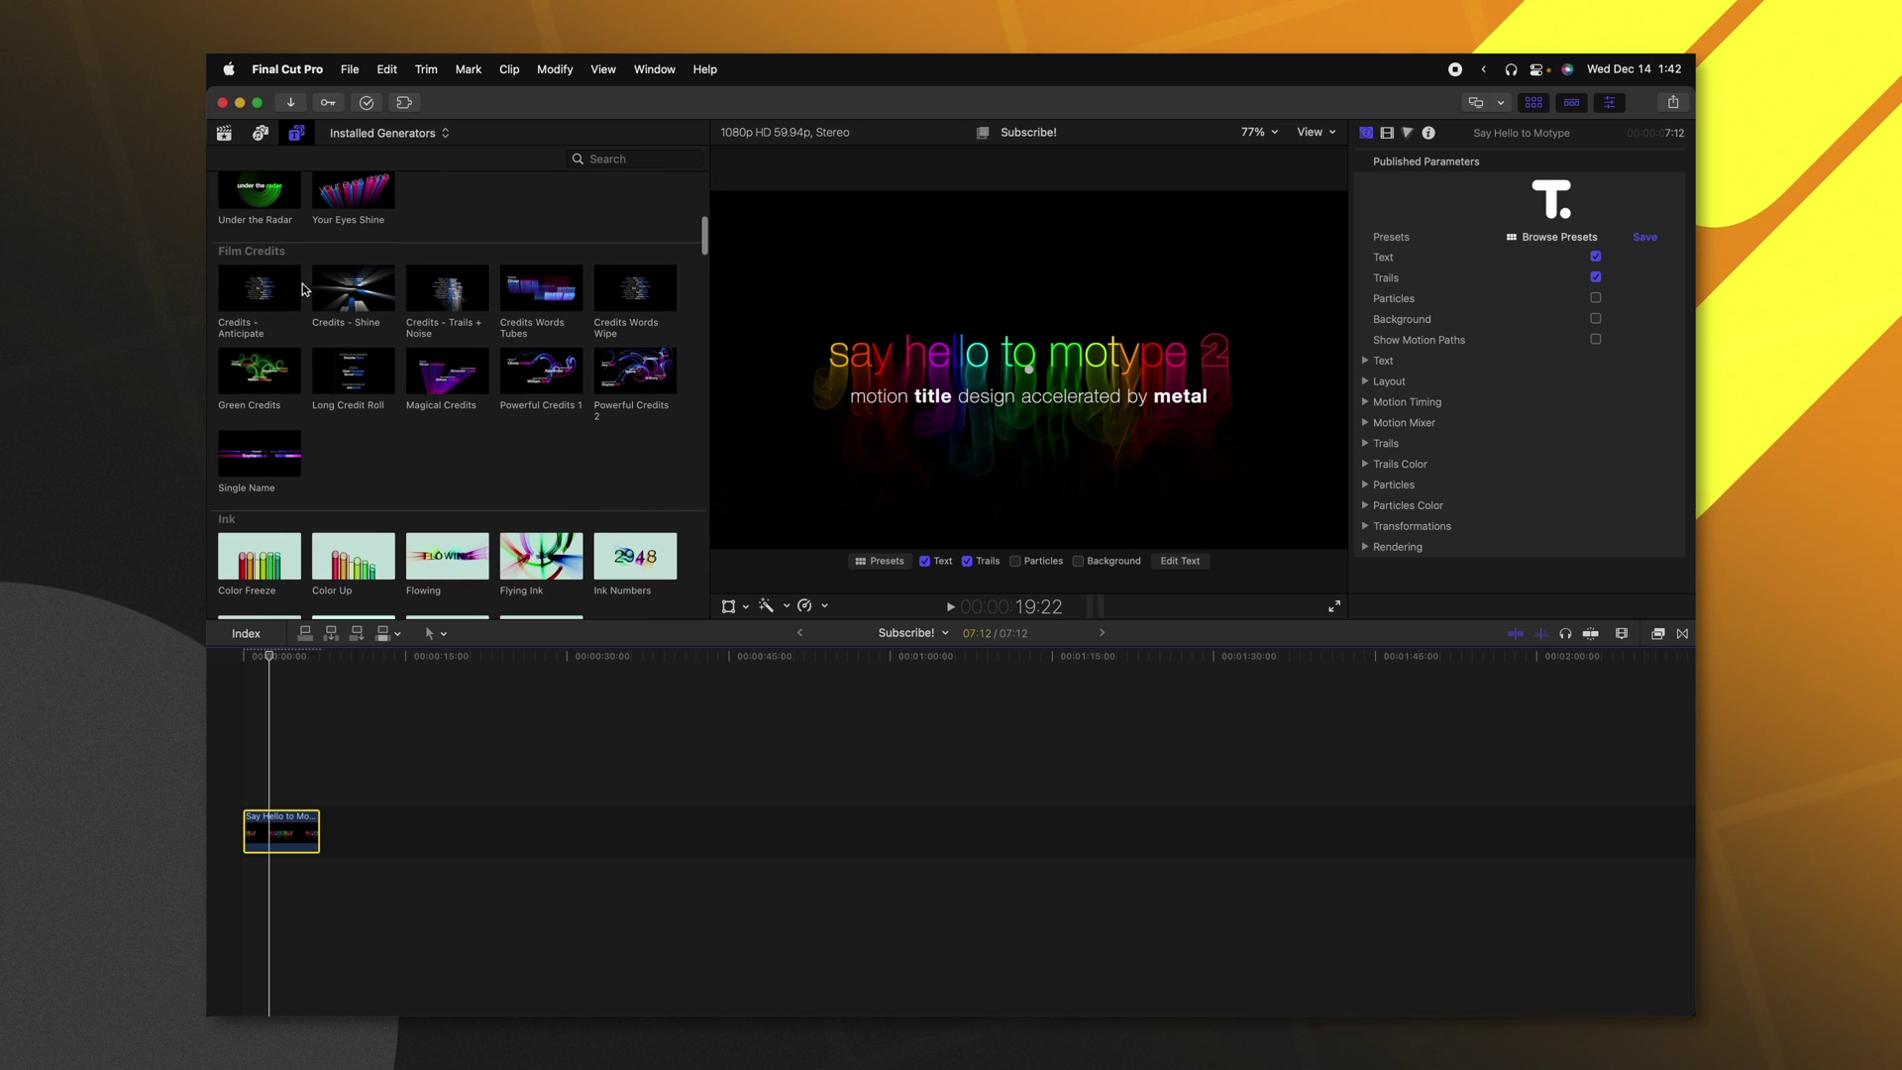
left_click_drag(334, 297, 326, 792)
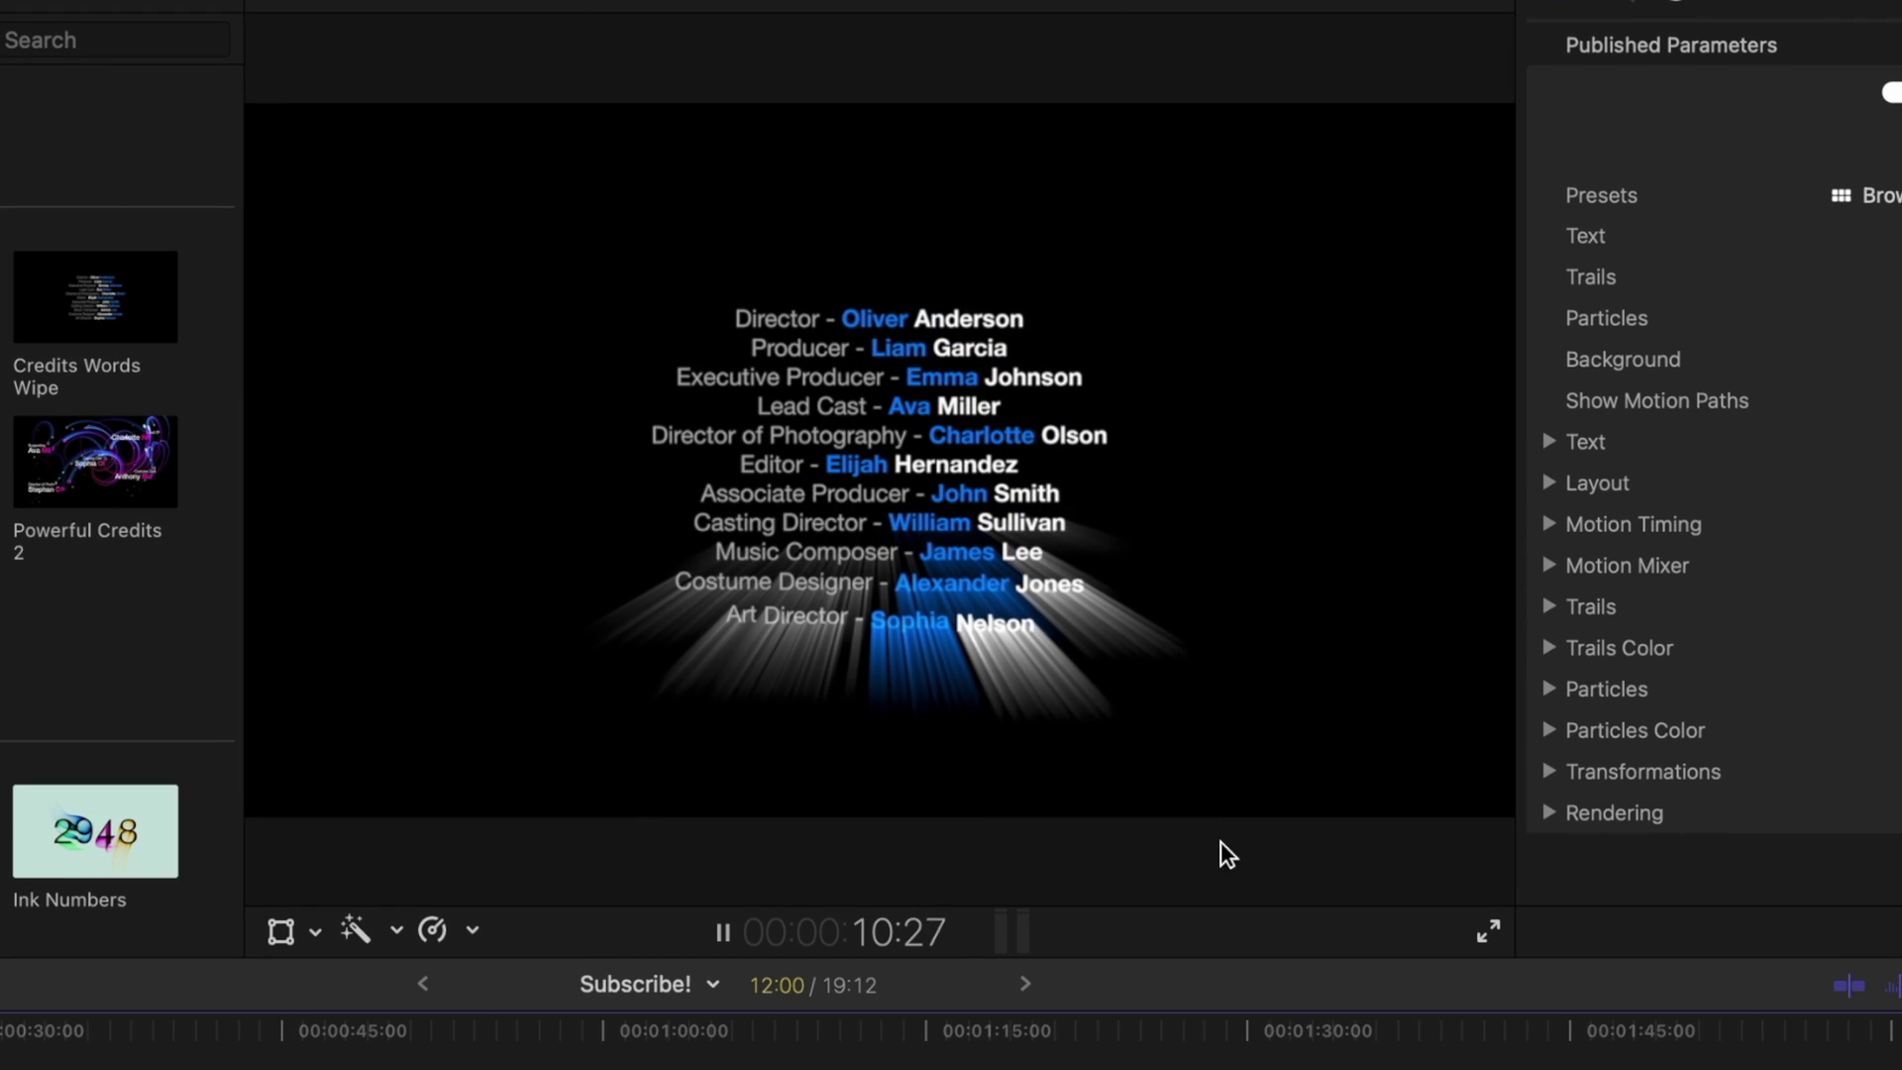
key("space")
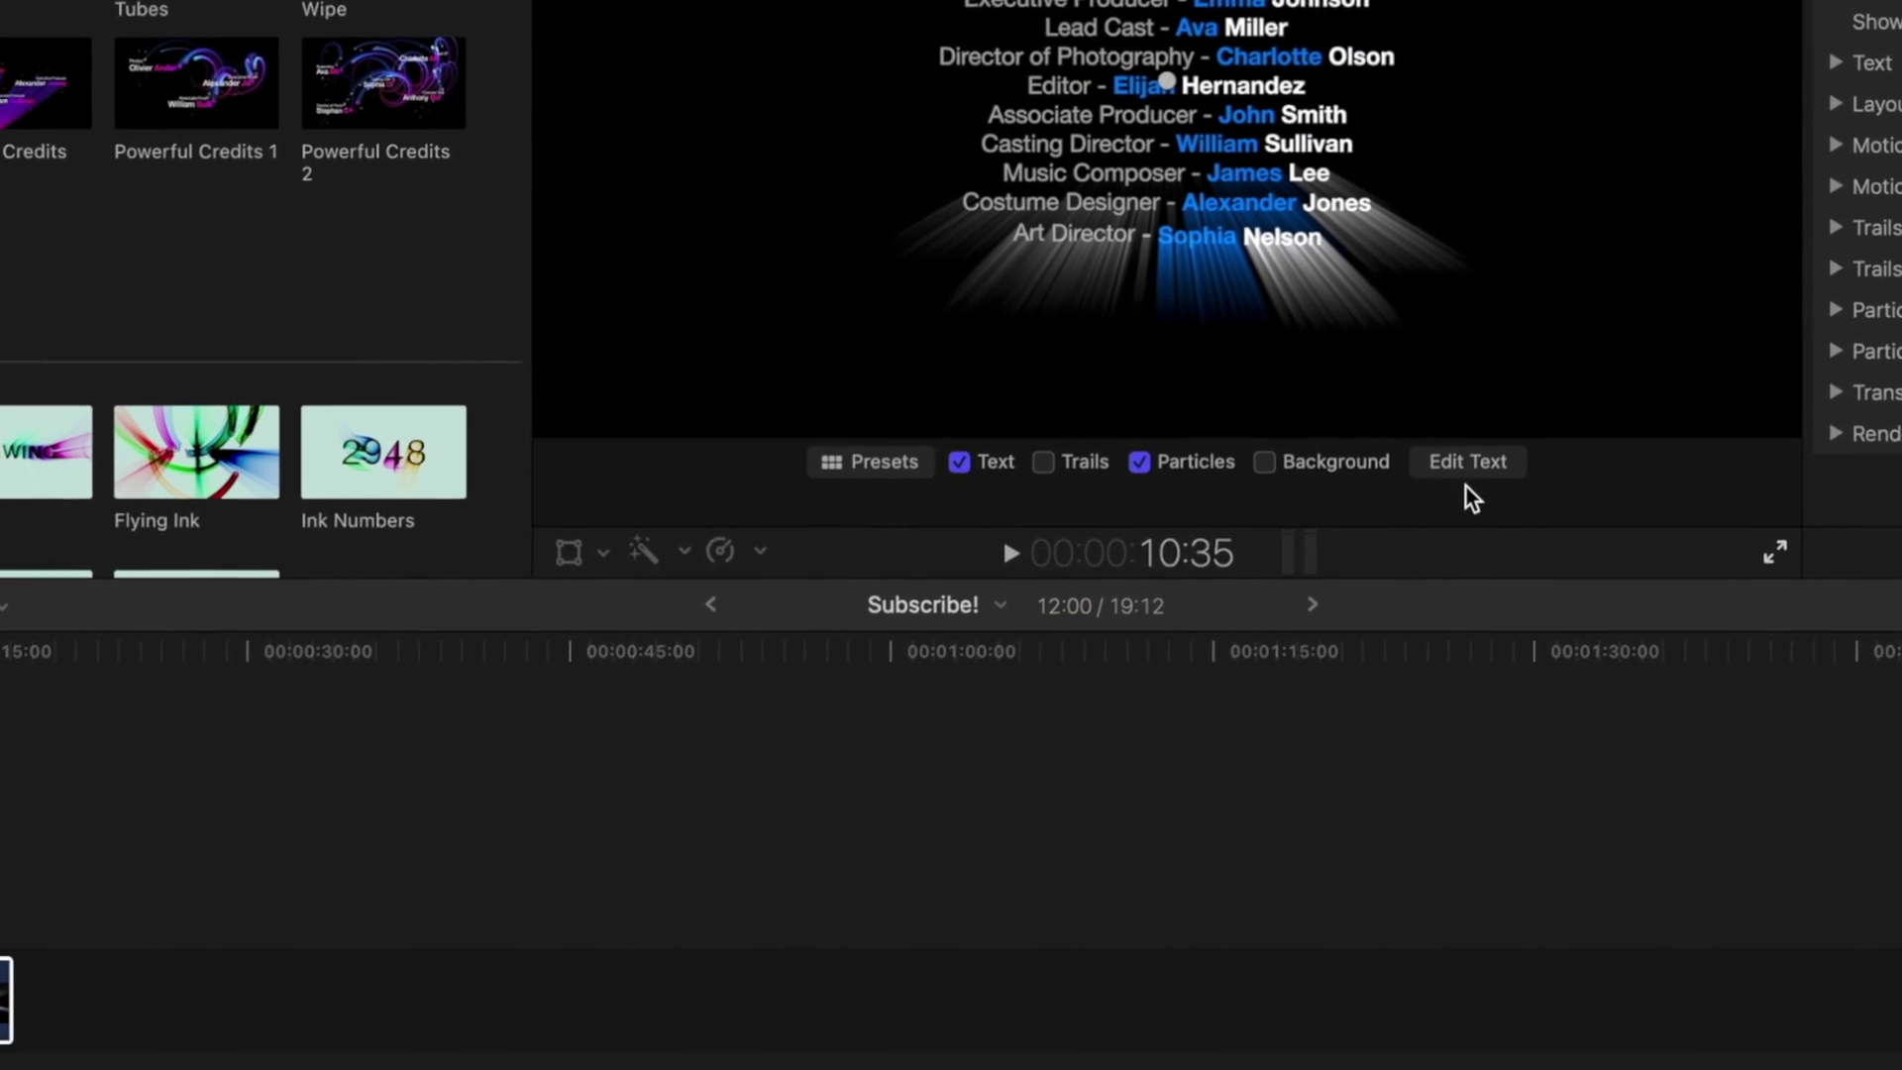
left_click(1467, 463)
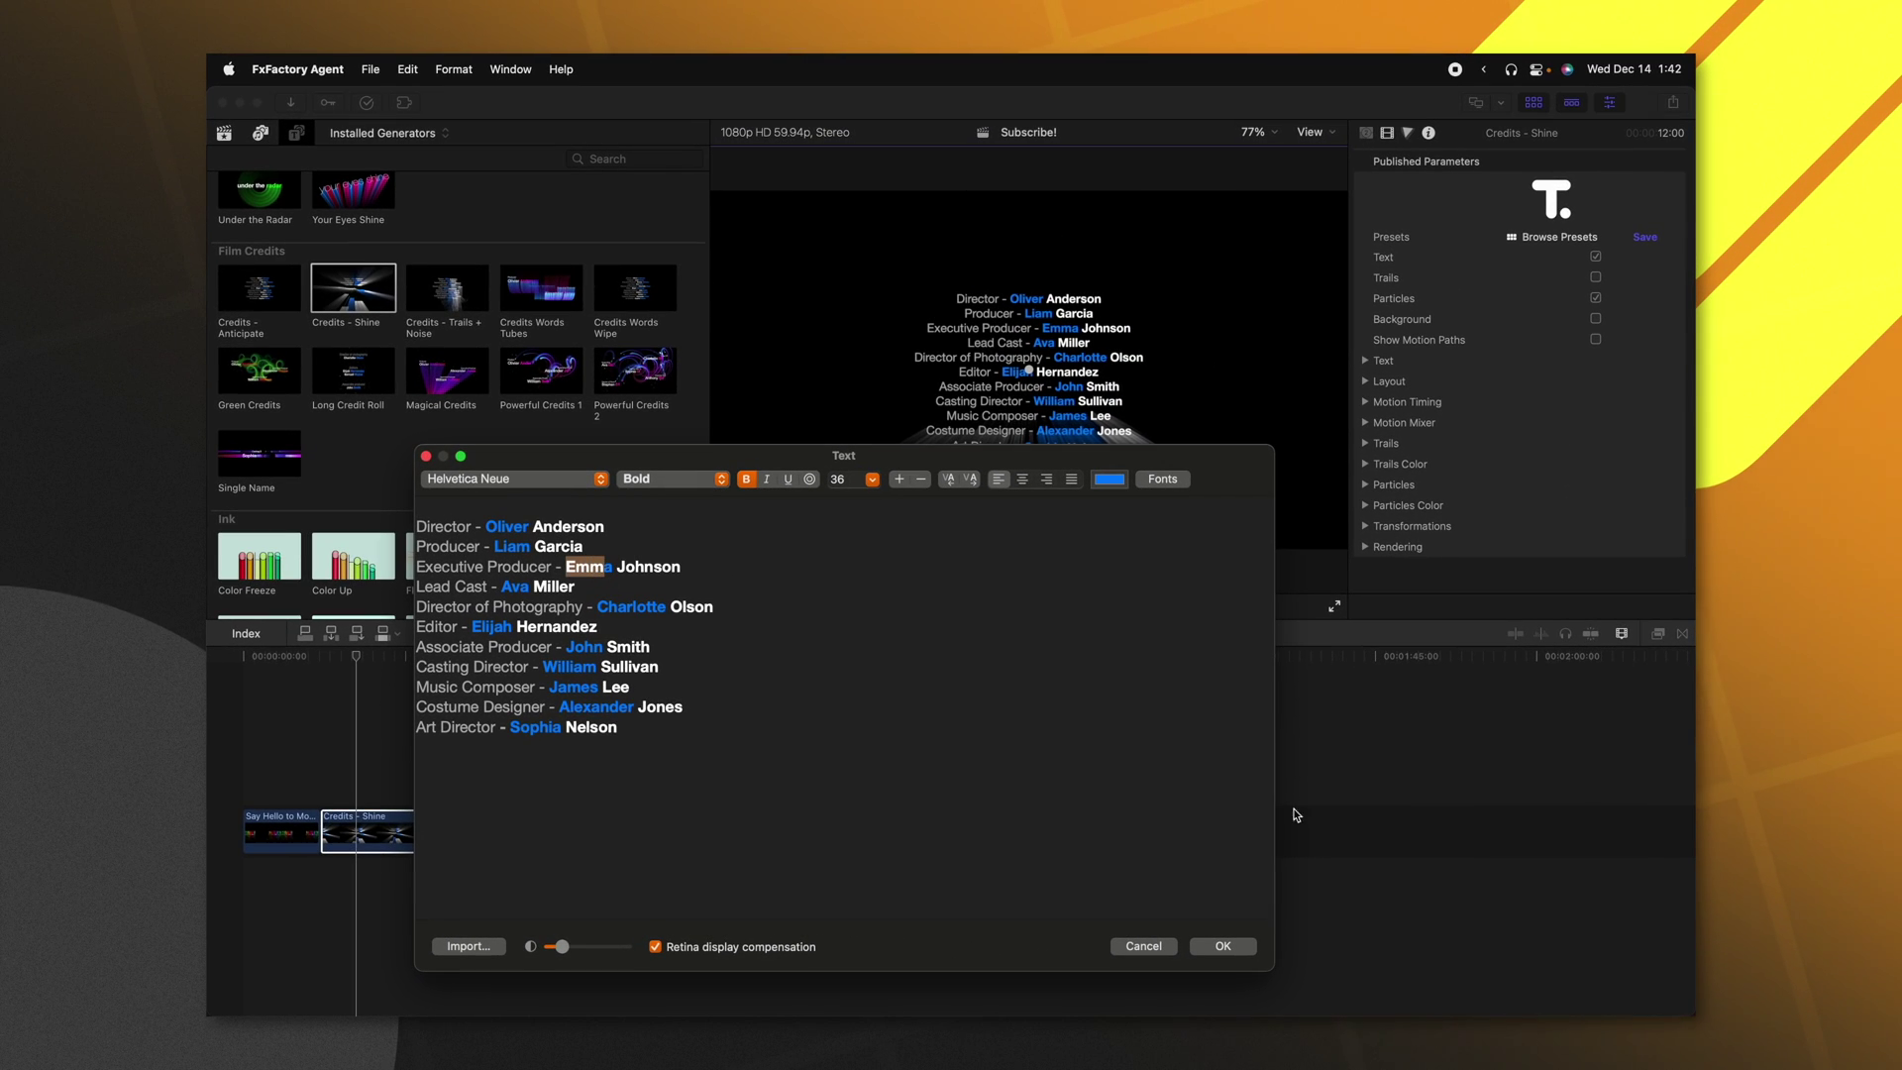
left_click(1250, 945)
Add Liquefy after Credits - Shine and play its LIQUEFY dissolve animation through.
scroll(317, 473, "down", 2)
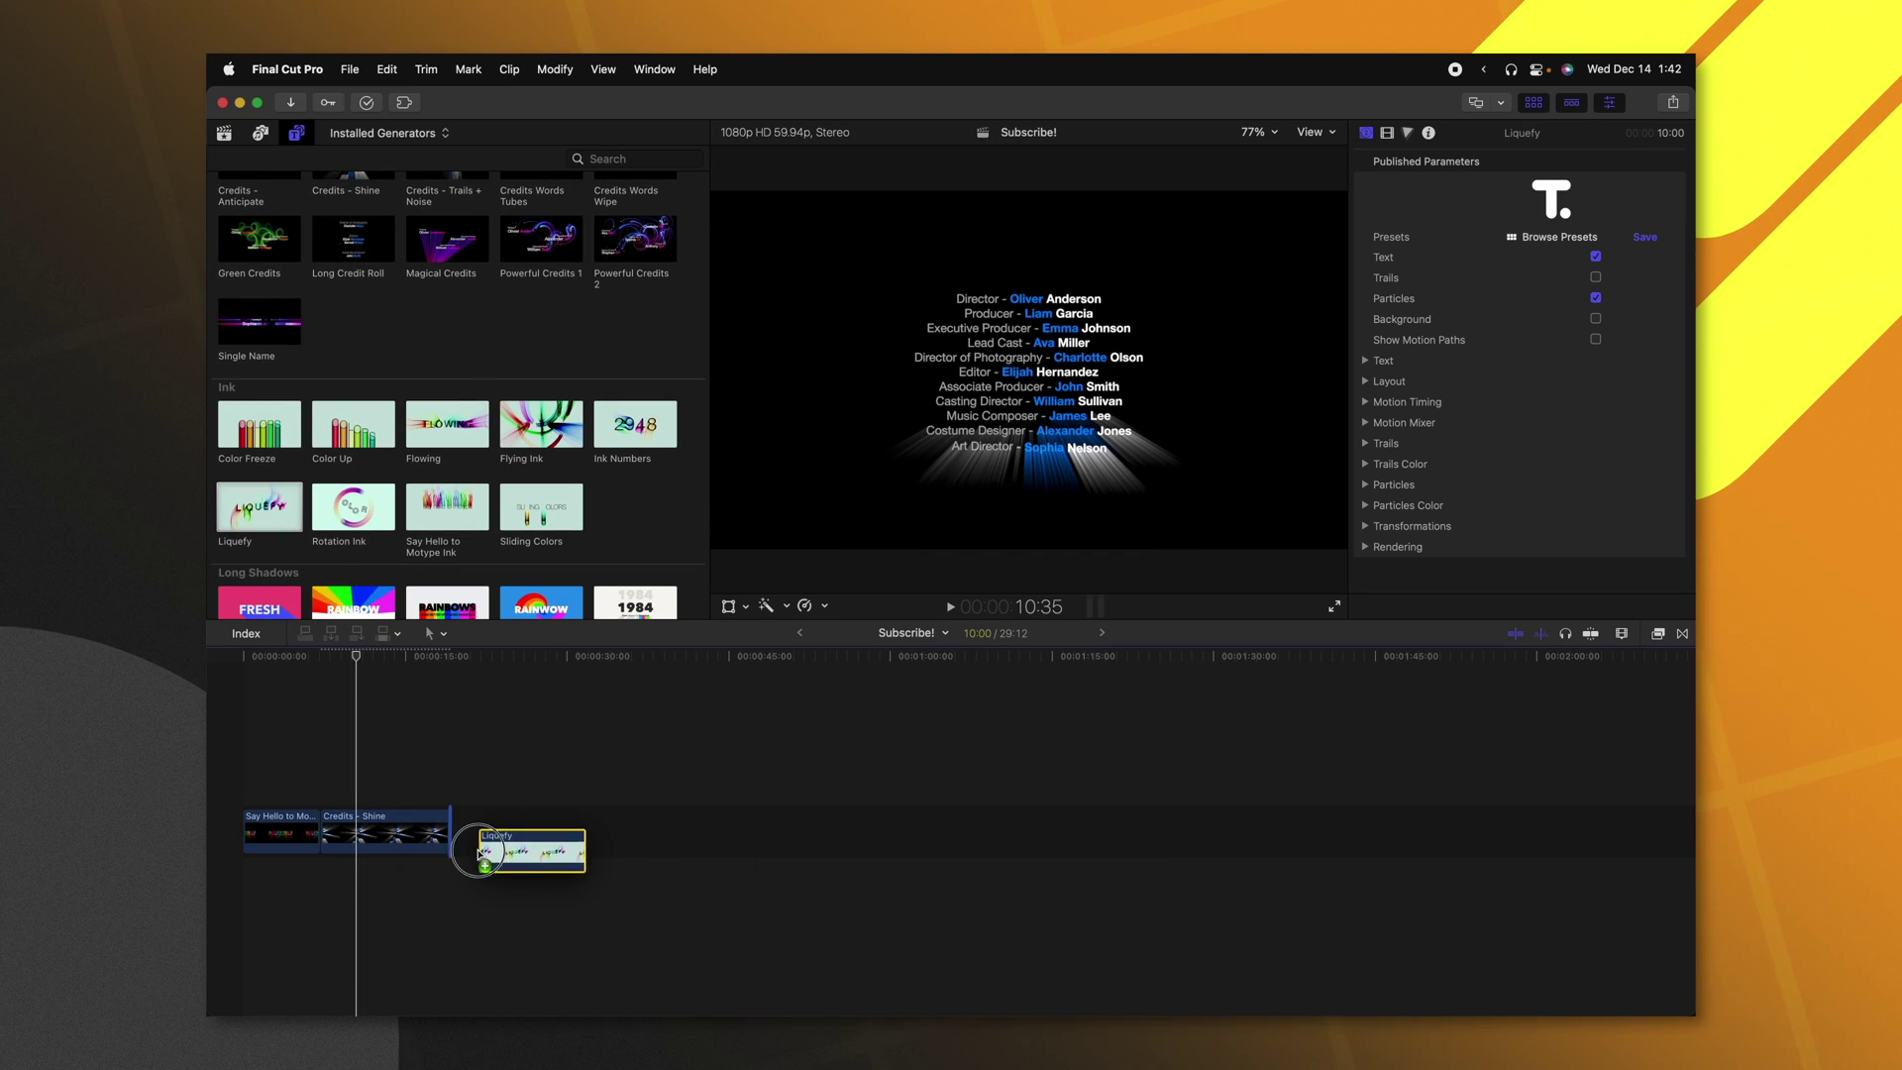
left_click_drag(479, 852, 466, 837)
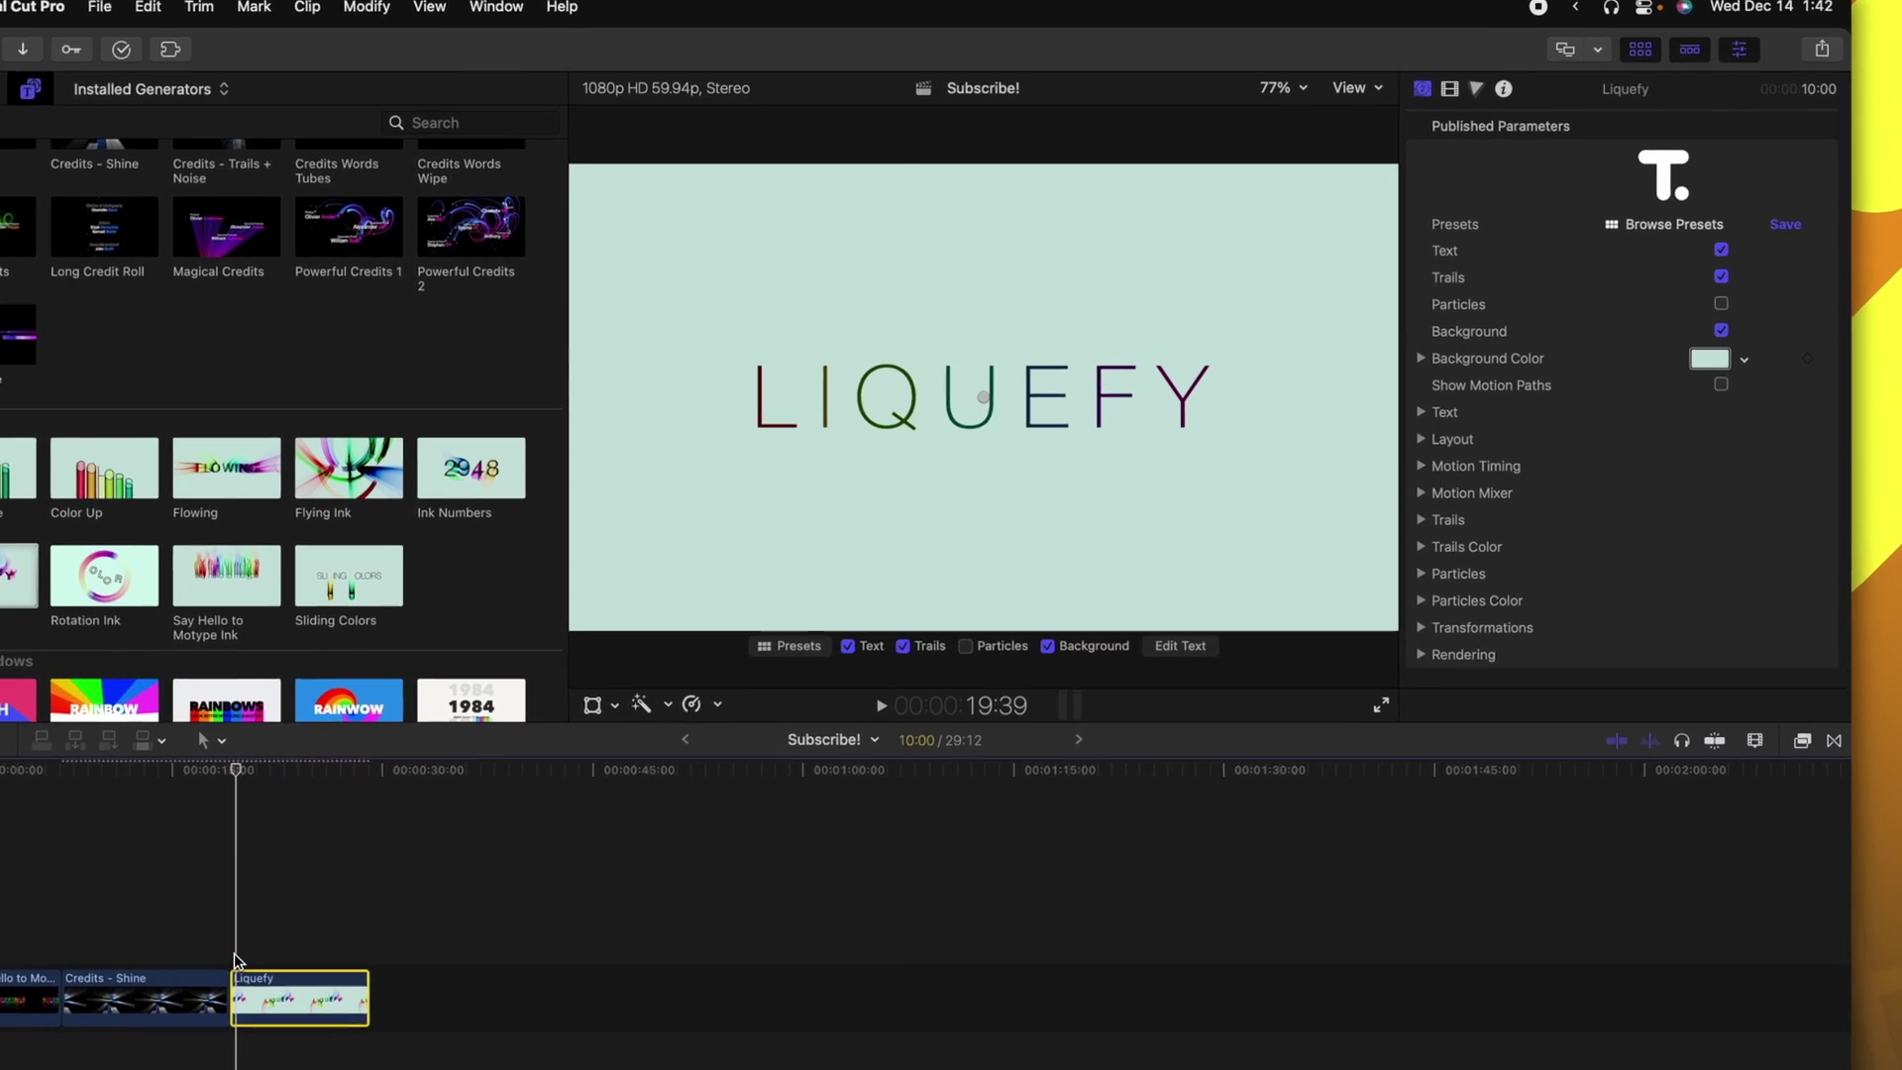
key("space")
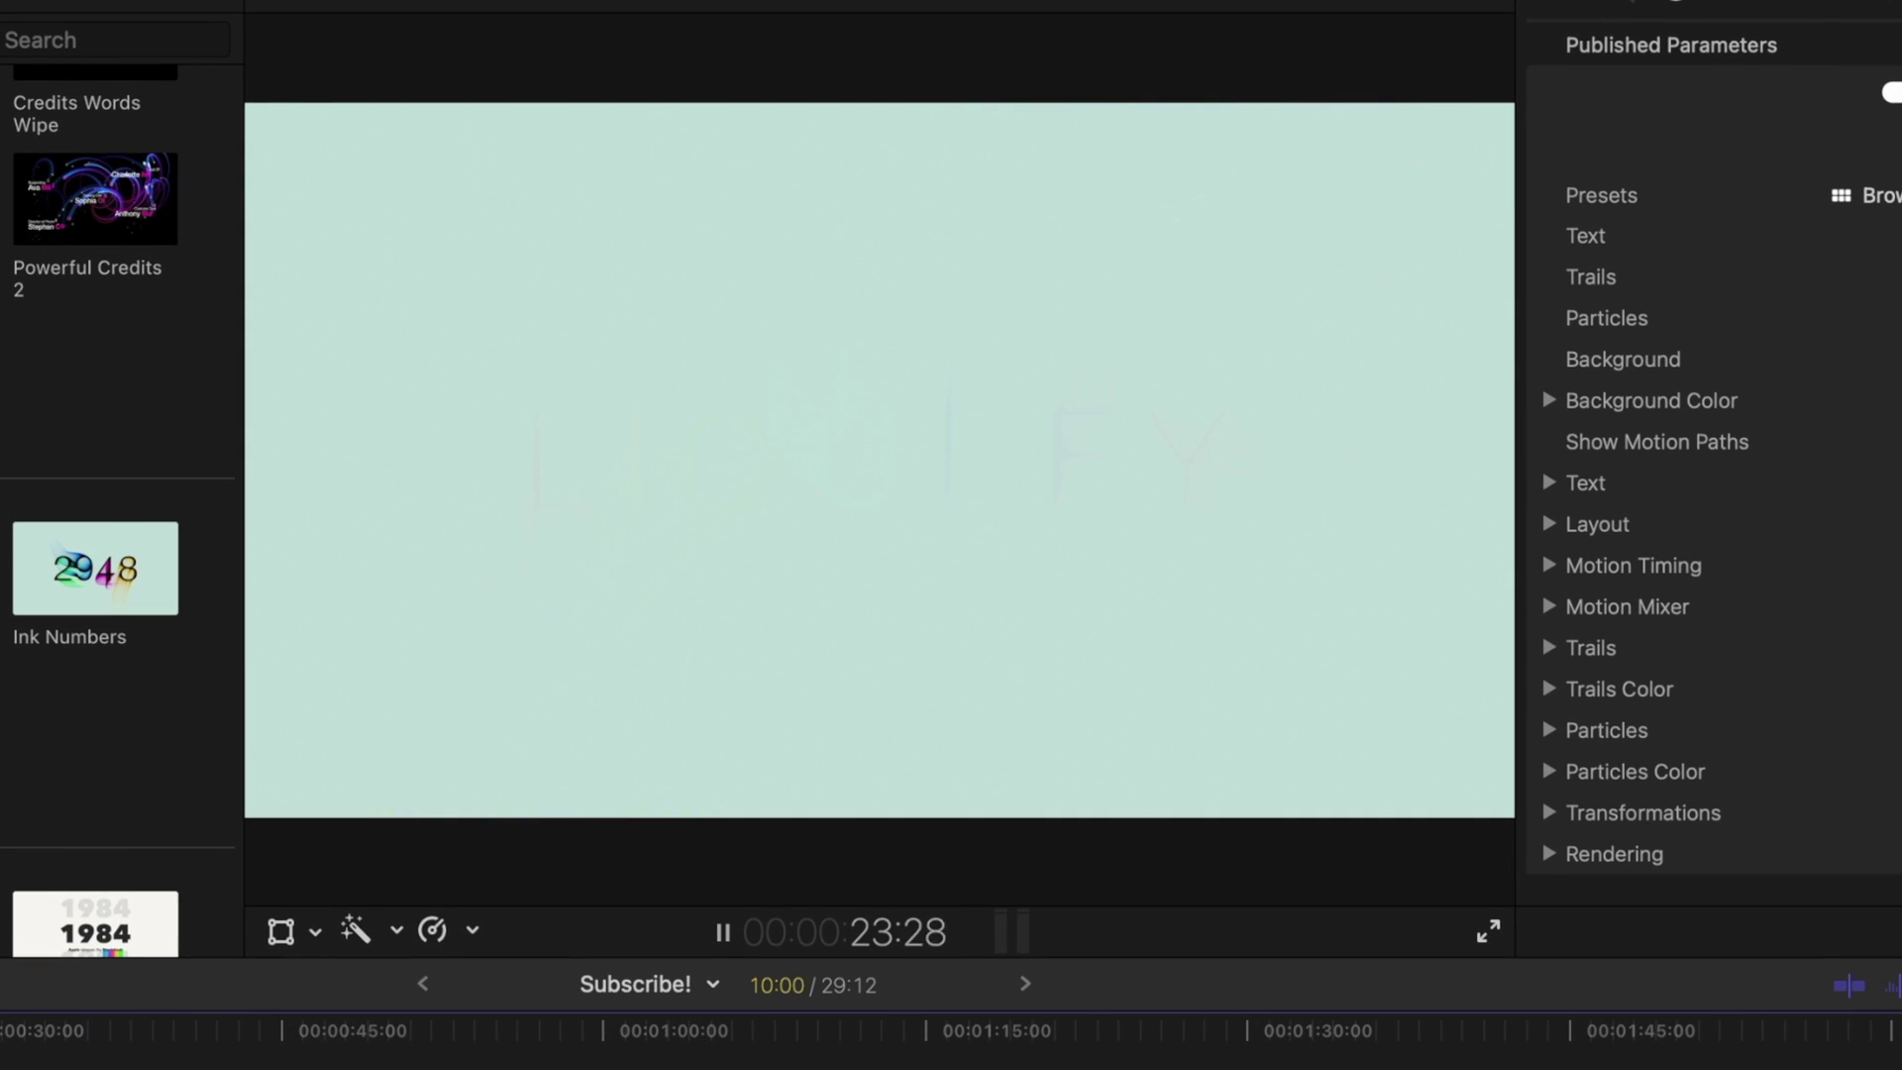
key("space")
scroll(119, 515, "down", 5)
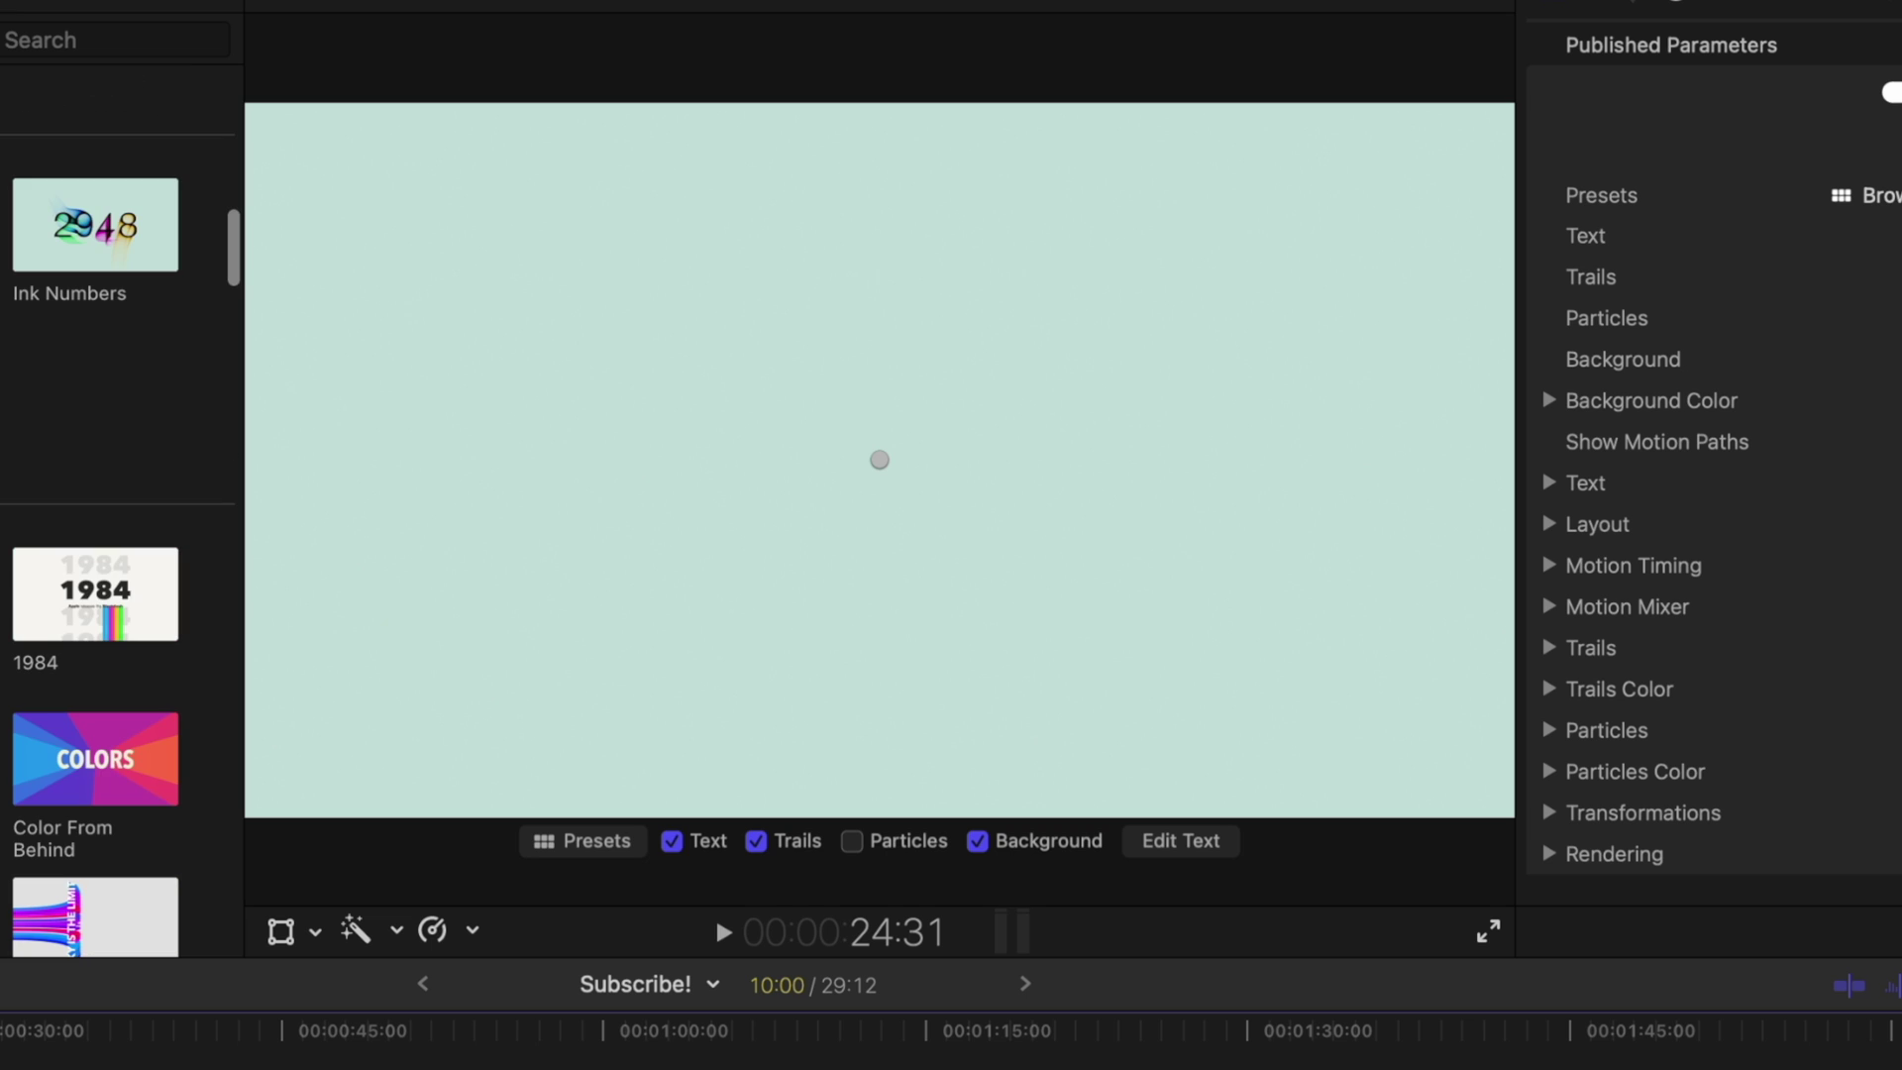